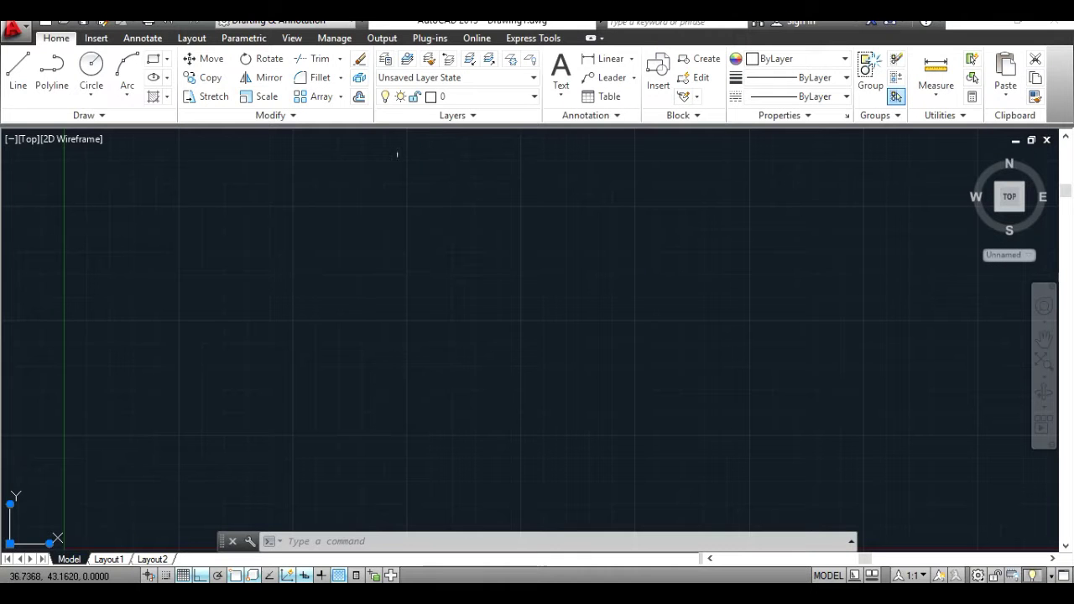
Draw a 14-unit vertical line.
left_click(17, 69)
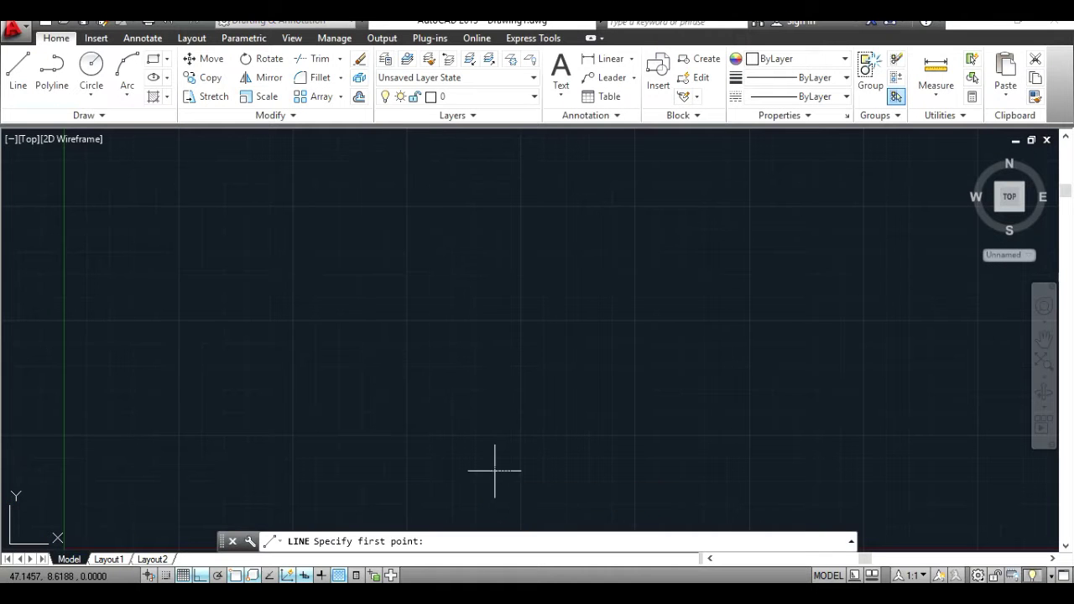
left_click(455, 470)
key("Return")
key("Return")
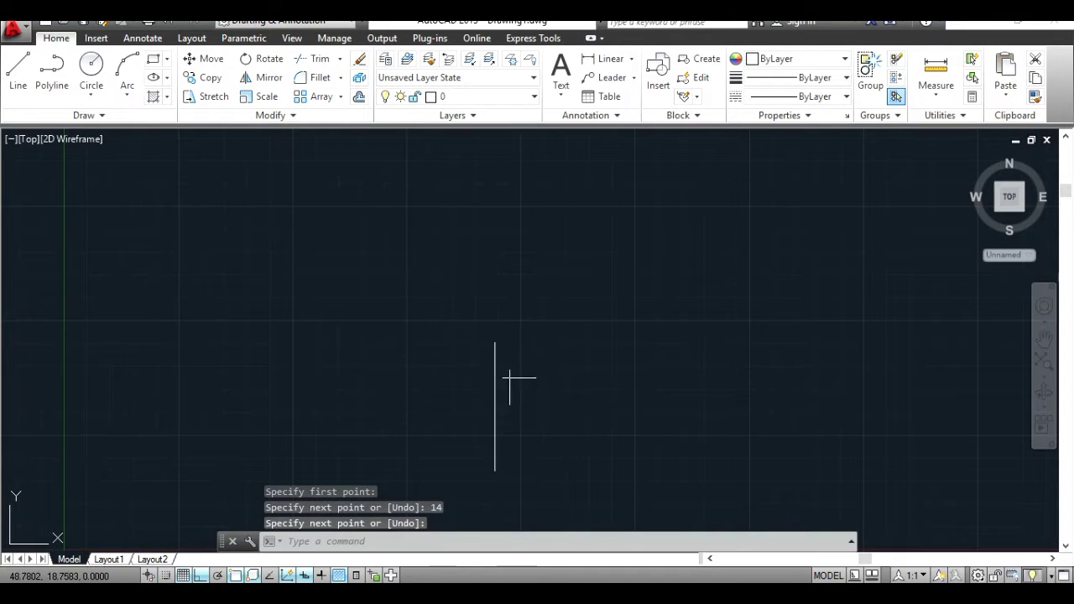
Draw a 200-unit horizontal line starting at the vertical line's midpoint.
left_click(19, 91)
left_click(495, 408)
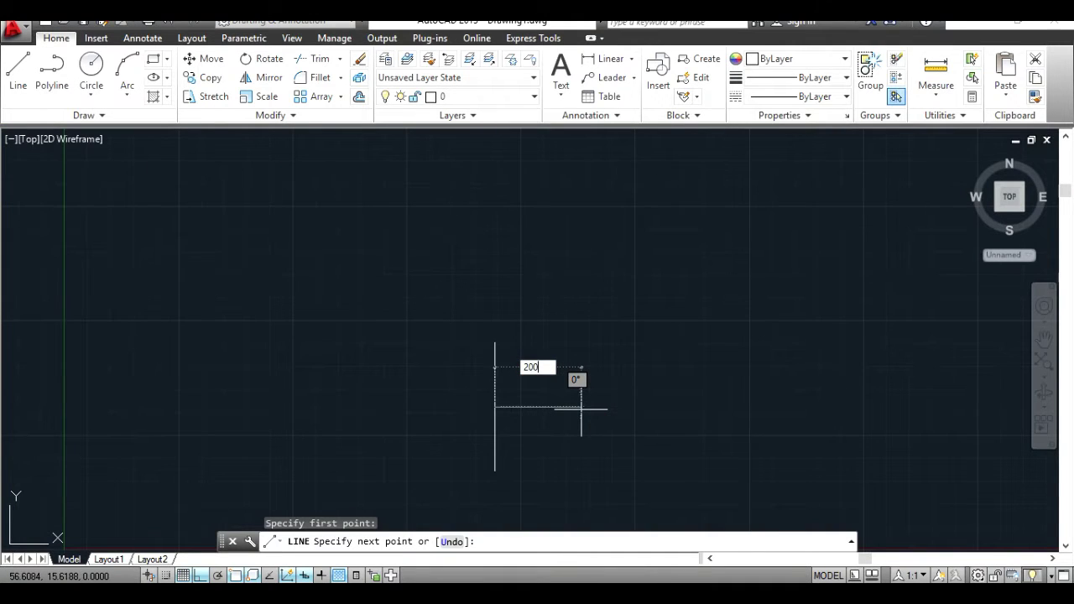
key("Return")
key("ctrl+z")
type("200")
key("Return")
Move the horizontal line so its midpoint sits on the vertical line.
key("Return")
left_click(210, 59)
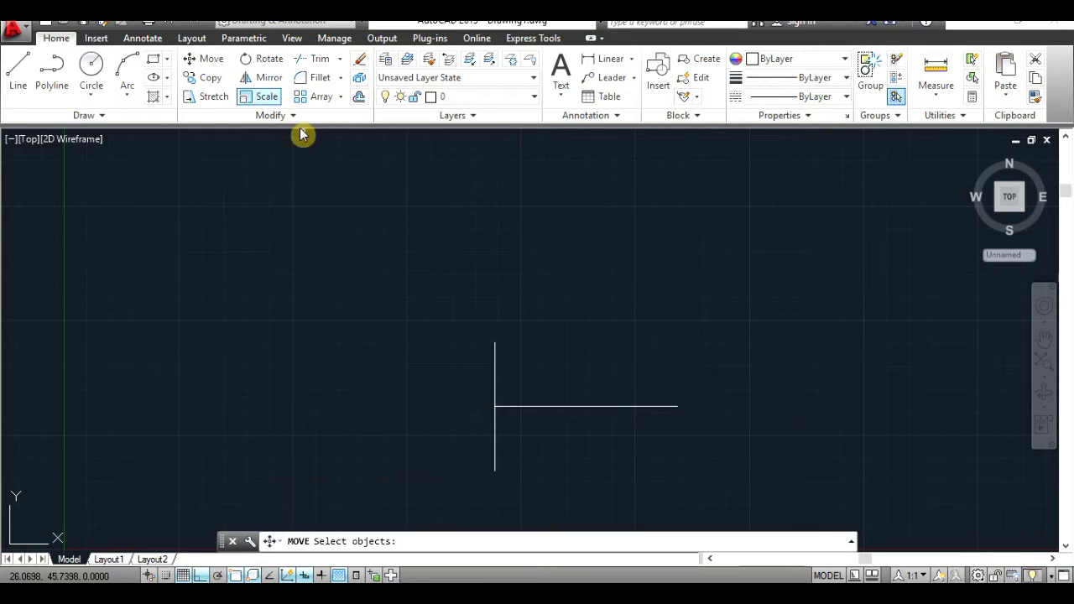
key("Return")
left_click(587, 406)
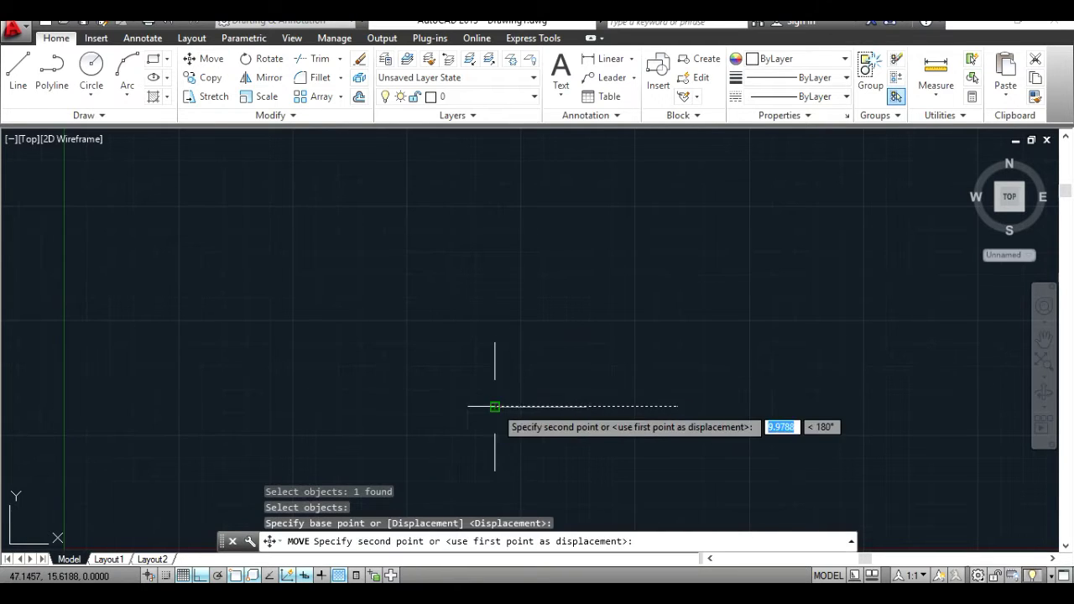
left_click(494, 407)
key("Return")
Draw a center ellipse at the crossing, spanning the horizontal and vertical line ends.
left_click(167, 77)
left_click(188, 102)
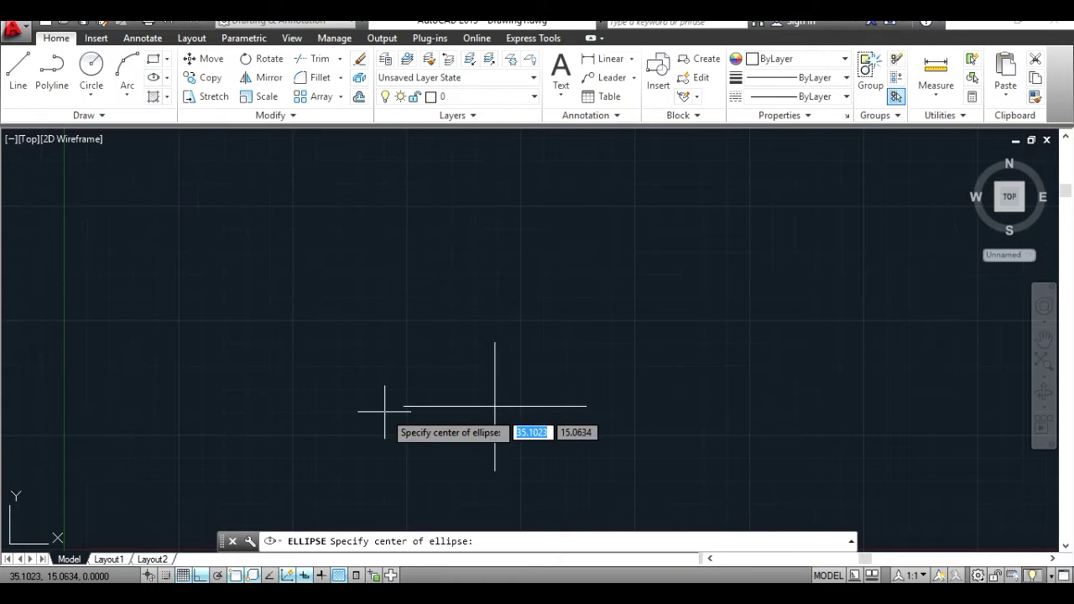
left_click(494, 406)
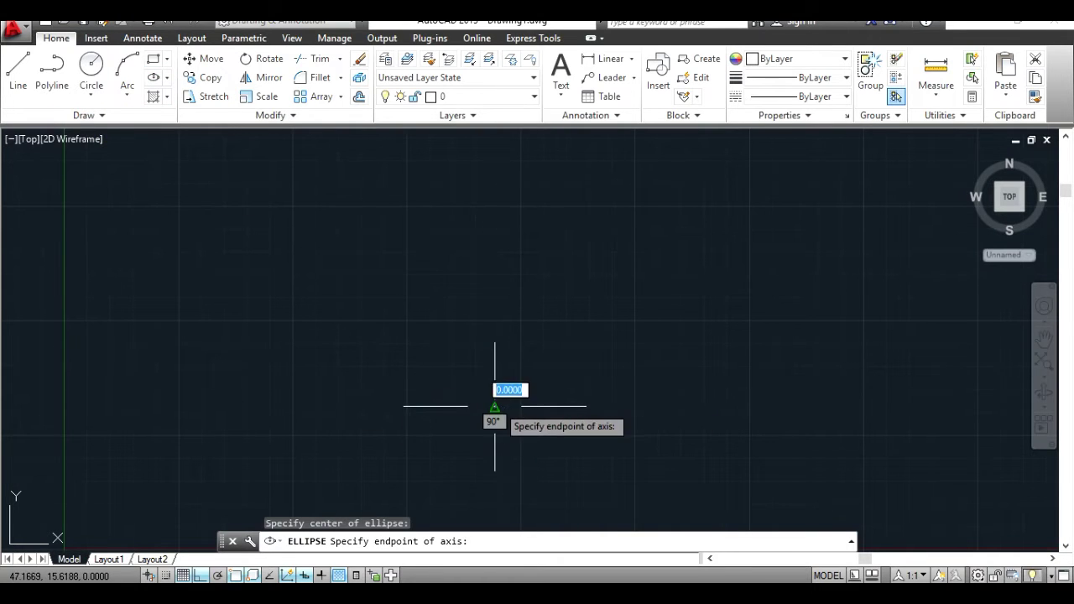
left_click(404, 407)
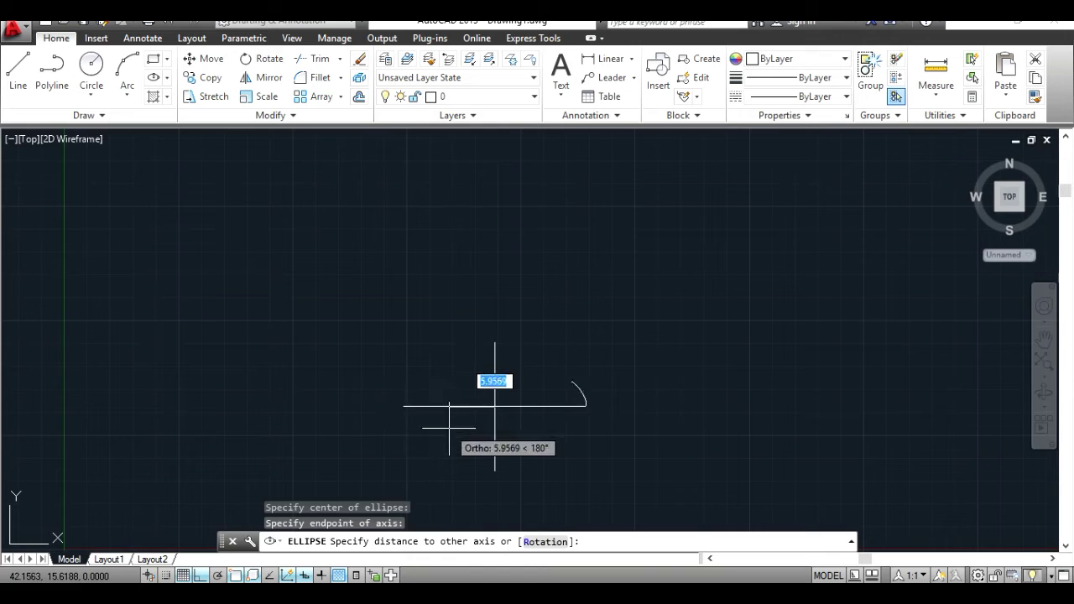
left_click(494, 470)
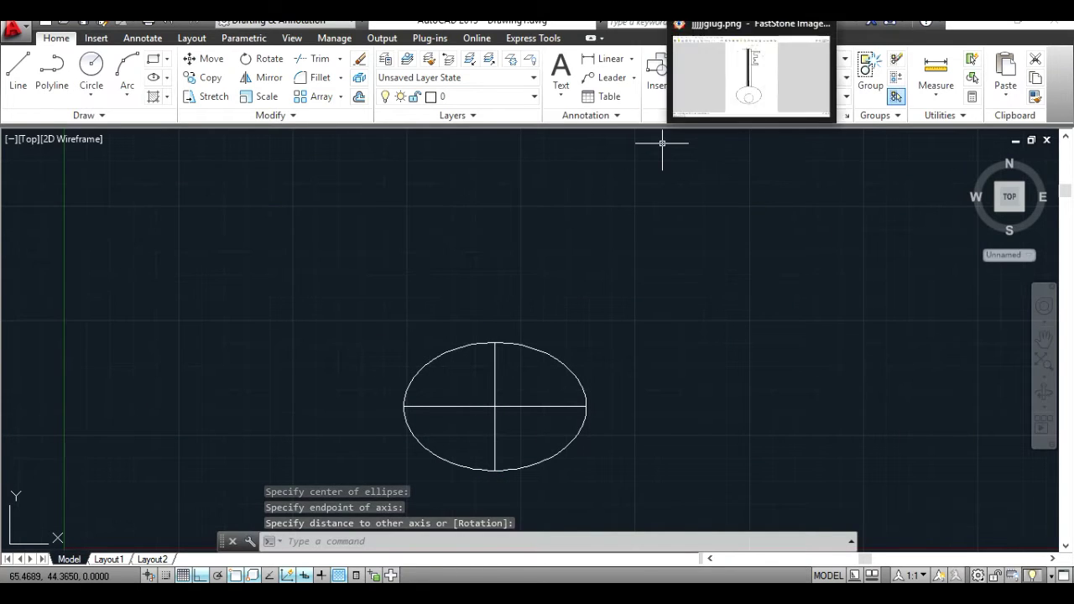
left_click(739, 78)
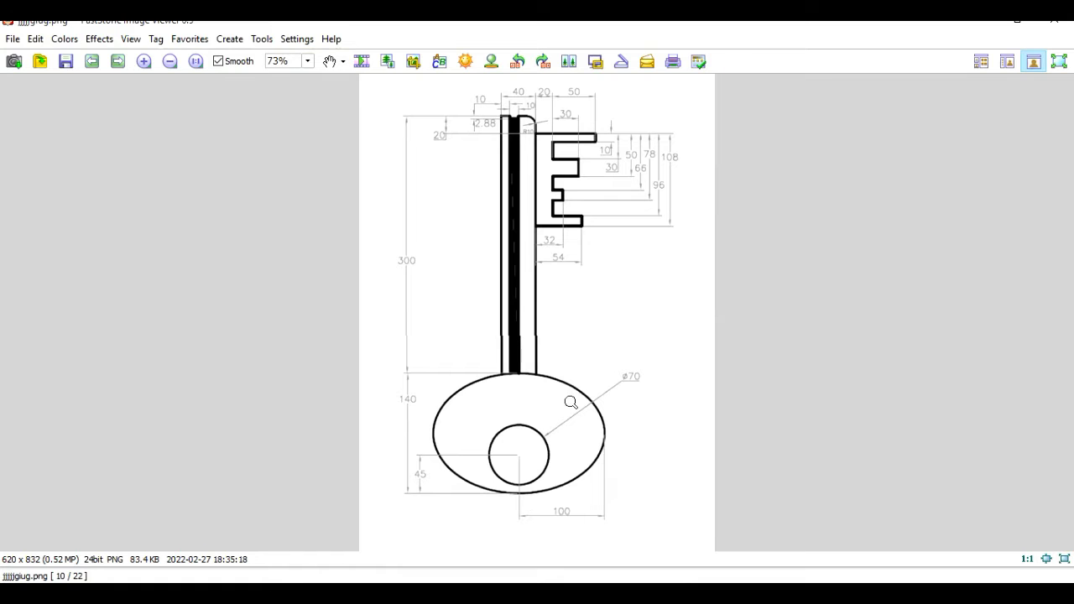
left_click(726, 21)
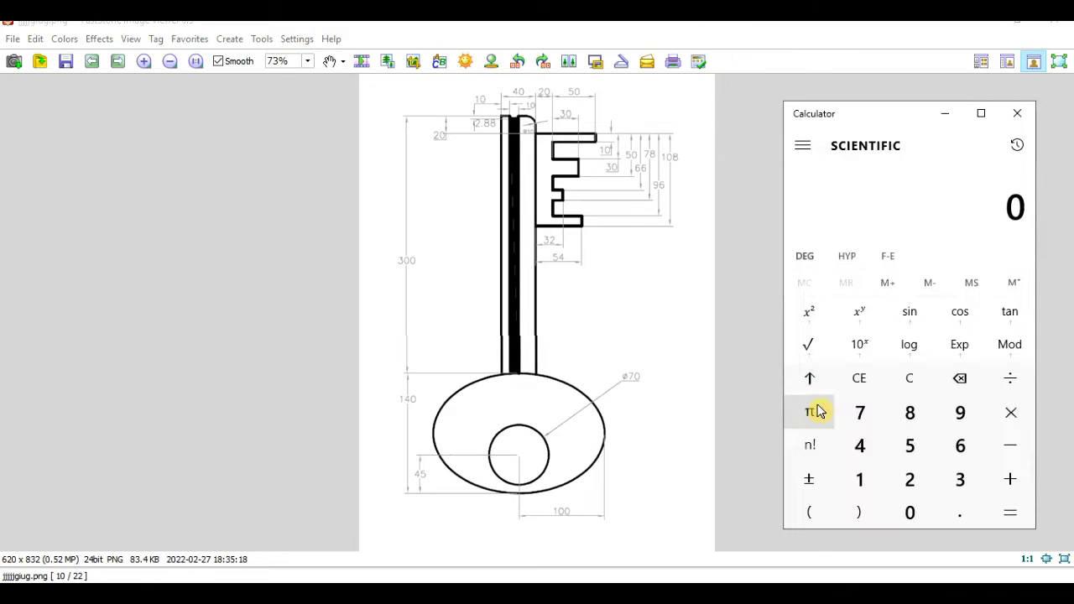
left_click(875, 489)
left_click(860, 445)
left_click(910, 513)
left_click(1011, 378)
left_click(910, 480)
left_click(1013, 522)
left_click(1011, 445)
left_click(859, 446)
left_click(910, 445)
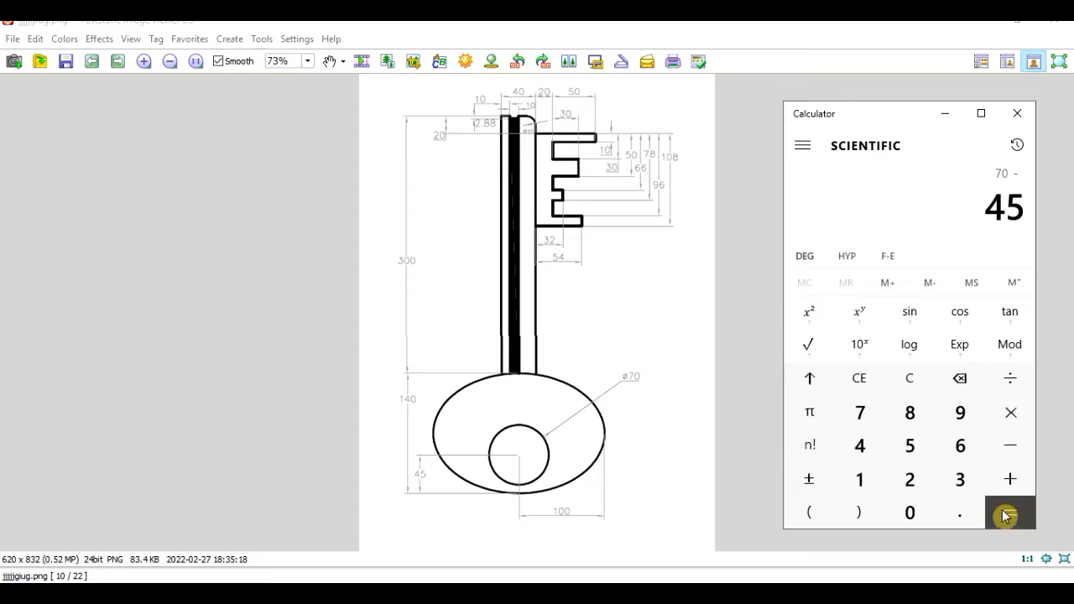
key("alt+Tab")
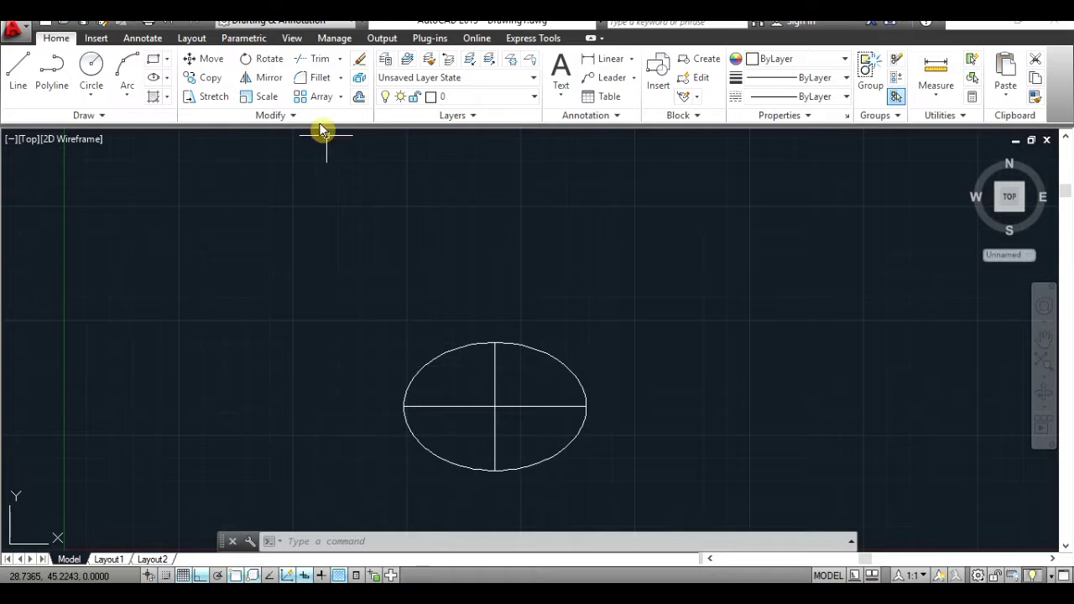
Offset the horizontal line 2.5 units down and delete the original.
left_click(359, 96)
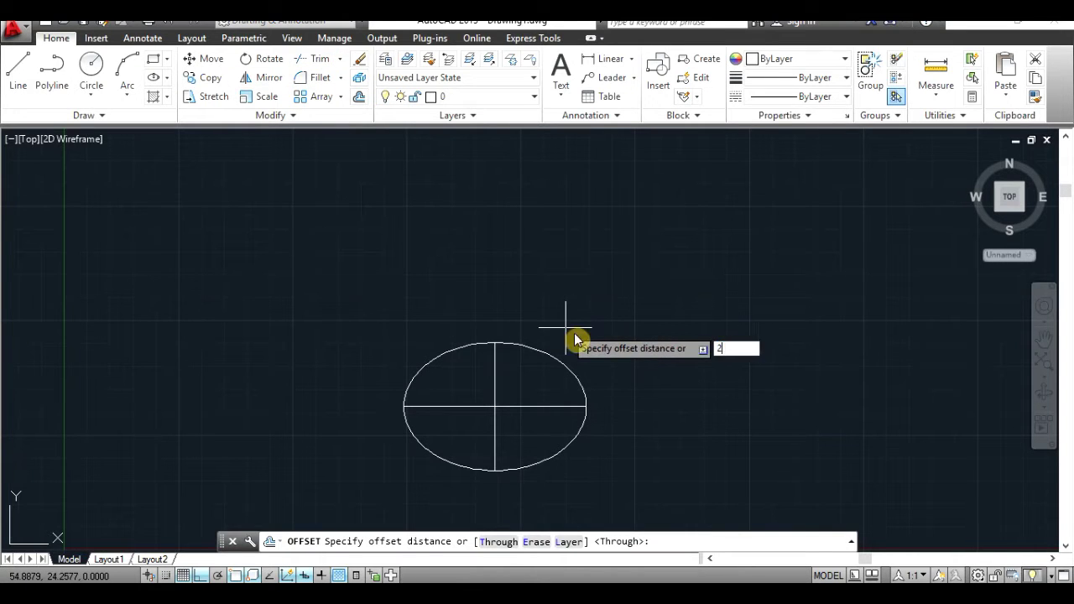
type("2.5")
key("Return")
left_click(537, 407)
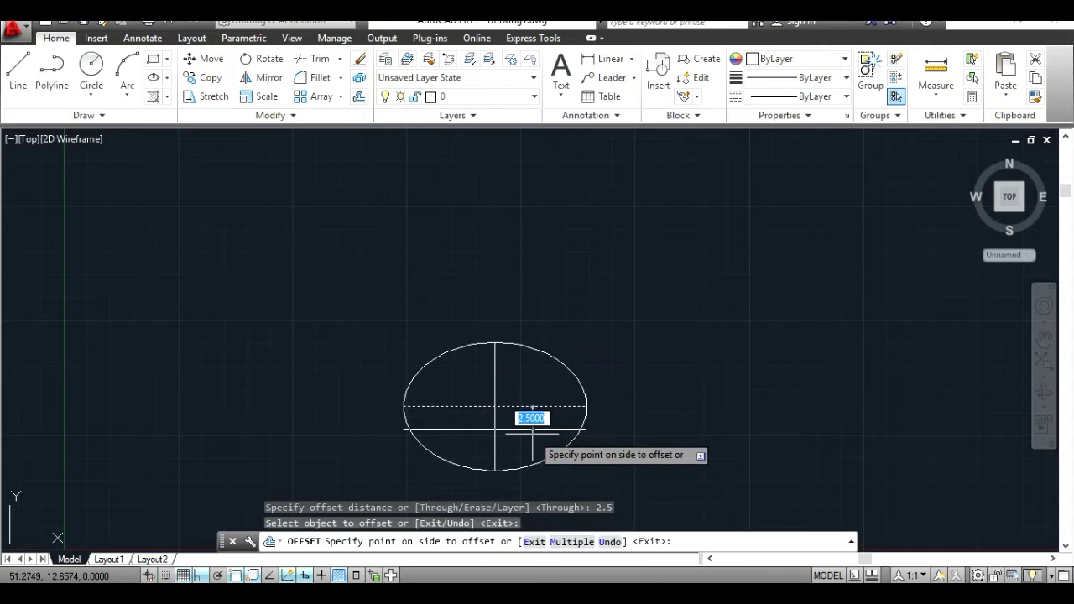
left_click(532, 434)
key("Return")
left_click(529, 406)
key("Delete")
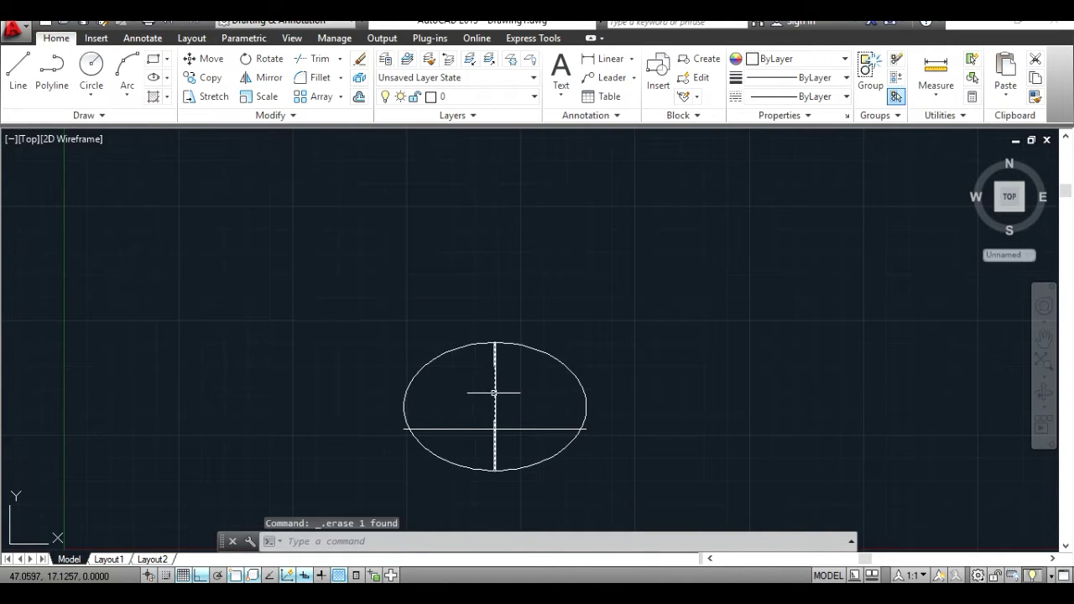
Draw a radius 3.5 hole circle at the new crossing and erase the horizontal line.
key("alt+Tab")
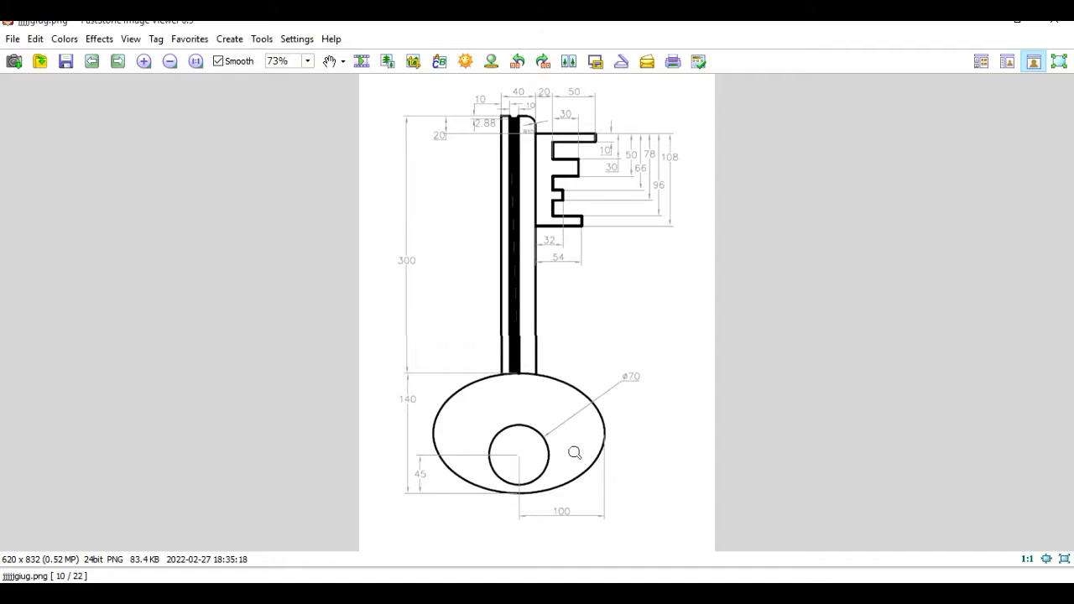
key("alt+Tab")
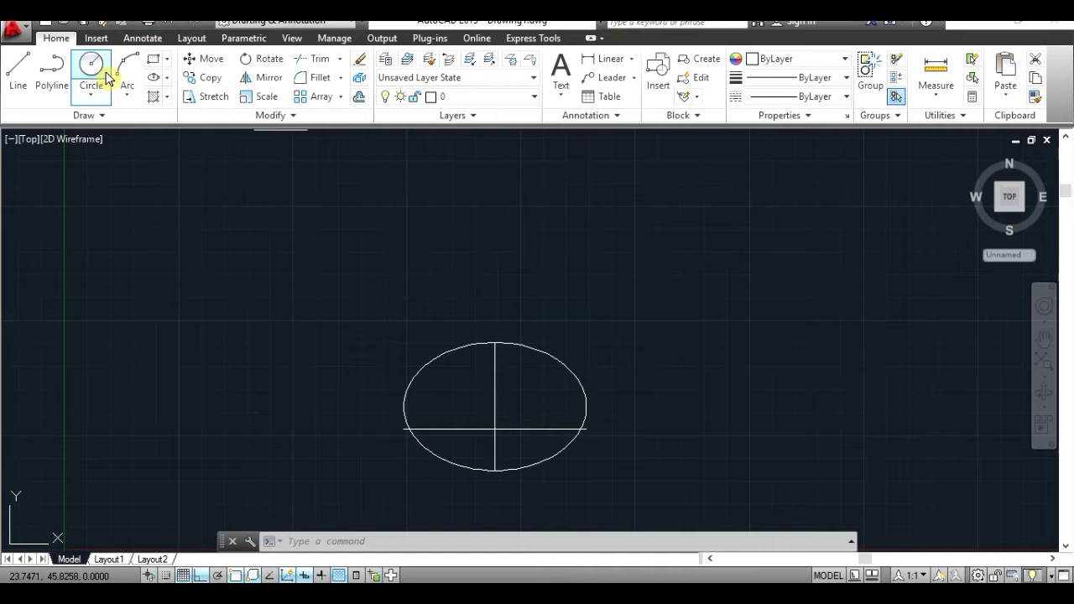
left_click(90, 67)
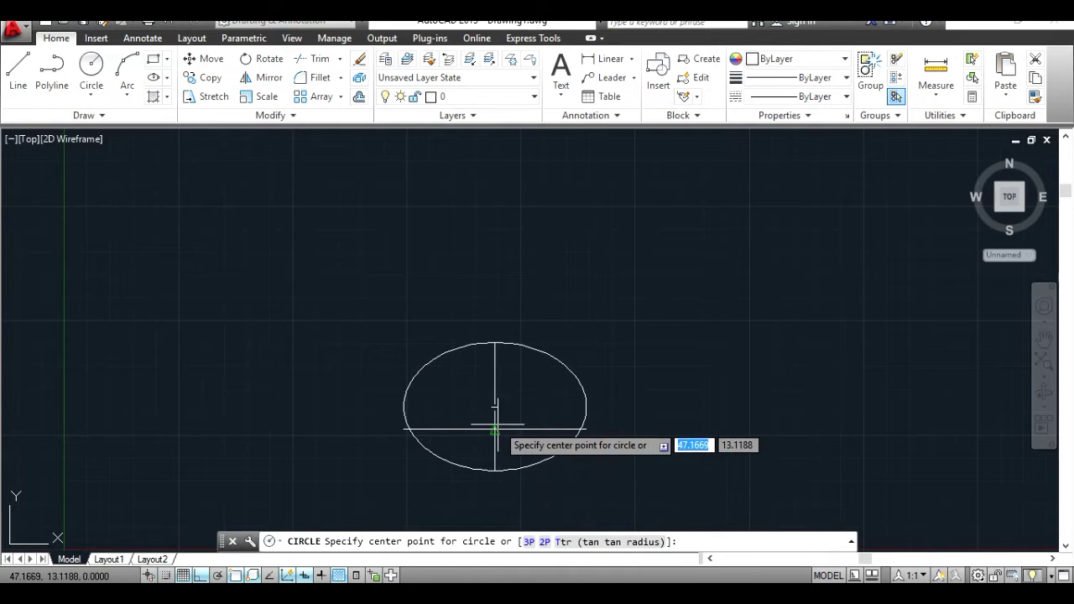
left_click(495, 429)
type("3.5")
key("Return")
key("Return")
key("Escape")
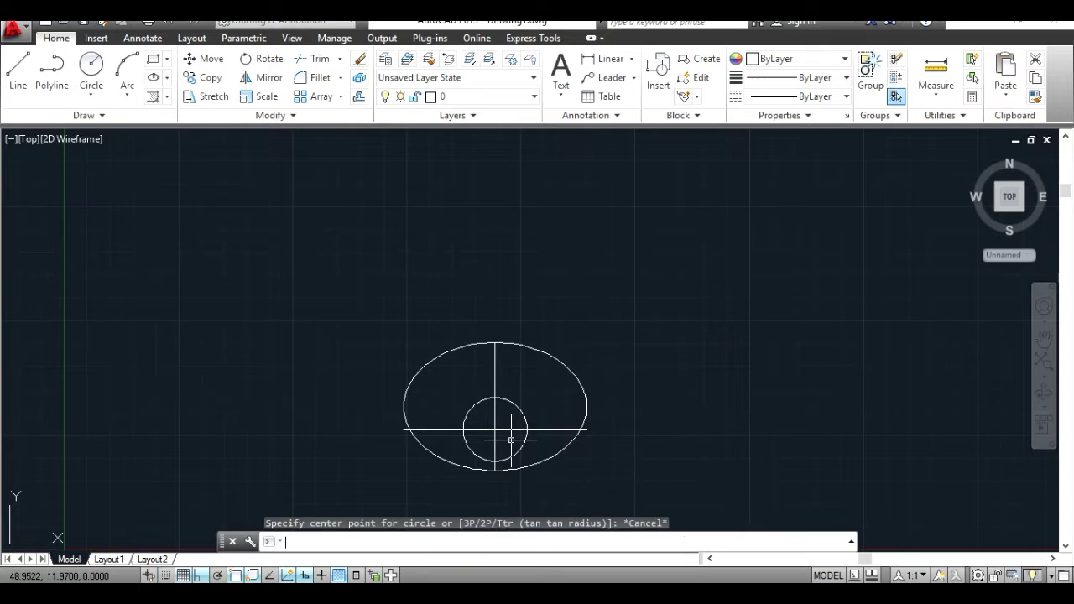
key("Delete")
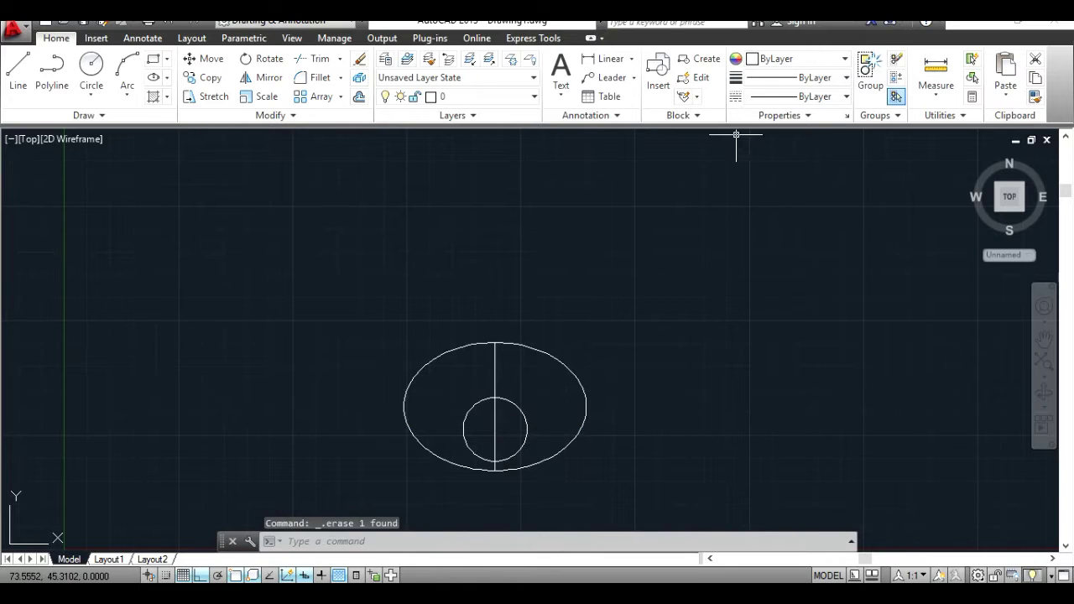
key("alt+Tab")
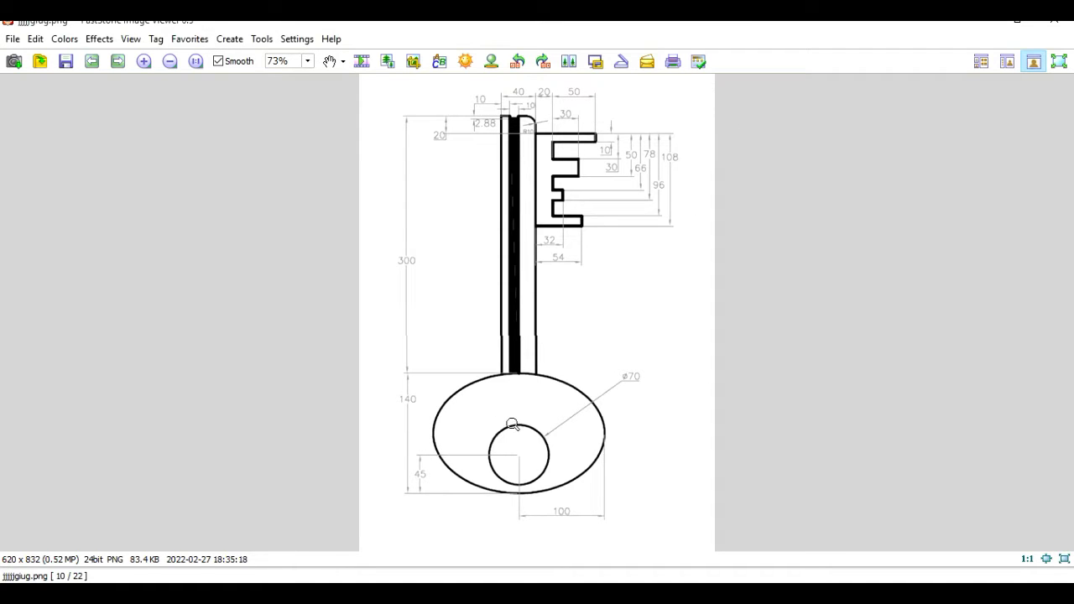
Draw a 10-unit vertical shaft line up from the ellipse's top point.
key("alt+Tab")
key("alt+Tab")
key("alt+Tab")
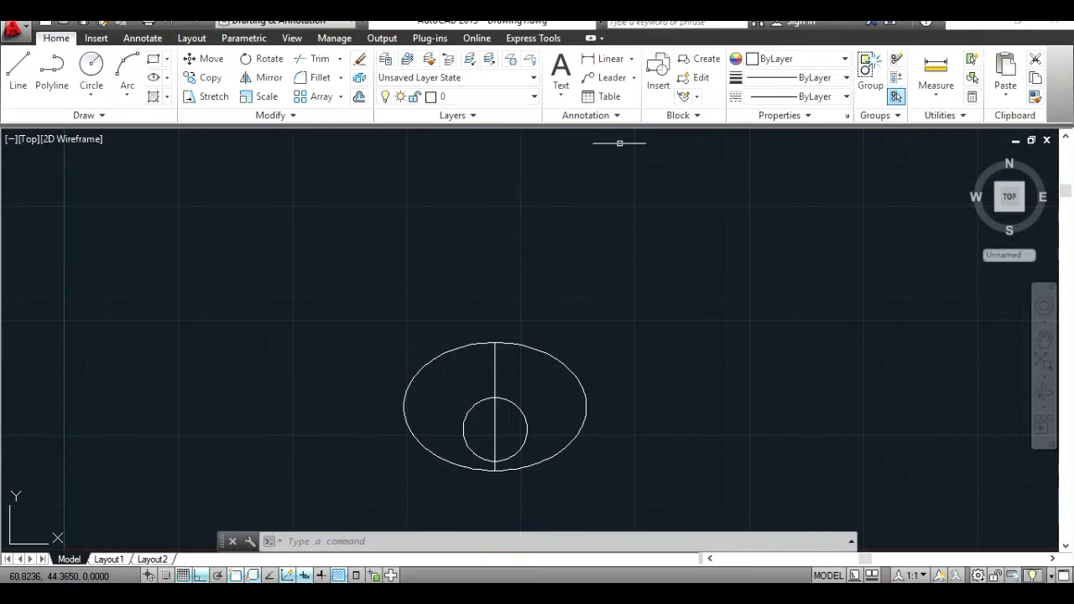
left_click(17, 71)
left_click(495, 342)
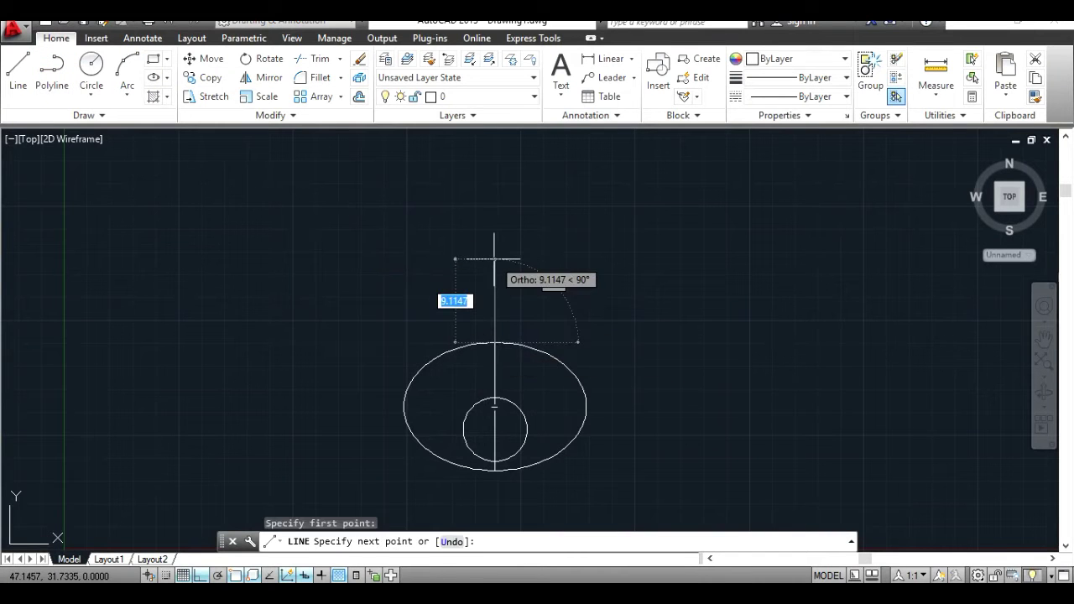
type("10")
key("Return")
key("Return")
Pan the drawing to show the shaft, then zoom the reference to 125% on the bit.
left_click(1044, 339)
scroll(736, 332, "down", 2)
left_click_drag(735, 332, 667, 388)
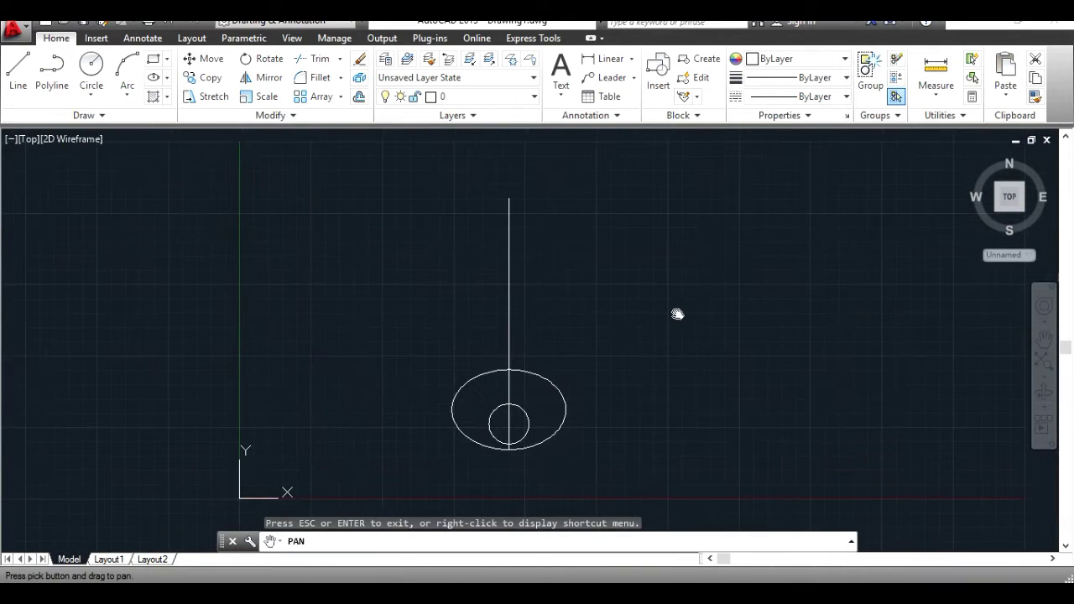
key("alt+Tab")
scroll(525, 164, "down", 1)
scroll(525, 165, "up", 1)
left_click(143, 61)
left_click_drag(448, 151, 452, 361)
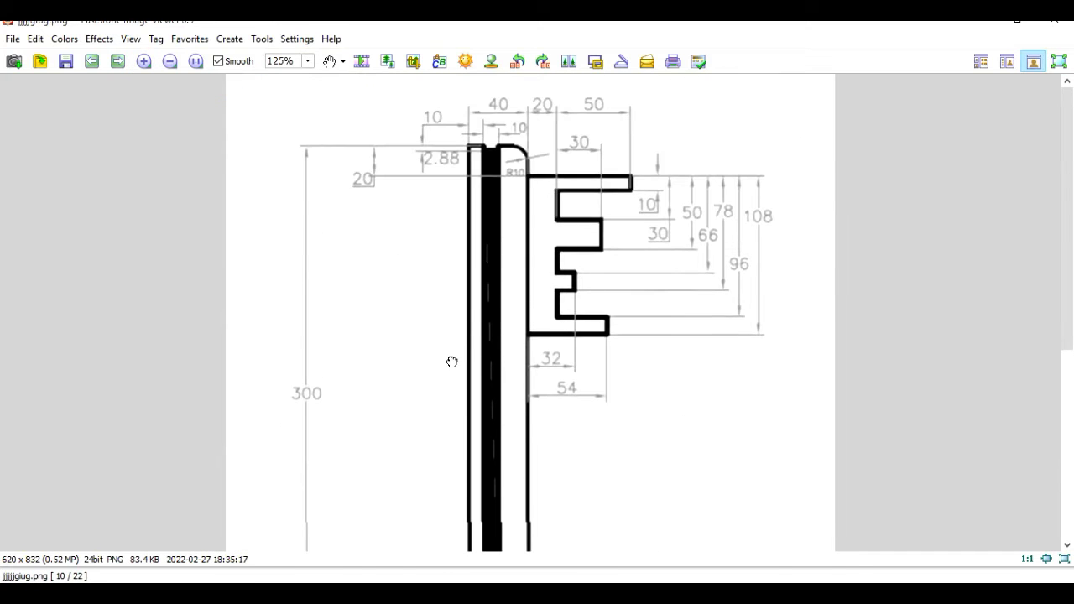
Pan the reference image over the bow, shaft and bit dimensions, then return to AutoCAD.
mouse_move(516, 319)
left_mouse_down()
mouse_move(512, 264)
mouse_move(506, 325)
left_mouse_up()
mouse_move(507, 228)
left_mouse_down()
mouse_move(508, 139)
mouse_move(521, 319)
mouse_move(528, 240)
mouse_move(528, 259)
mouse_move(499, 249)
left_mouse_up()
left_click_drag(501, 302, 502, 148)
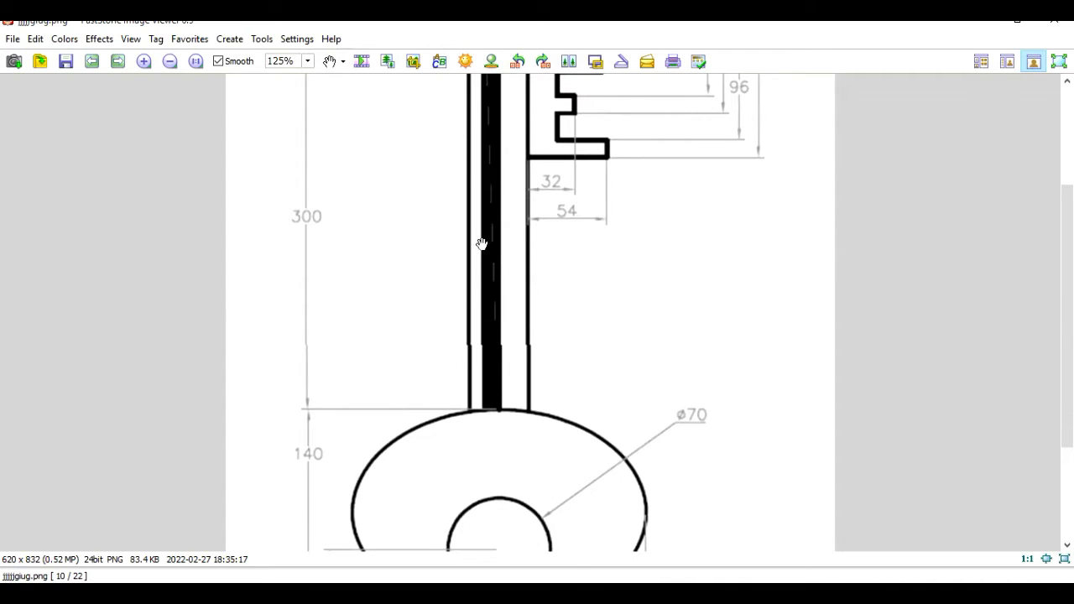
left_click_drag(481, 243, 496, 425)
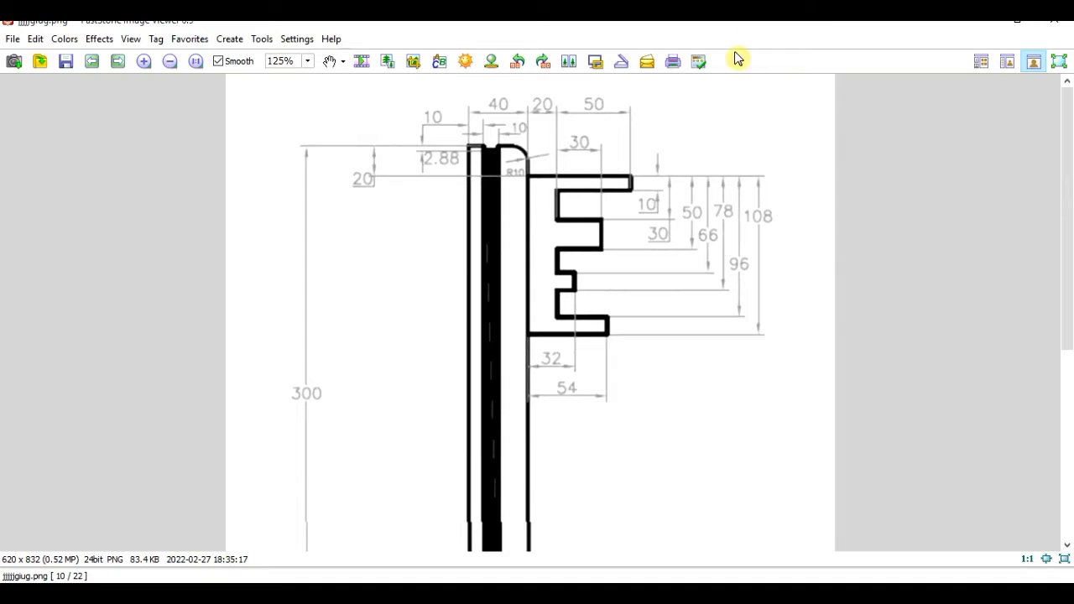
left_click(712, 10)
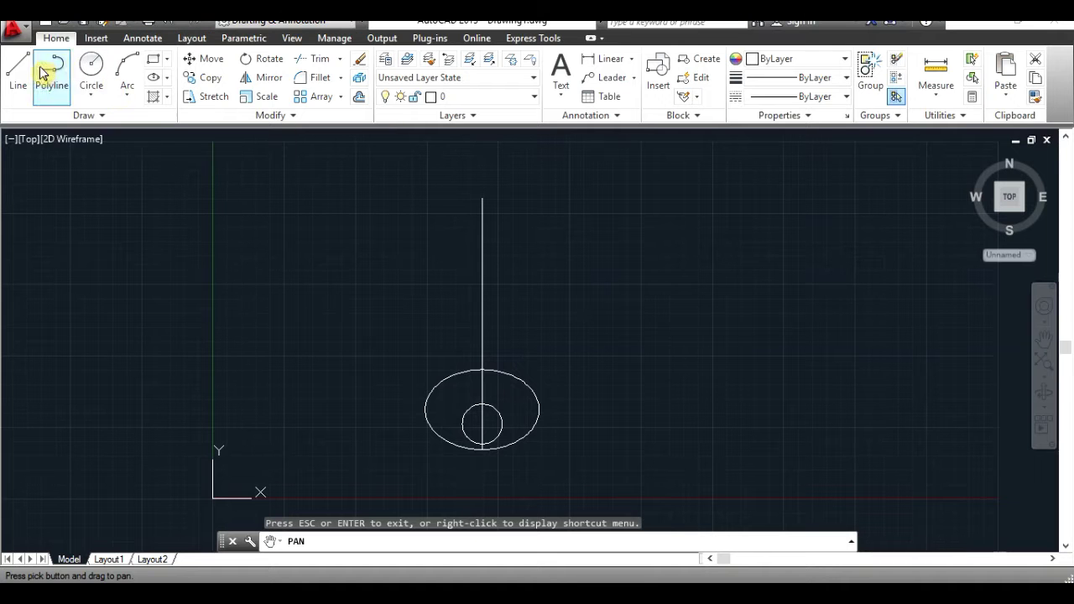
Join the shaft line and the short line inside the ellipse into one vertical line.
key("Escape")
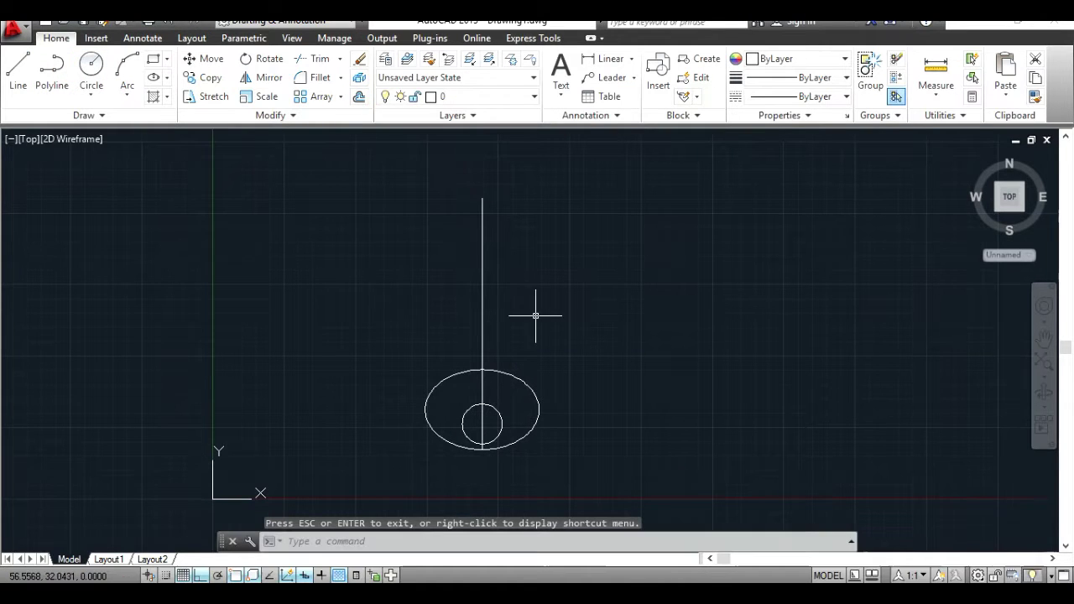
left_click(478, 288)
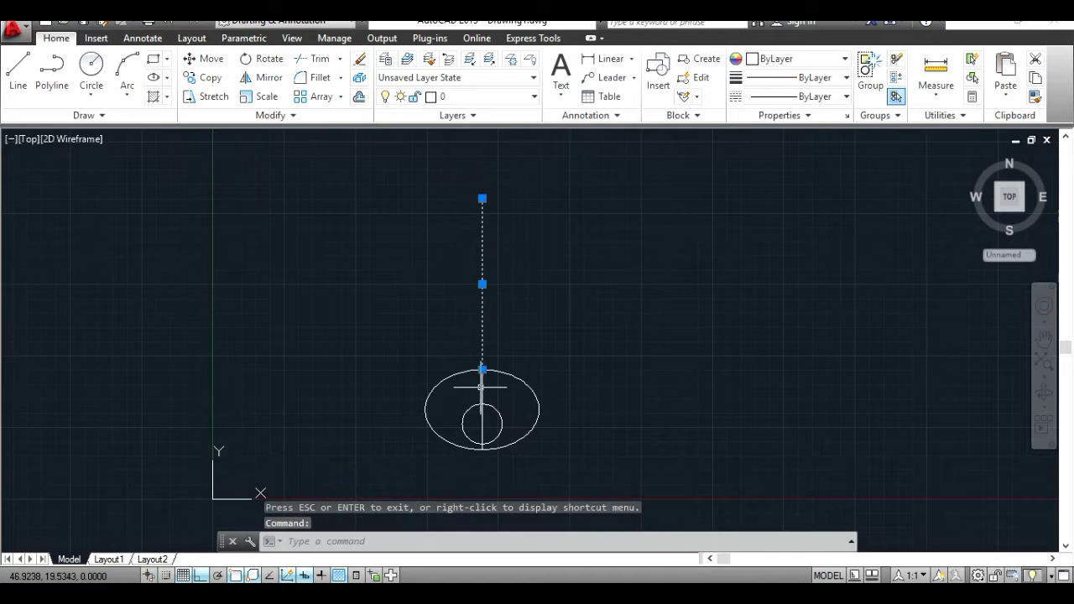
left_click(481, 387)
left_click(327, 118)
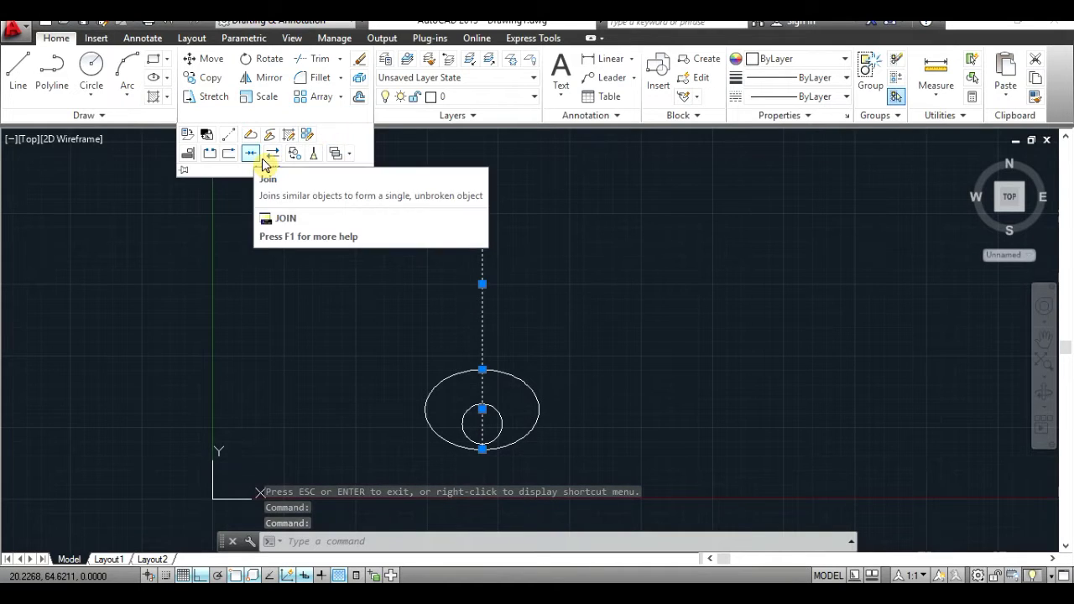
left_click(262, 162)
left_click(262, 162)
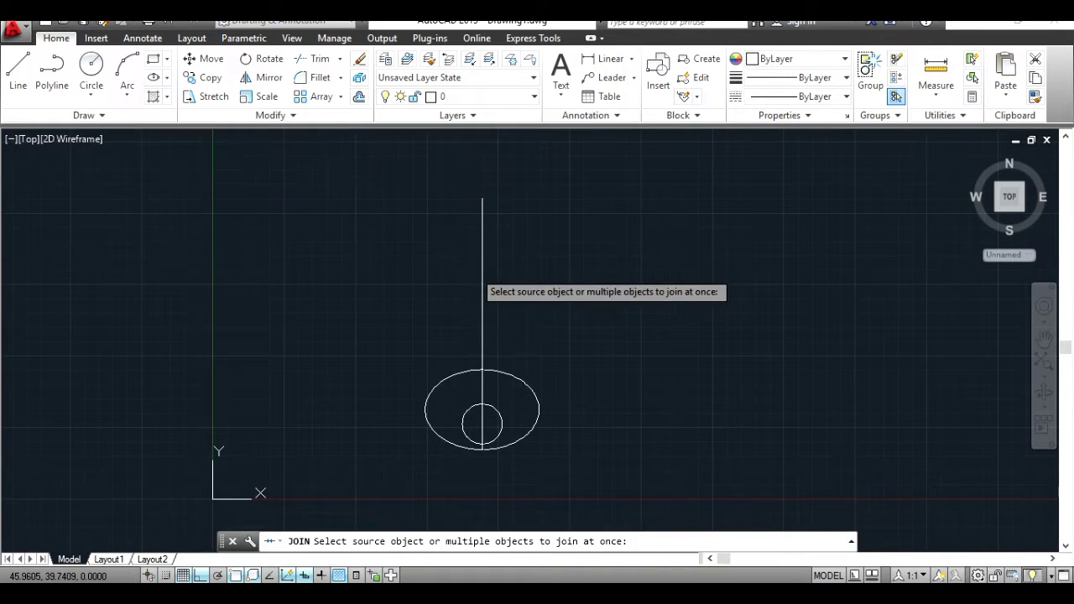
left_click(482, 281)
key("Escape")
Offset the vertical line 2 units to both the right and the left.
key("alt+Tab")
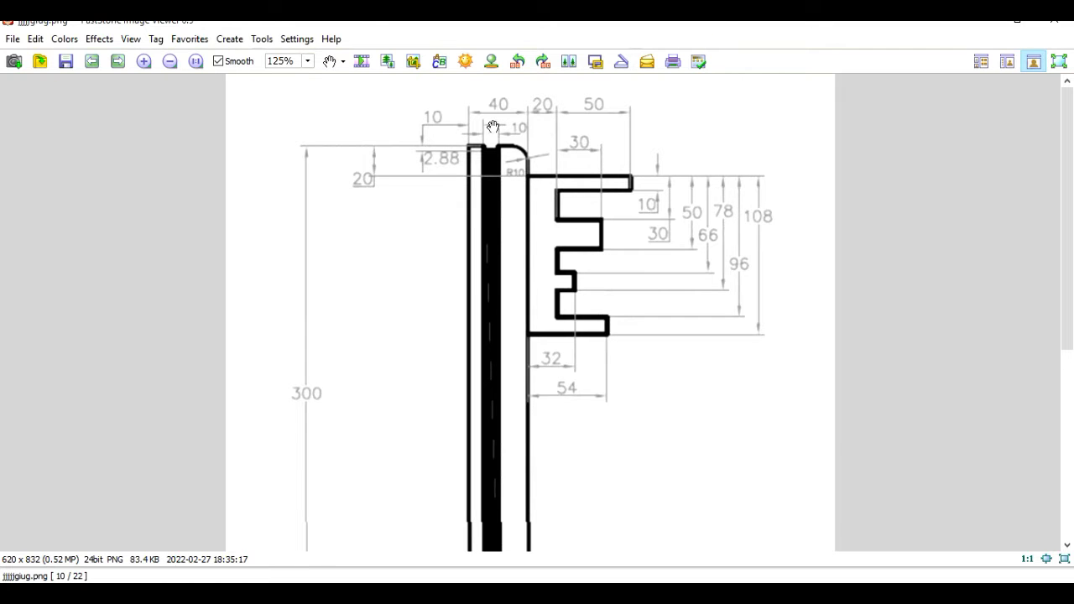
key("alt+Tab")
left_click(359, 97)
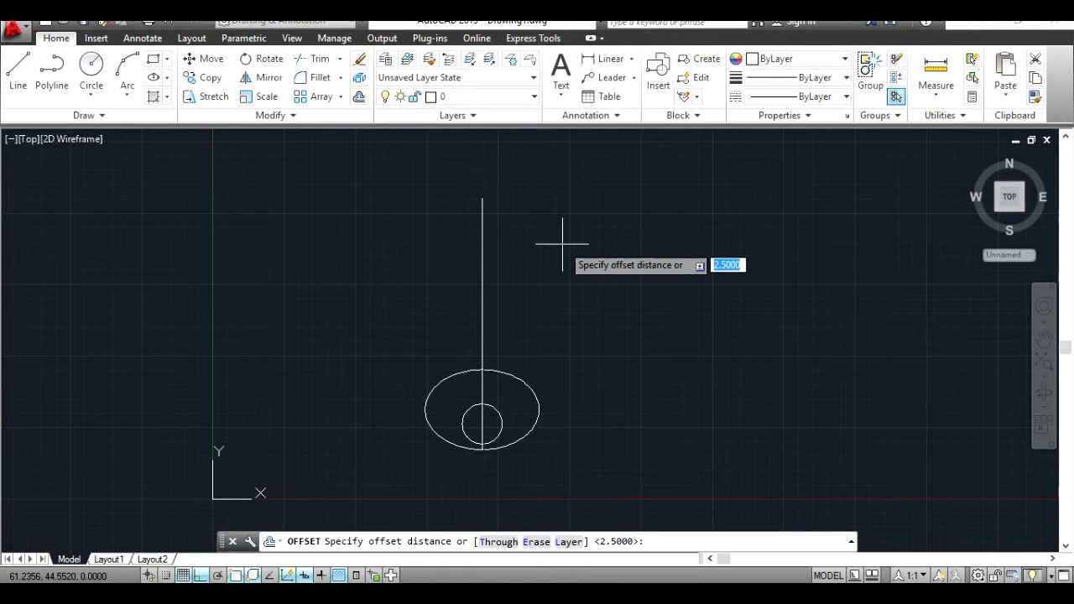
type("2")
key("Return")
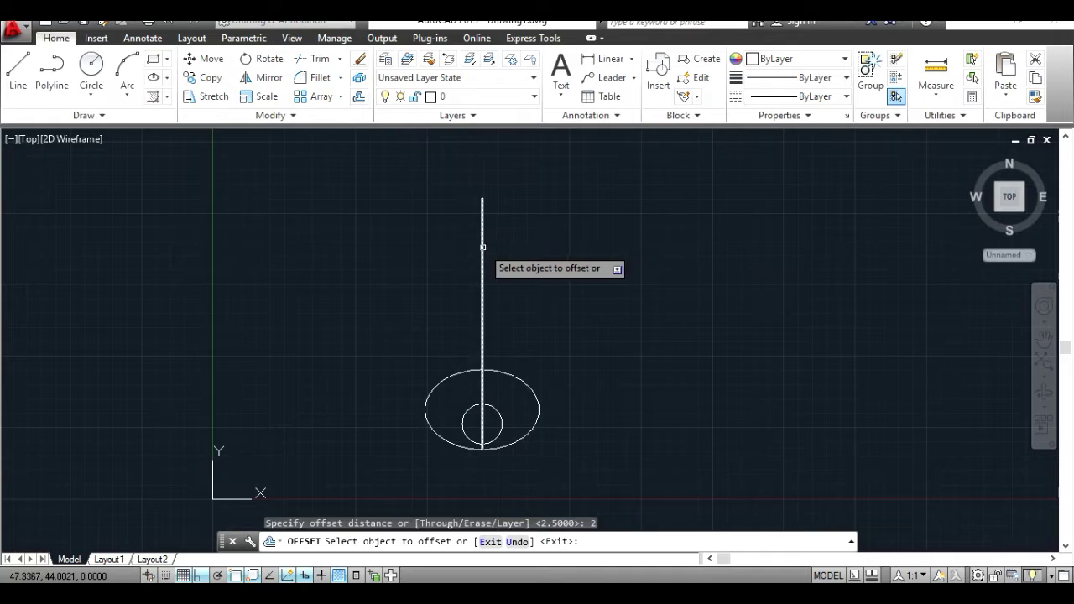
left_click(483, 247)
left_click(496, 247)
left_click(483, 247)
left_click(470, 243)
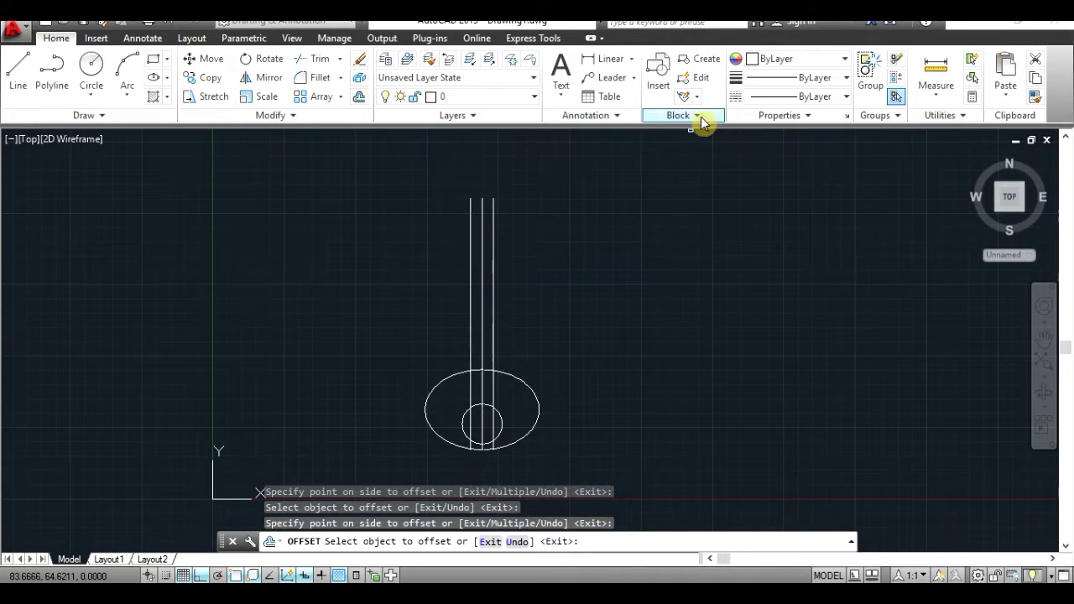
Enlarge the reference image to 175% and view the key's top.
key("alt+Tab")
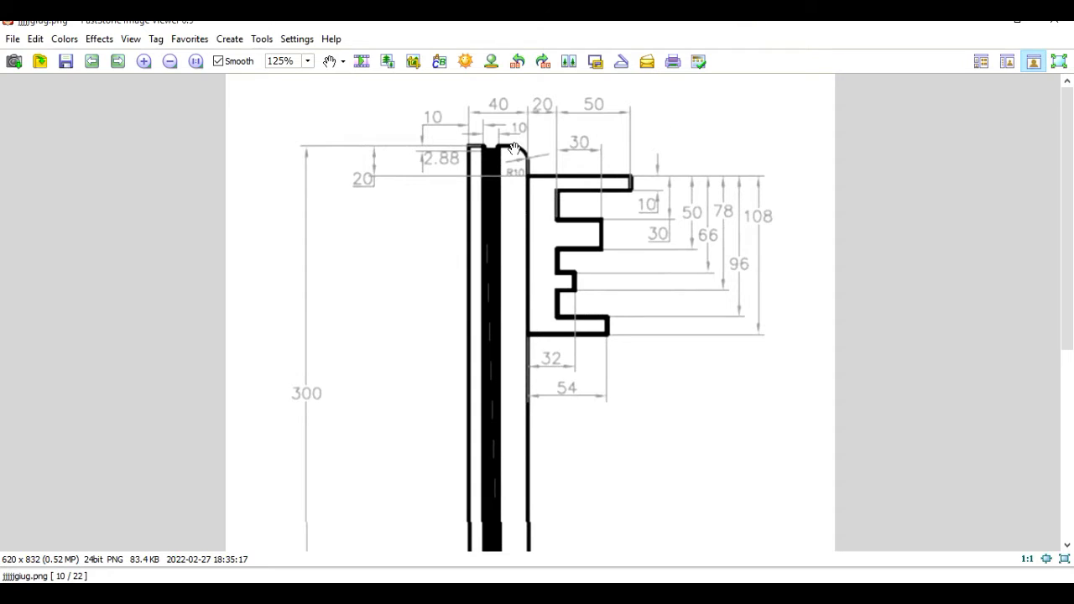
left_click(143, 61)
left_click_drag(448, 168, 447, 255)
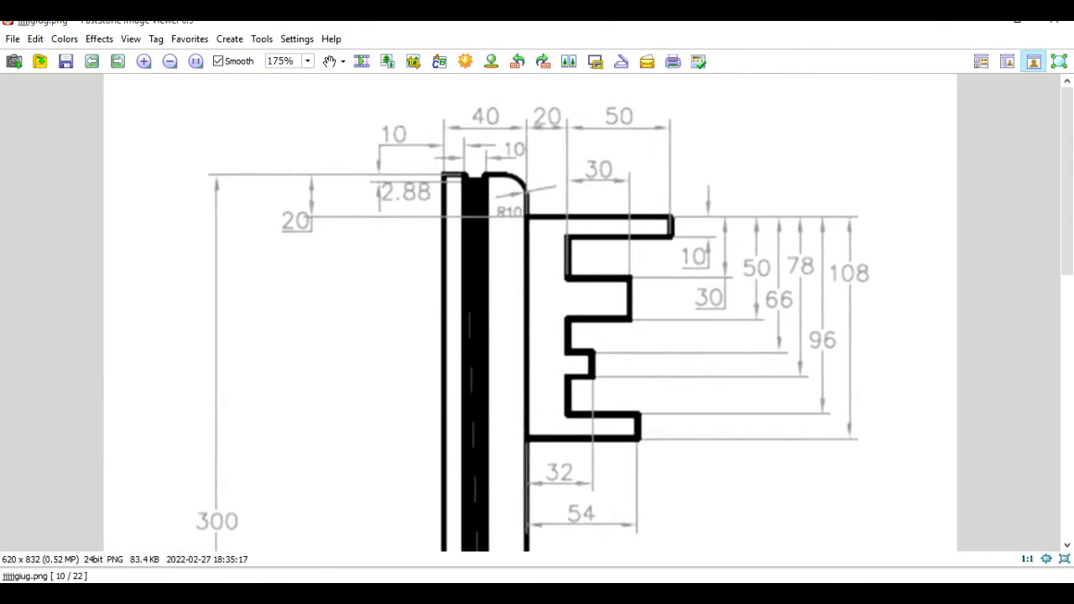
key("alt+Tab")
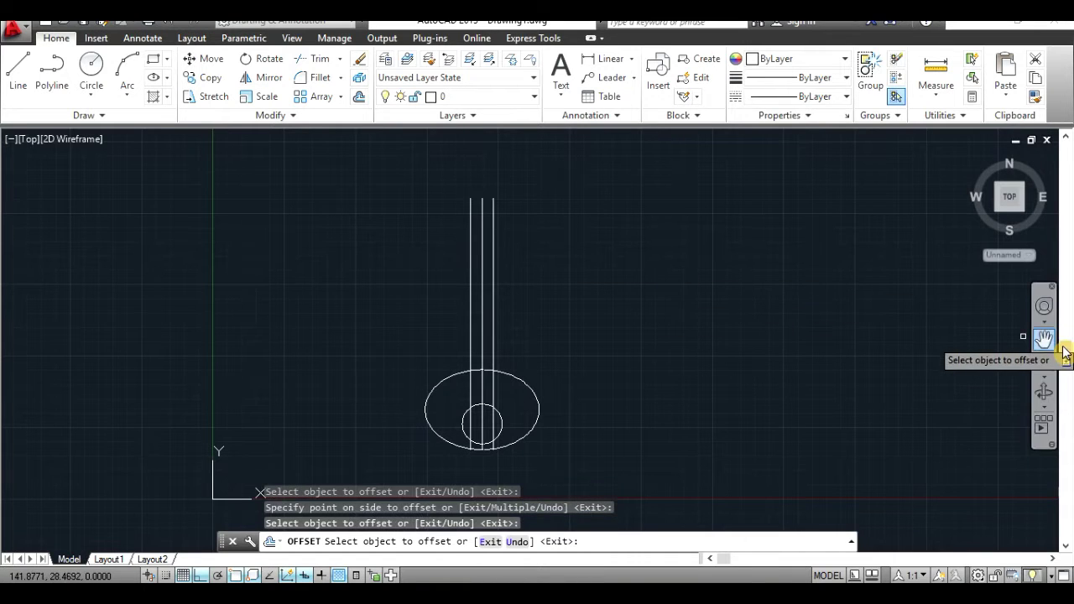
Pan and zoom the drawing onto the upper shaft lines.
left_click(1045, 339)
scroll(599, 268, "up", 3)
left_click_drag(600, 269, 600, 396)
scroll(543, 335, "up", 2)
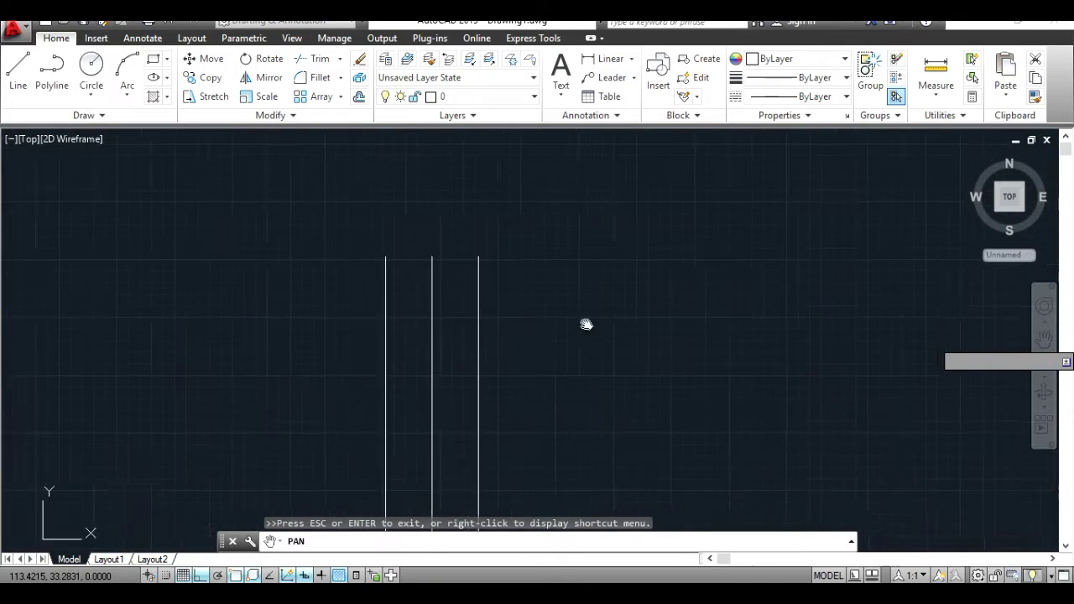
key("alt+Tab")
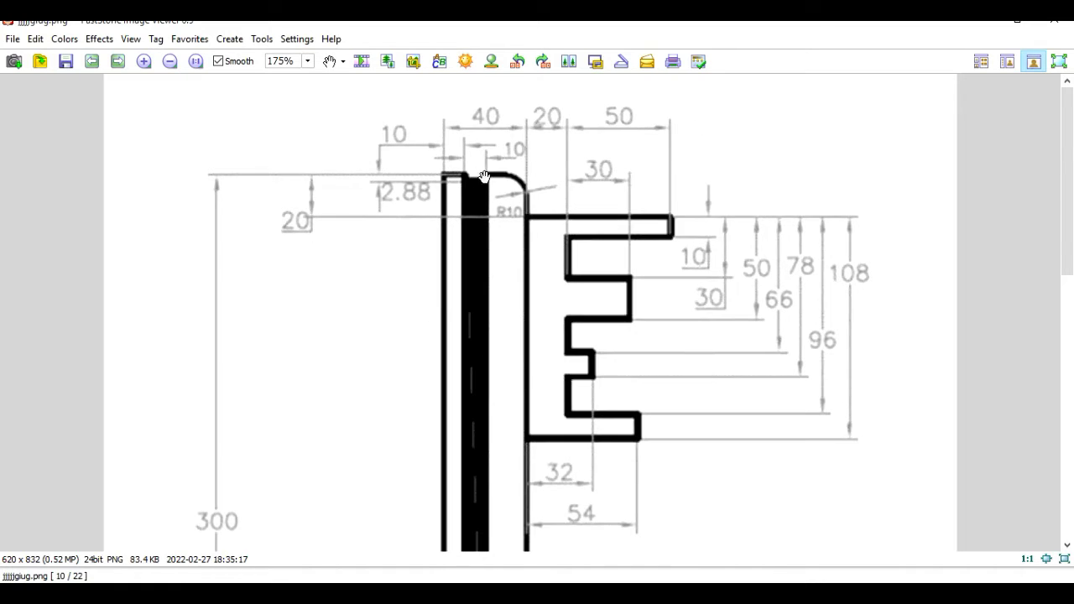
key("alt+Tab")
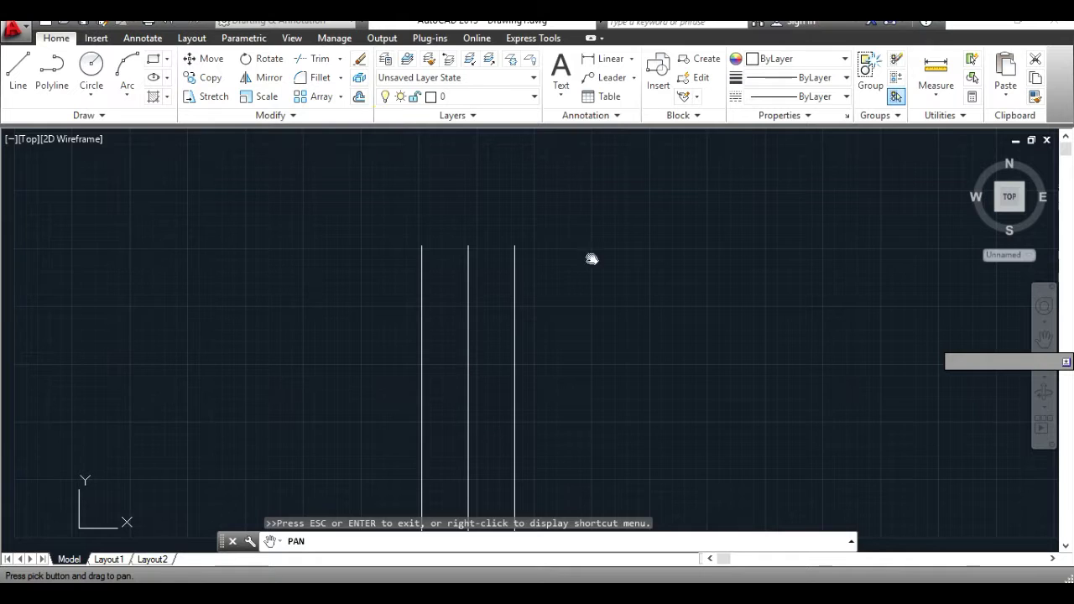
Offset the centre line 0.5 units to the right and to the left.
left_click(359, 77)
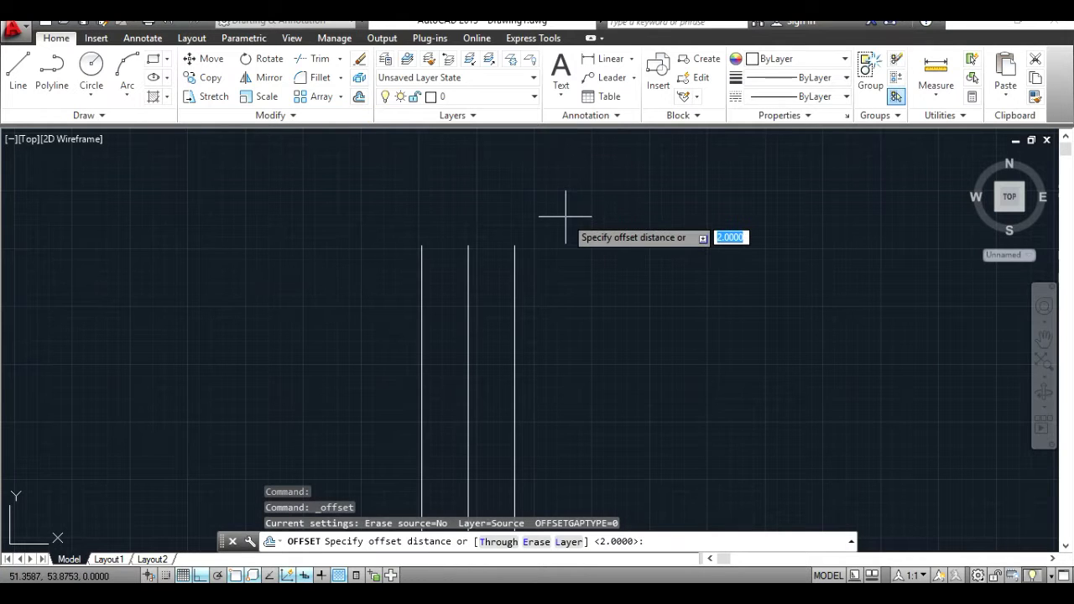
type(".5")
key("Return")
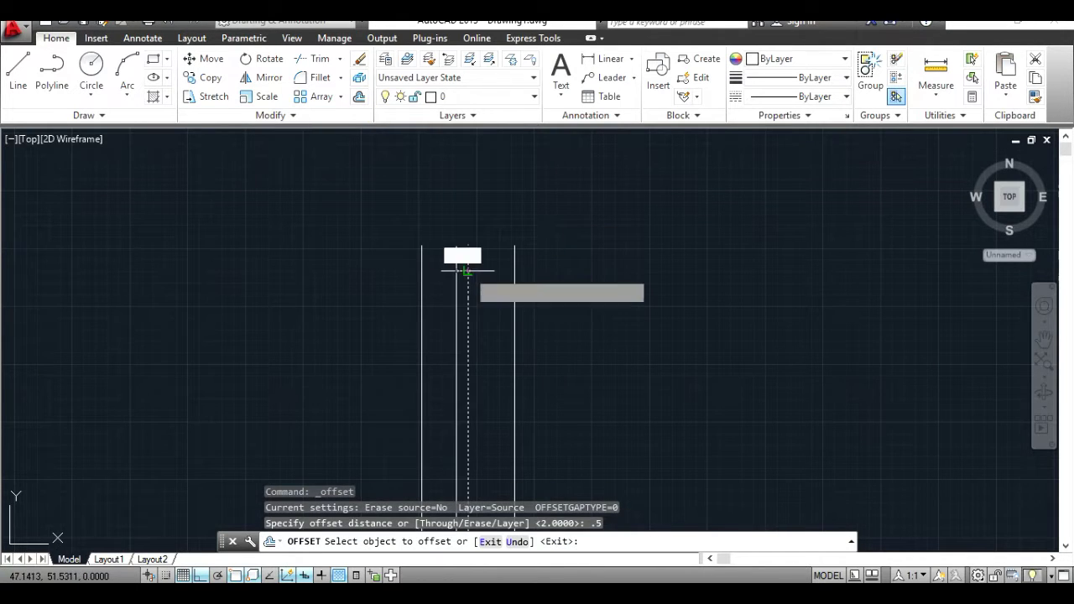
left_click(468, 260)
left_click(483, 270)
left_click(468, 271)
left_click(454, 271)
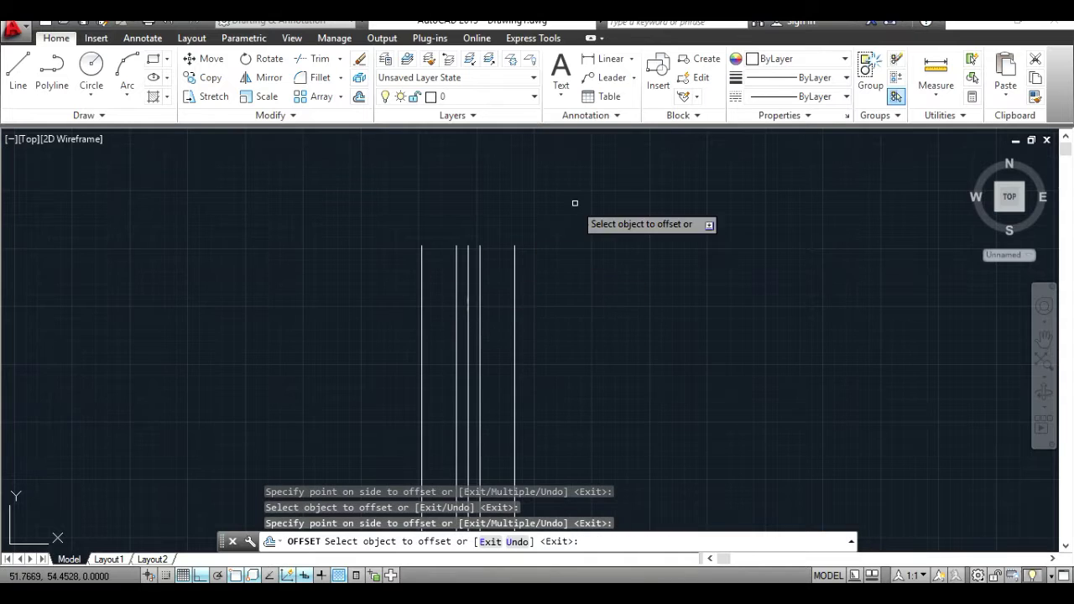
left_click(17, 68)
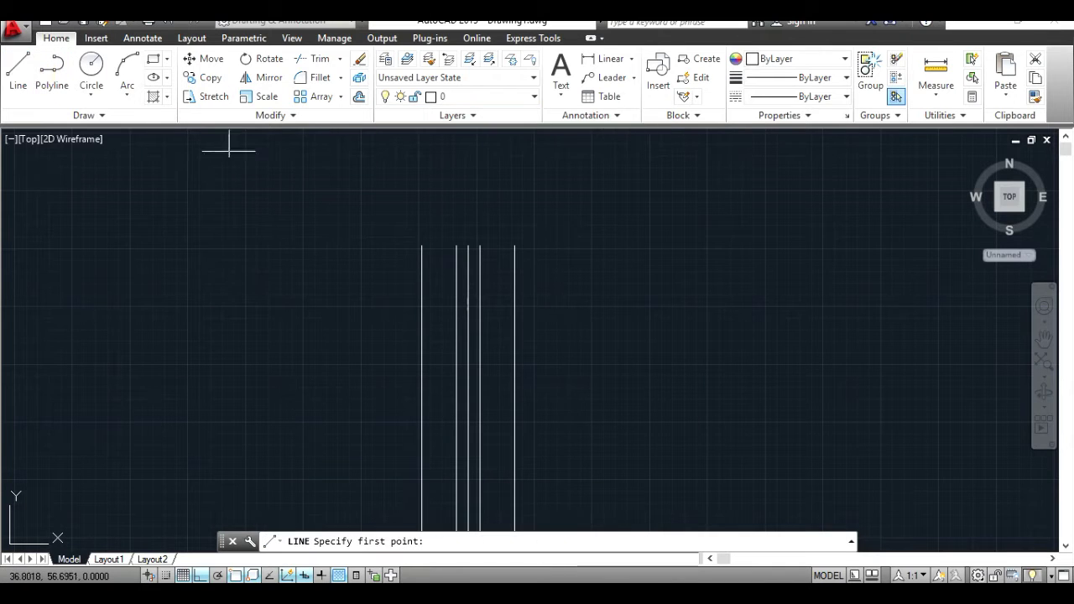
Draw a line across the tops of the two outer shaft lines.
left_click(421, 246)
left_click(515, 246)
key("Escape")
key("alt+Tab")
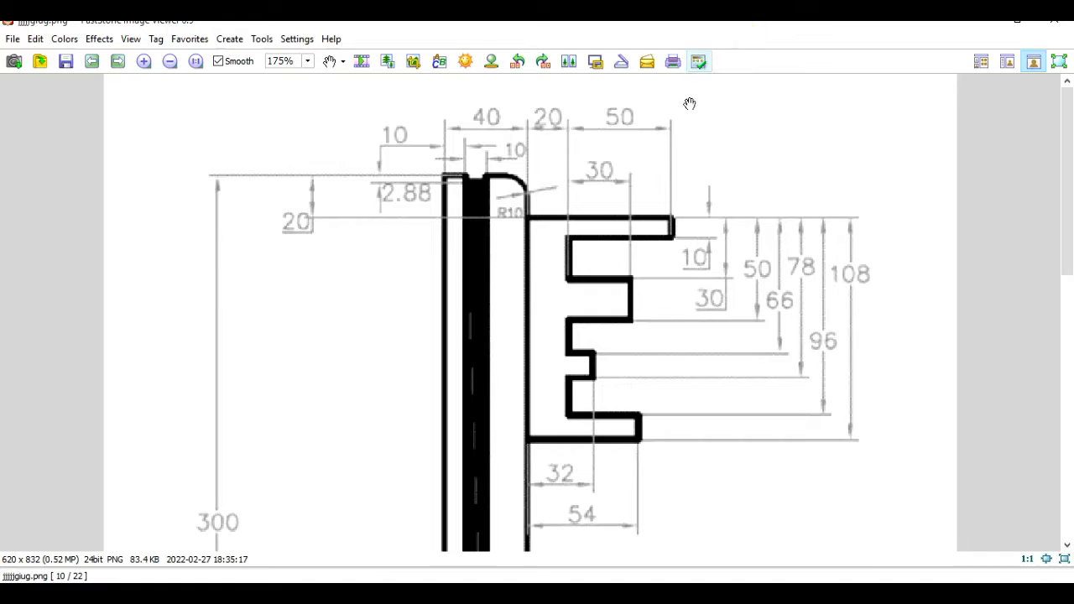
key("alt+Tab")
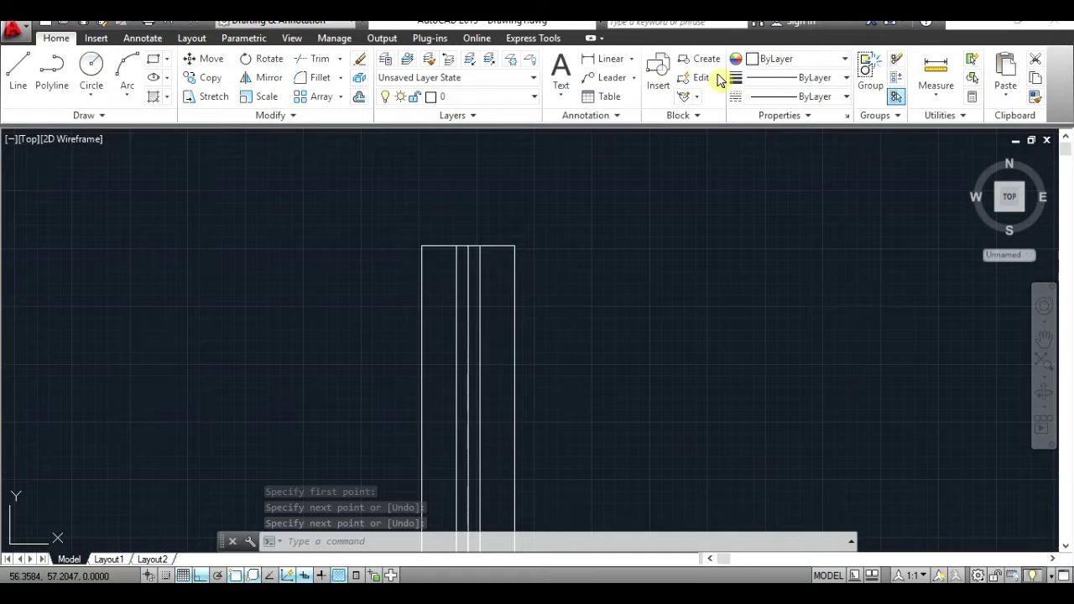
Round the shaft's top-right corner with a radius 1 fillet.
left_click(1044, 338)
left_click_drag(693, 334, 579, 288)
scroll(579, 287, "up", 2)
left_click_drag(510, 283, 574, 273)
left_click(329, 84)
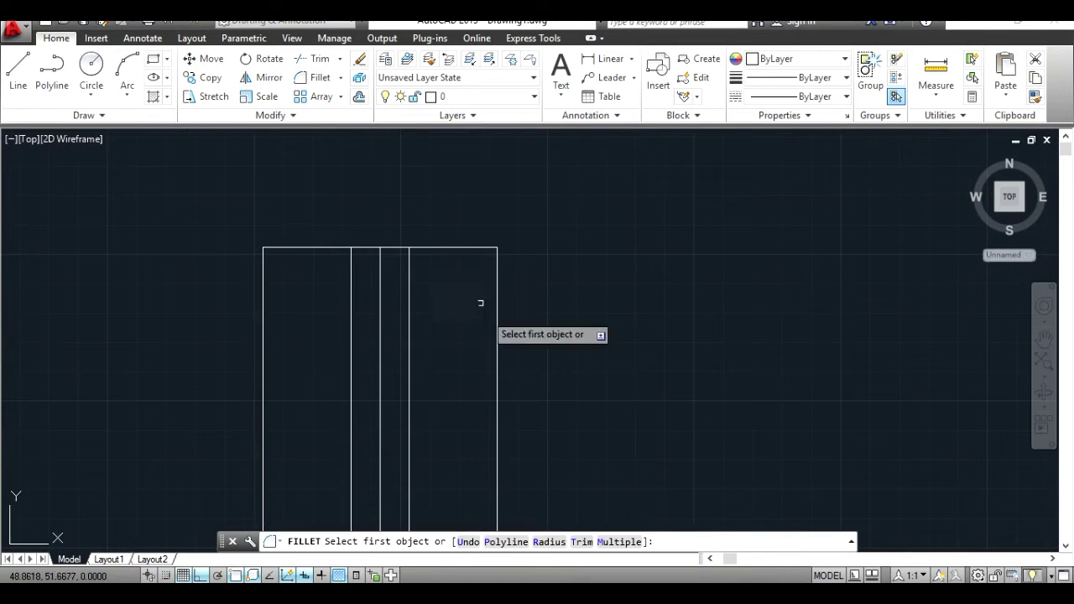
left_click(549, 542)
key("Return")
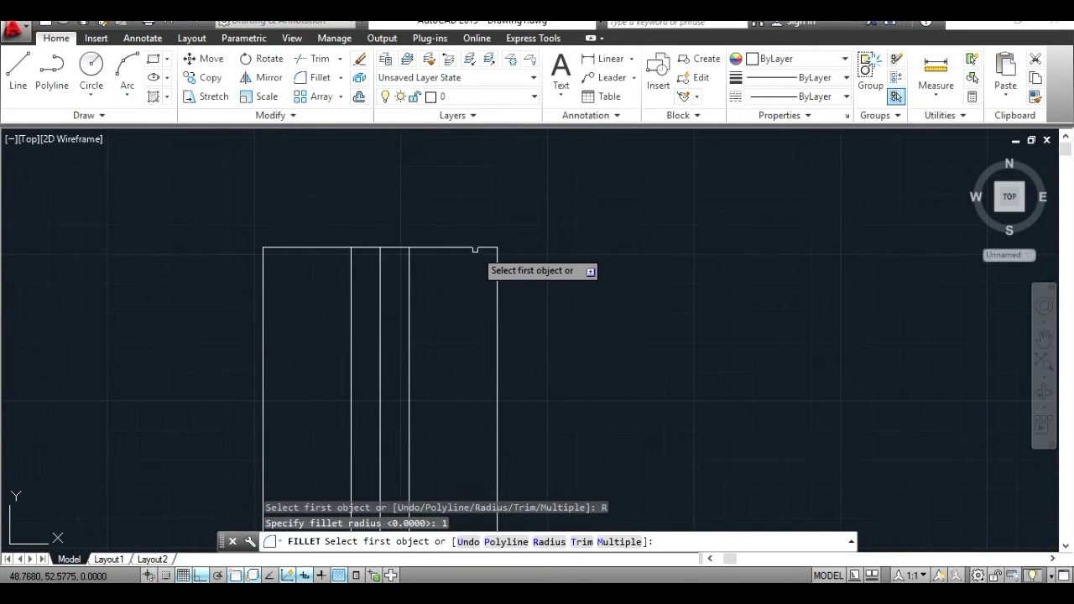
left_click(482, 248)
left_click(496, 270)
mouse_move(716, 23)
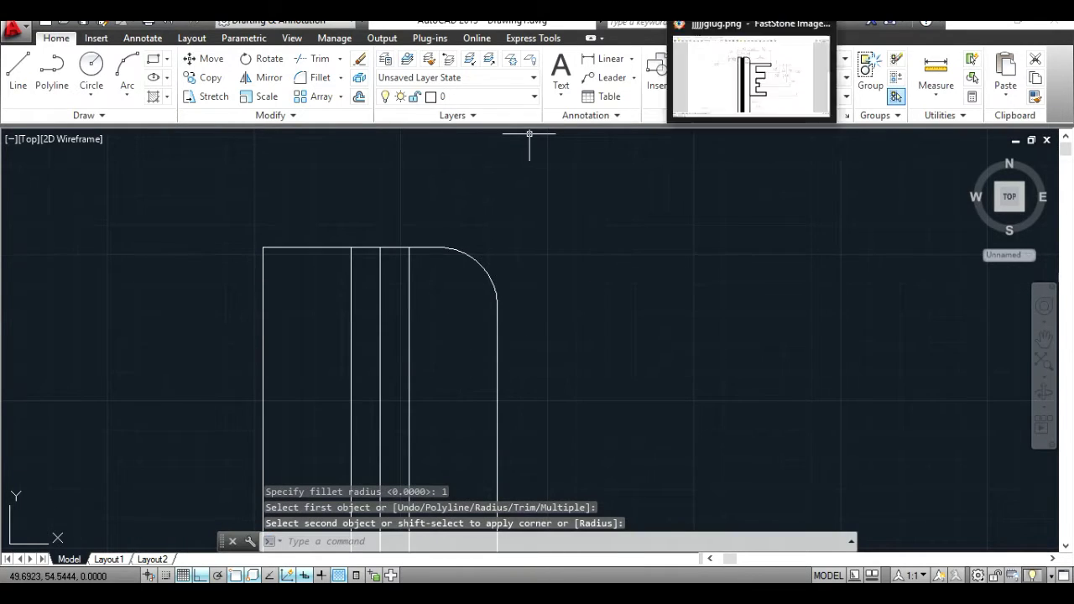
left_click(750, 74)
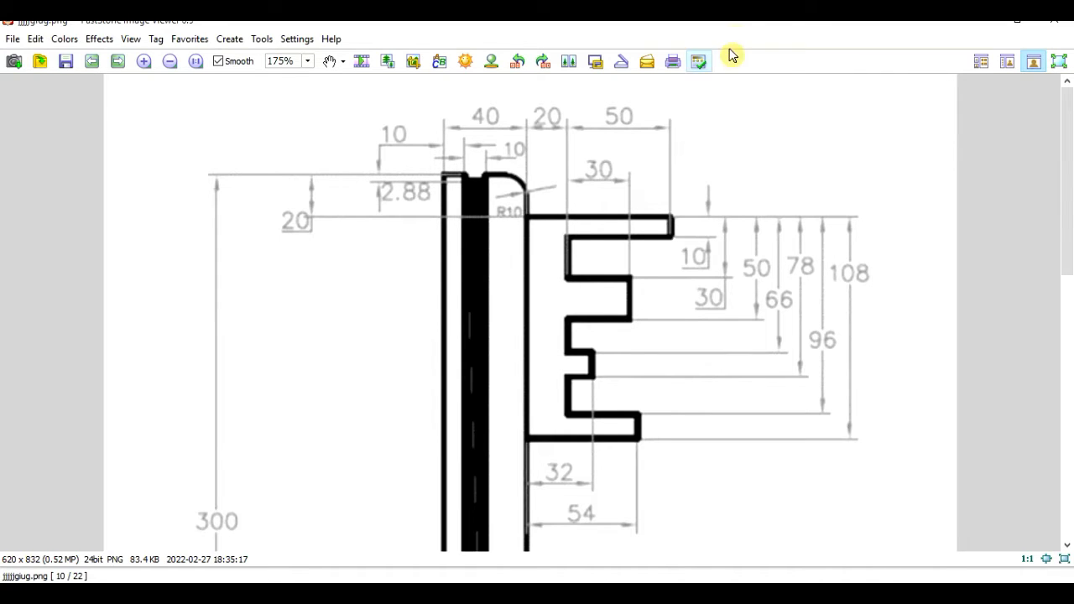
left_click(715, 80)
Offset the shaft's top line 0.288 units downward.
type("o")
key("Return")
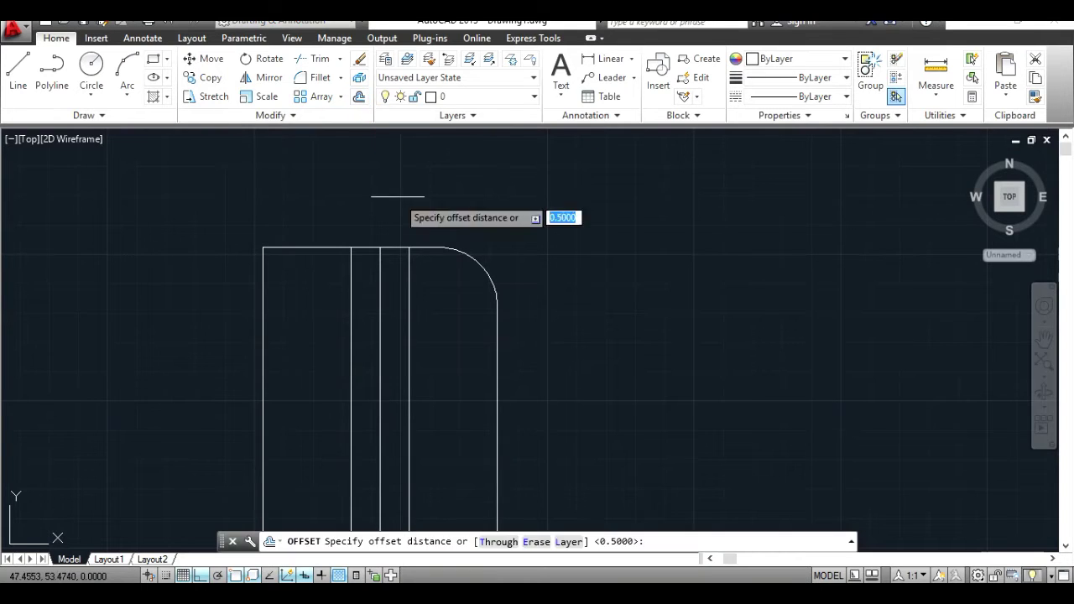
type("8")
key("Return")
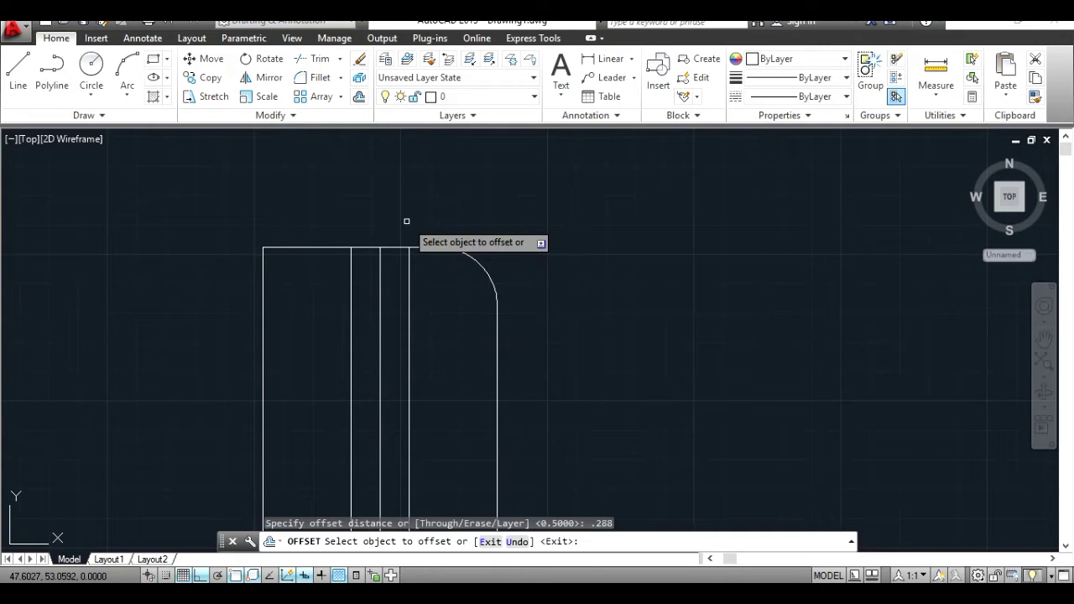
left_click(391, 247)
left_click(393, 259)
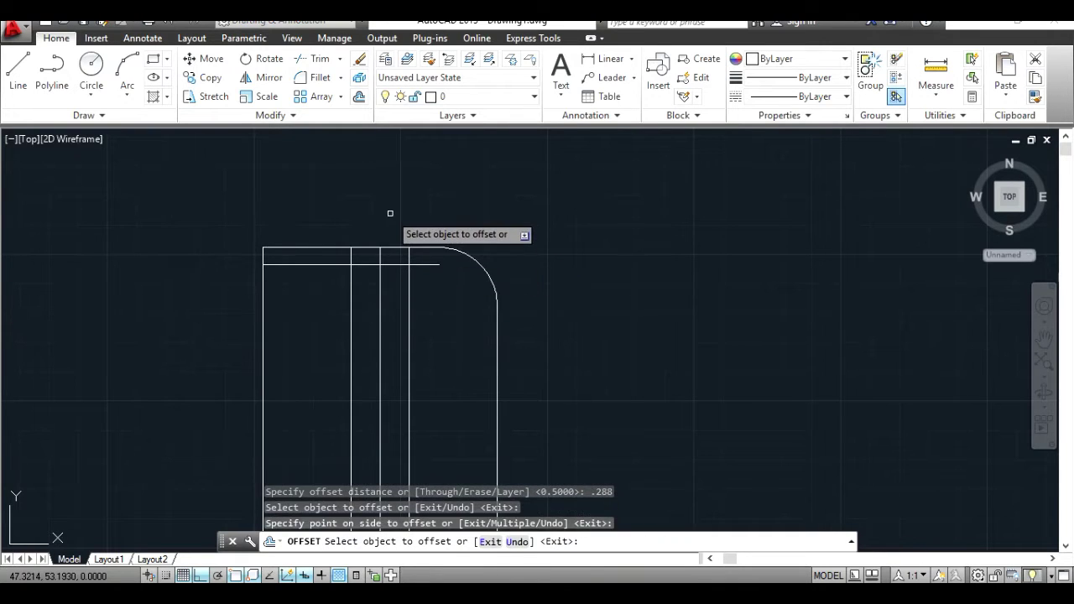
Trim the top edge between the inner lines and remove the middle line's stub.
key("ctrl+a")
left_click(312, 59)
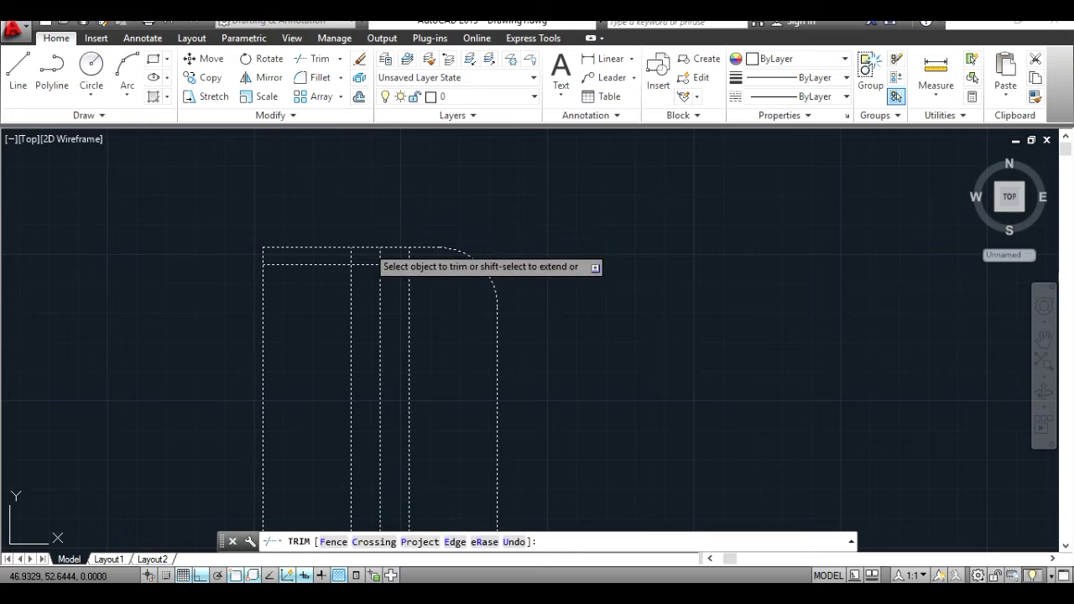
left_click(367, 245)
left_click(391, 246)
left_click(380, 254)
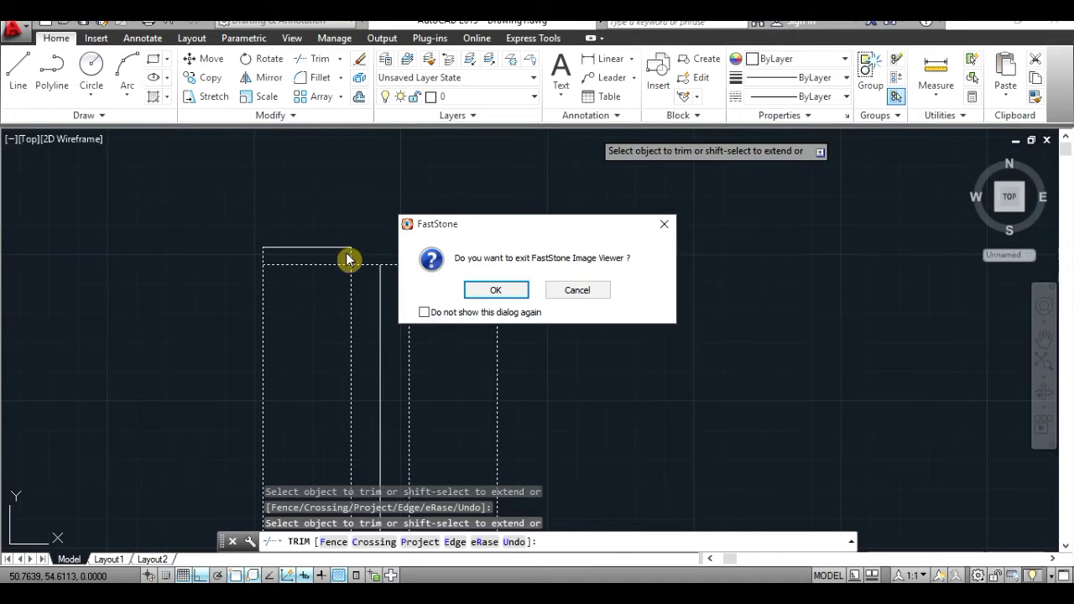
left_click(573, 290)
key("Escape")
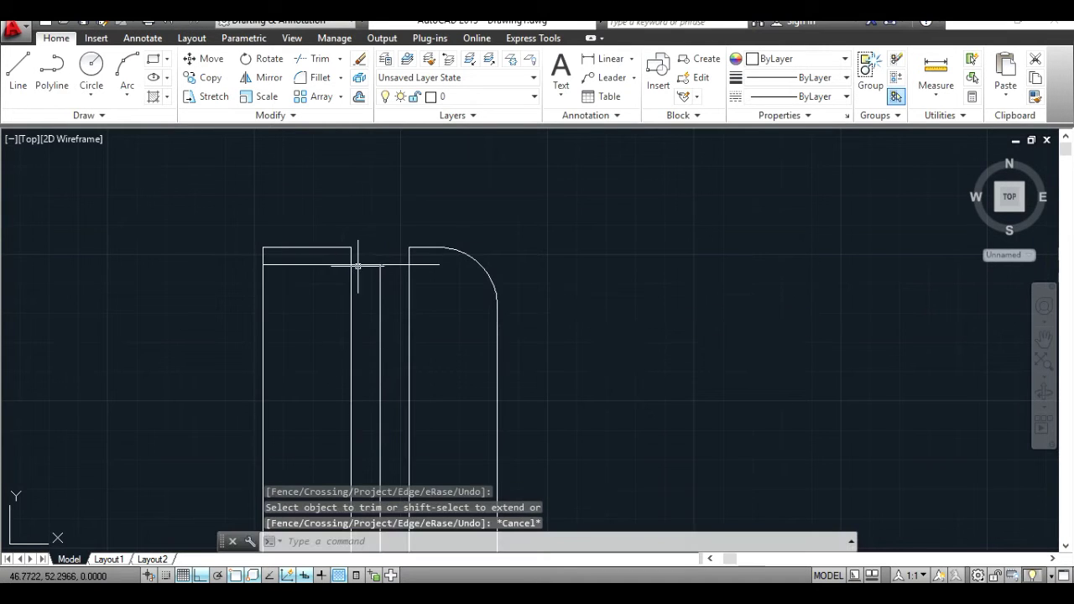
key("Delete")
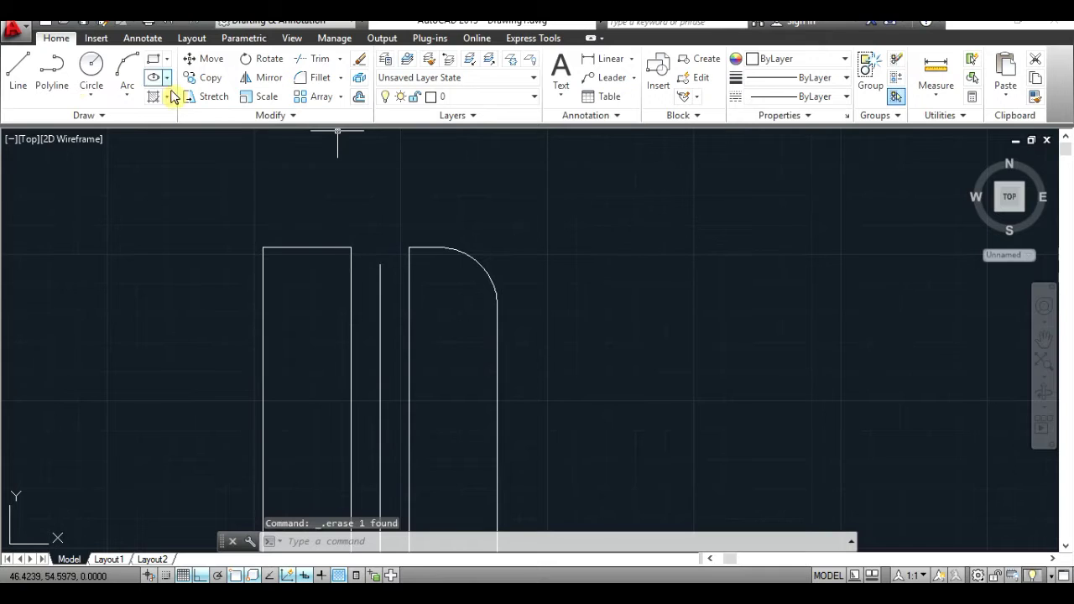
Restore the offset line and trim its outer ends to span only the inner lines.
left_click(19, 72)
left_click(380, 264)
key("Escape")
key("ctrl+z")
key("ctrl+z")
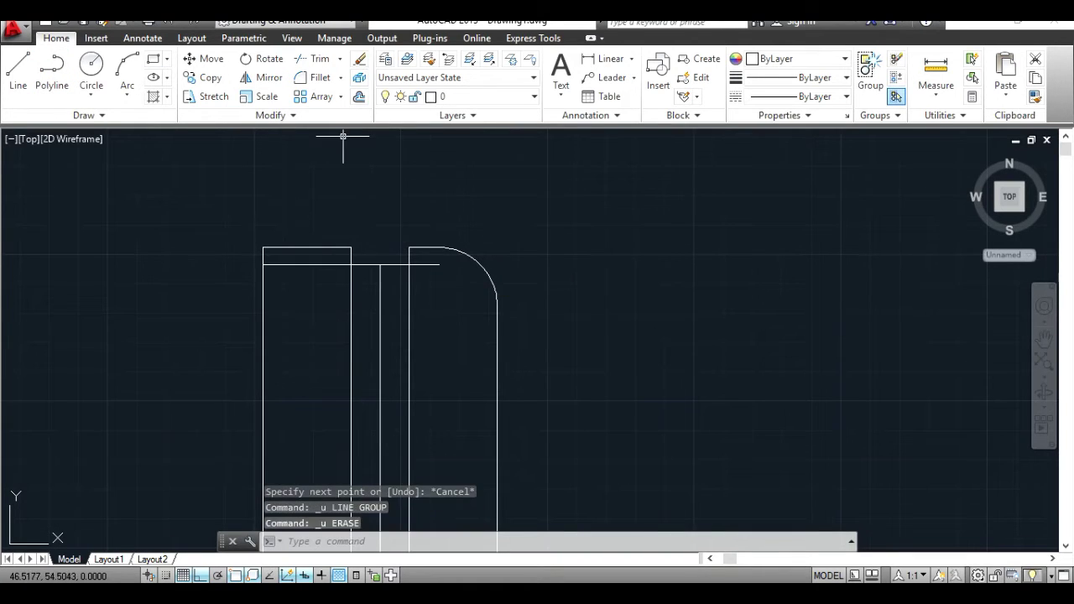
key("ctrl+a")
left_click(313, 58)
left_click(336, 264)
left_click(428, 264)
key("Escape")
key("alt+Tab")
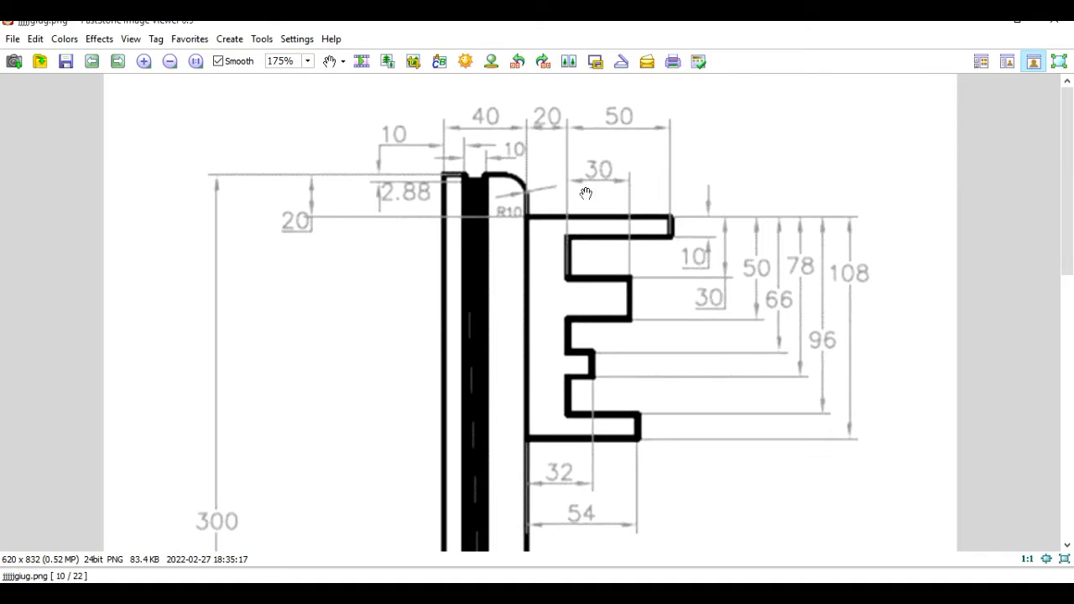
left_click(754, 19)
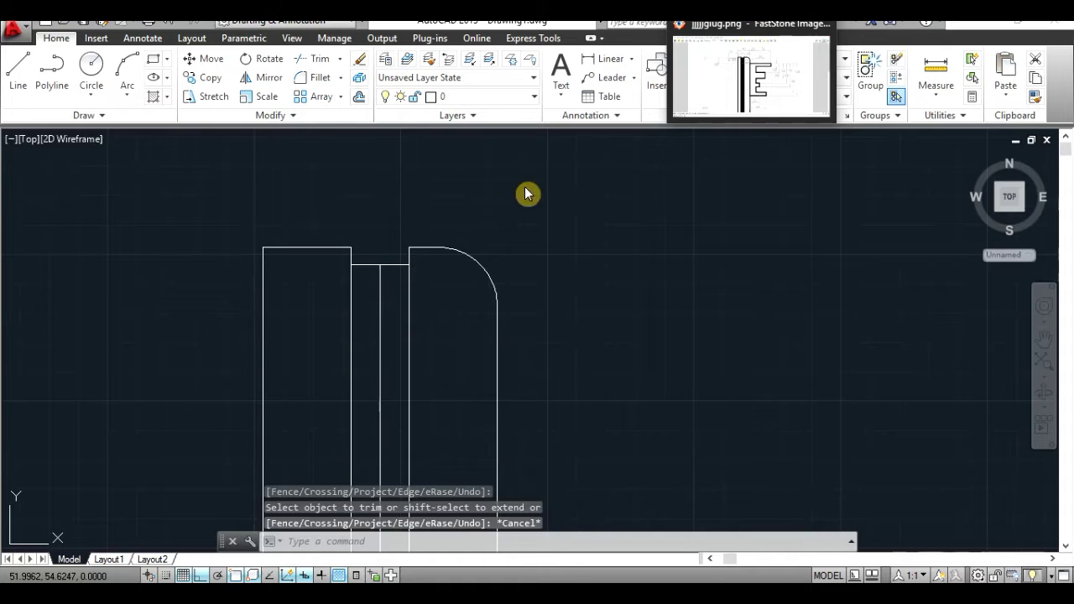
Offset the left box's top edge 2 units downward.
left_click(360, 97)
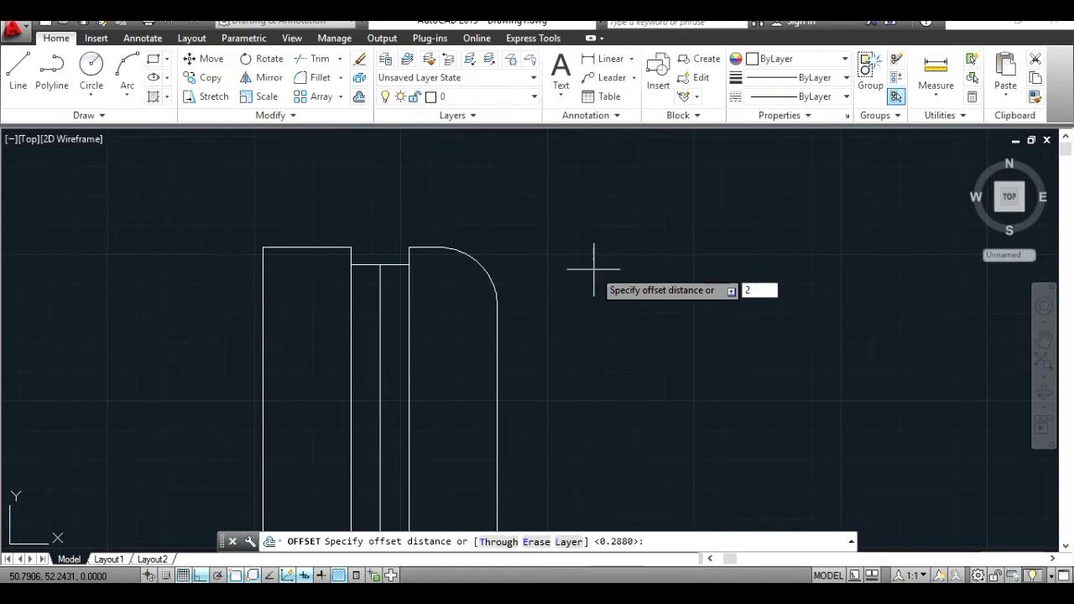
key("Return")
left_click(346, 248)
left_click(330, 344)
key("Return")
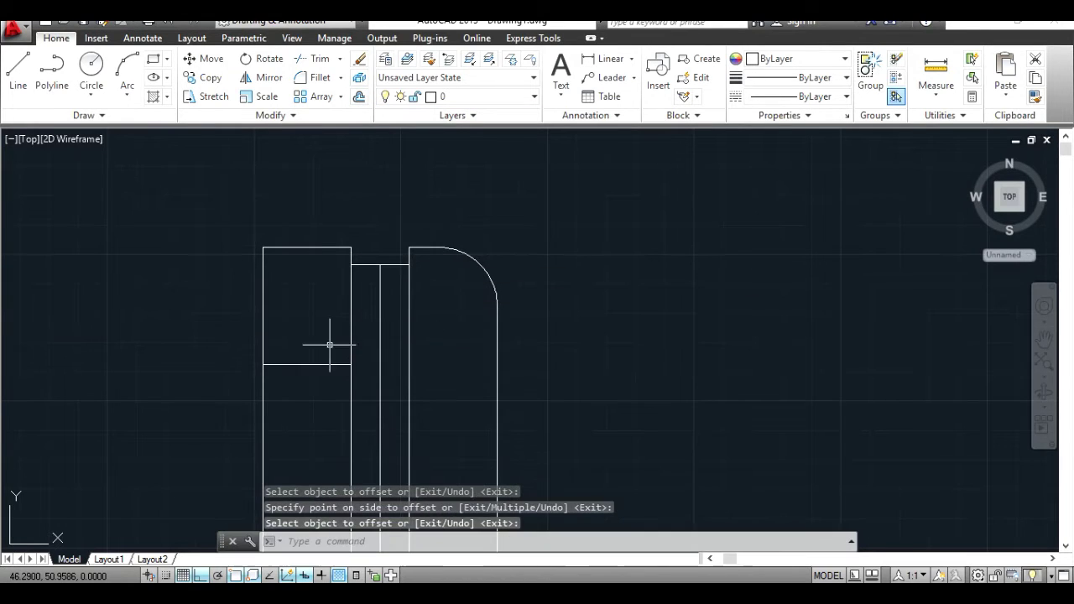
Draw a line from the offset line's left end to the bow's arc endpoint.
left_click(17, 69)
left_click(754, 18)
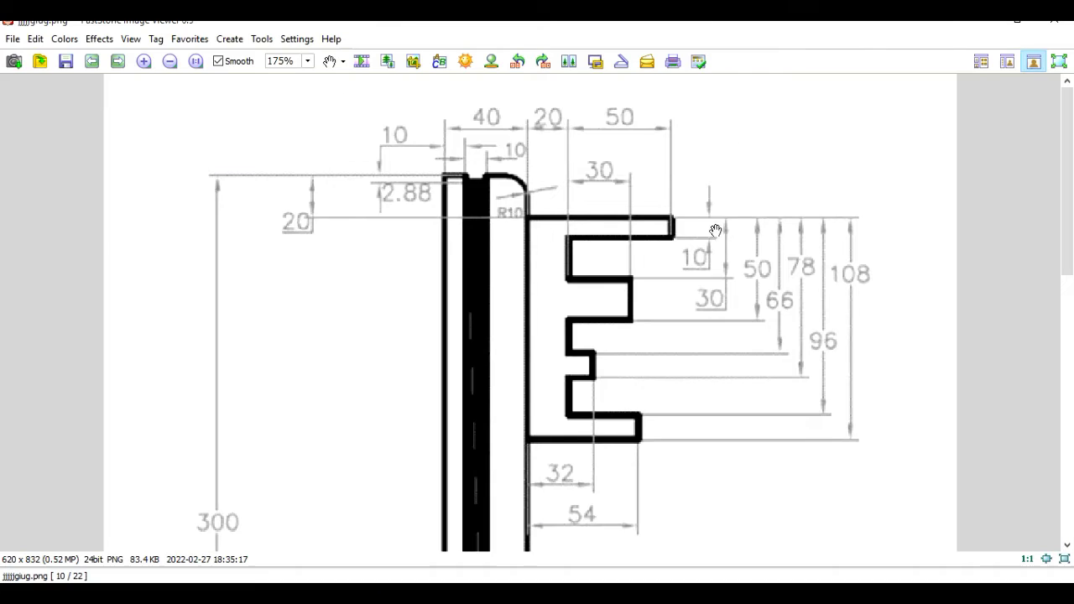
key("alt+Tab")
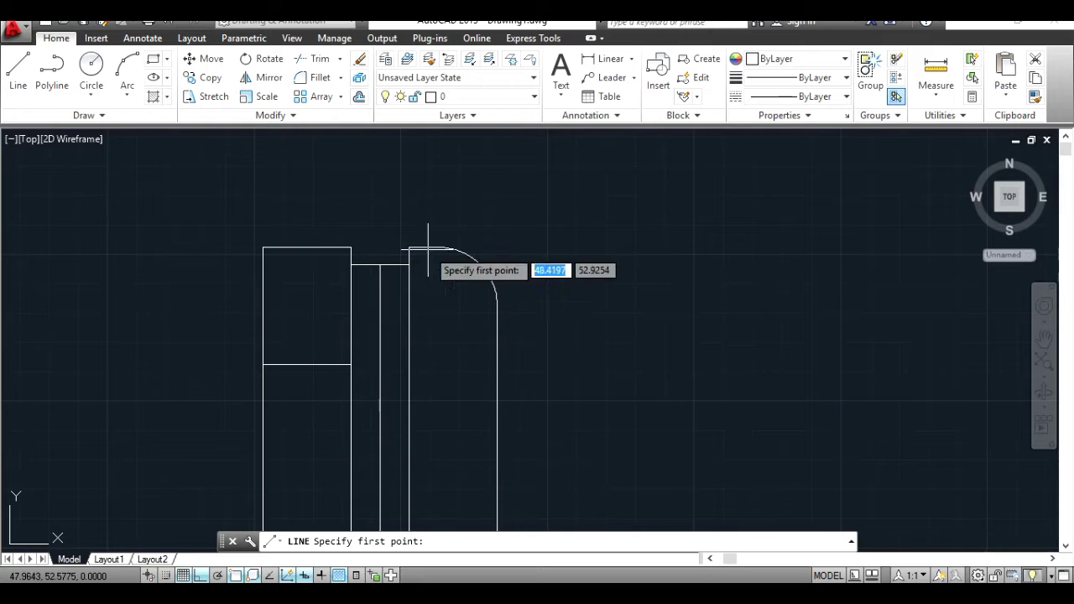
left_click(350, 365)
left_click(497, 365)
key("Return")
Draw a 7-unit horizontal line rightward from the bow's right edge.
left_click(18, 69)
left_click(498, 366)
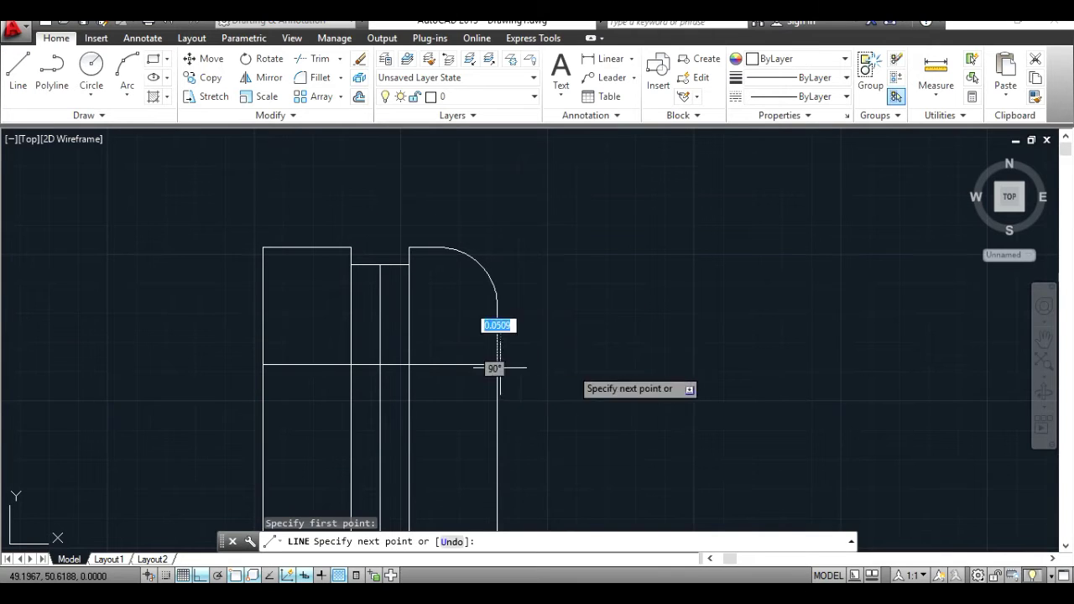
type(".7")
key("Return")
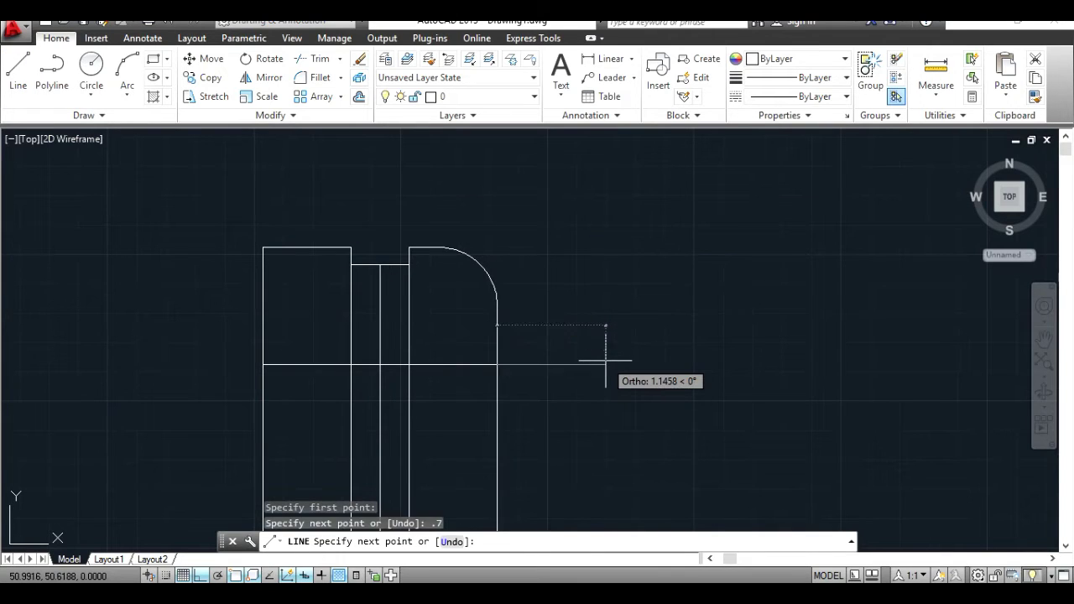
key("ctrl+z")
type("7")
key("Return")
key("Return")
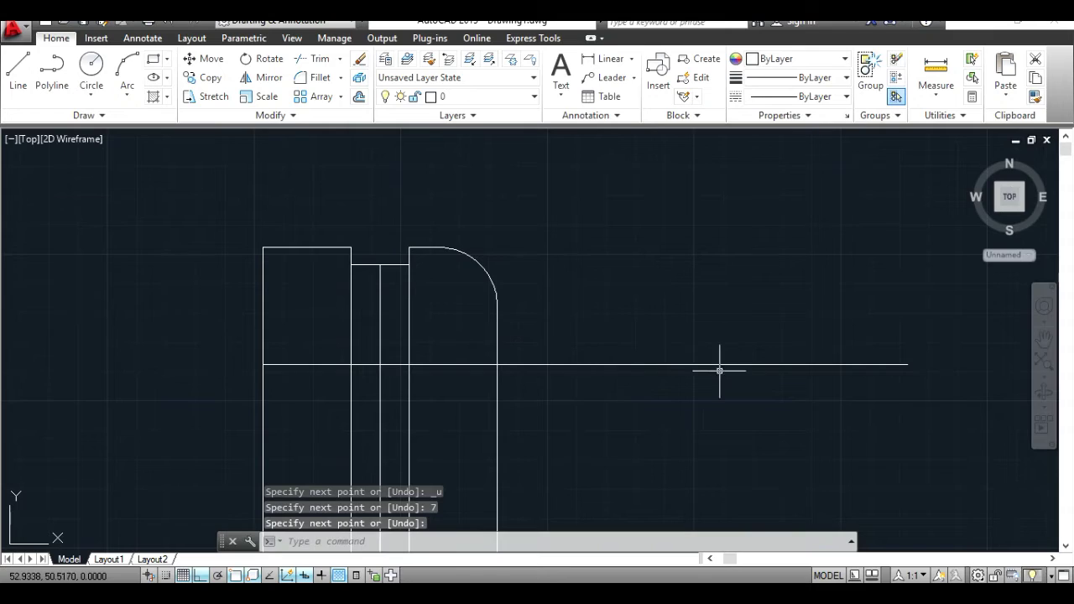
key("alt+Tab")
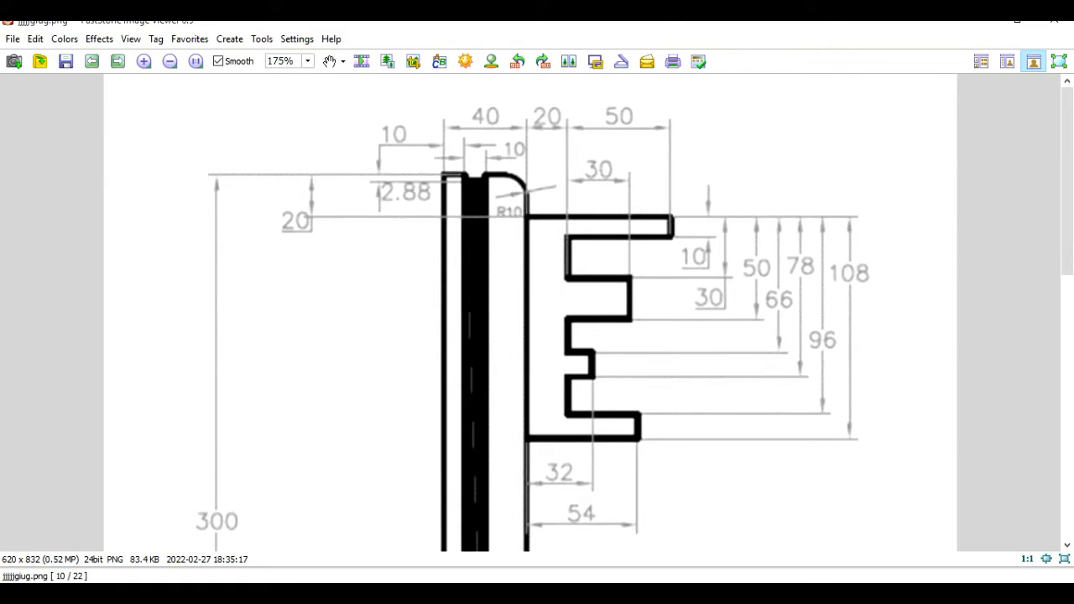
key("alt+Tab")
Delete the part of the line that crosses the shaft.
left_click(874, 339)
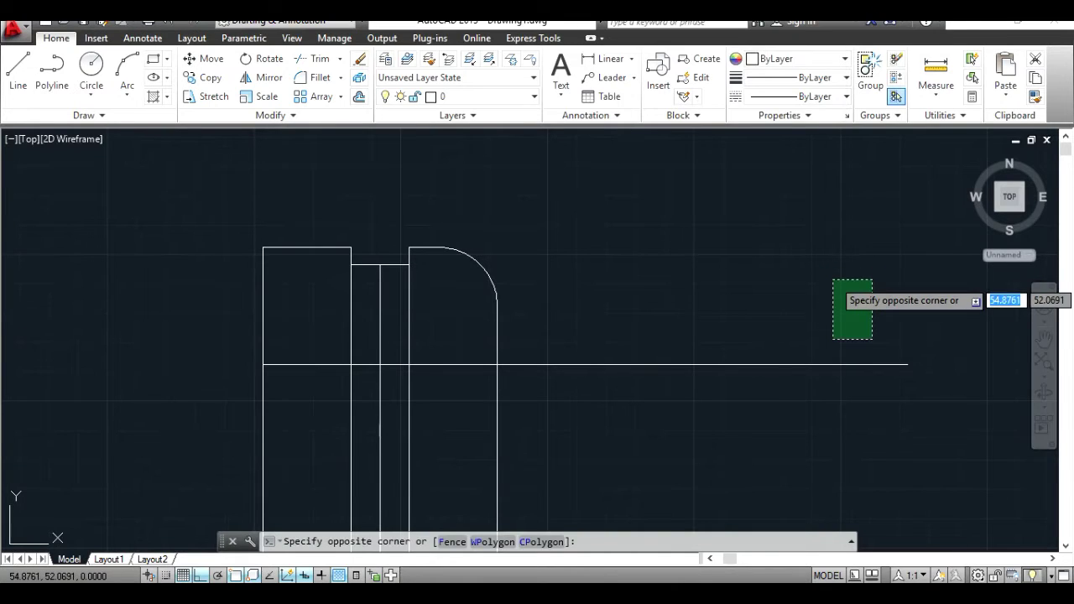
key("Escape")
left_click(1044, 338)
scroll(794, 235, "down", 5)
left_click_drag(830, 379, 740, 271)
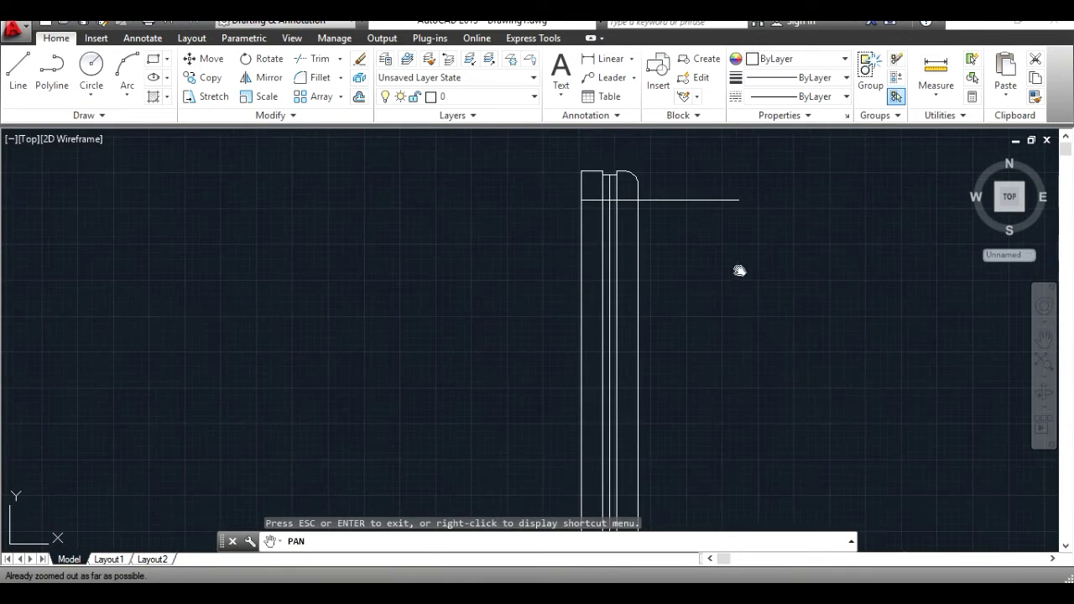
scroll(727, 291, "down", 3)
left_click_drag(711, 235, 688, 299)
scroll(689, 299, "up", 6)
left_click_drag(594, 233, 613, 336)
key("Escape")
key("ctrl+a")
left_click(317, 58)
key("Escape")
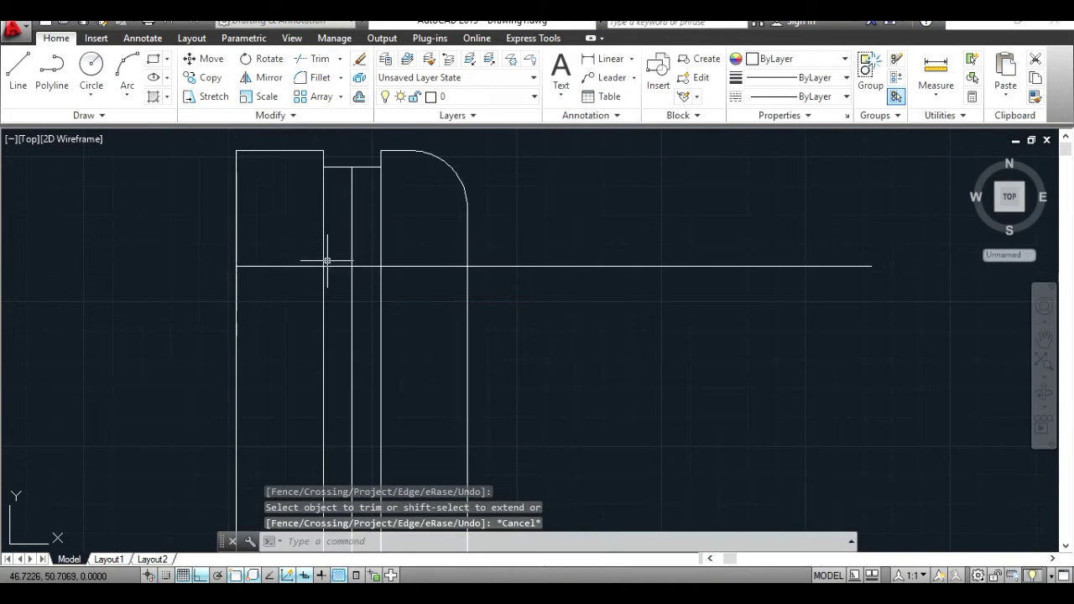
left_click(298, 267)
key("Delete")
left_click(422, 266)
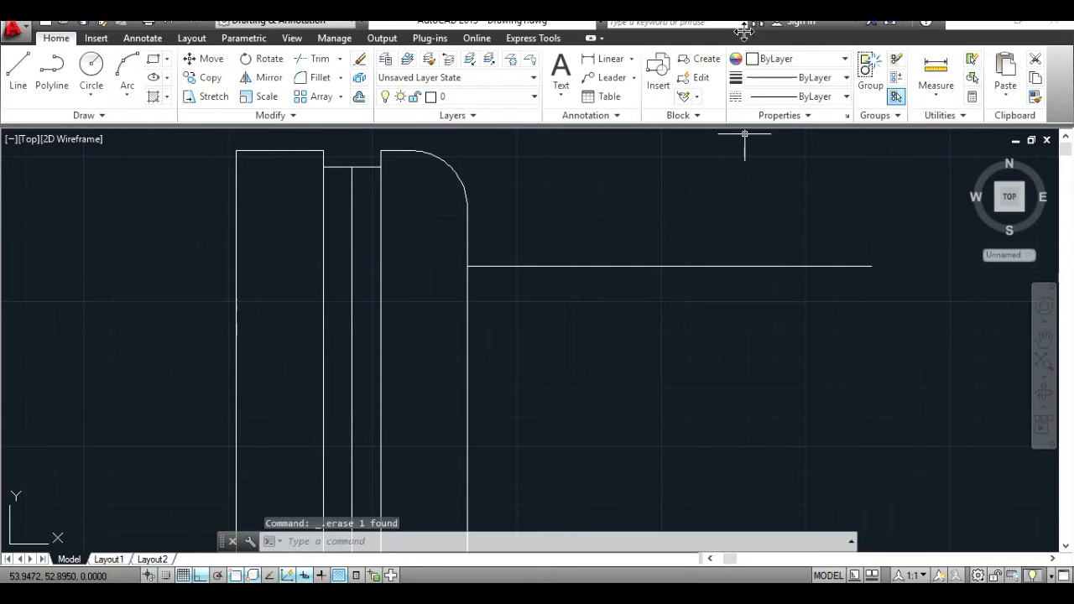
Offset the bit's top line 1 unit downward.
key("alt+Tab")
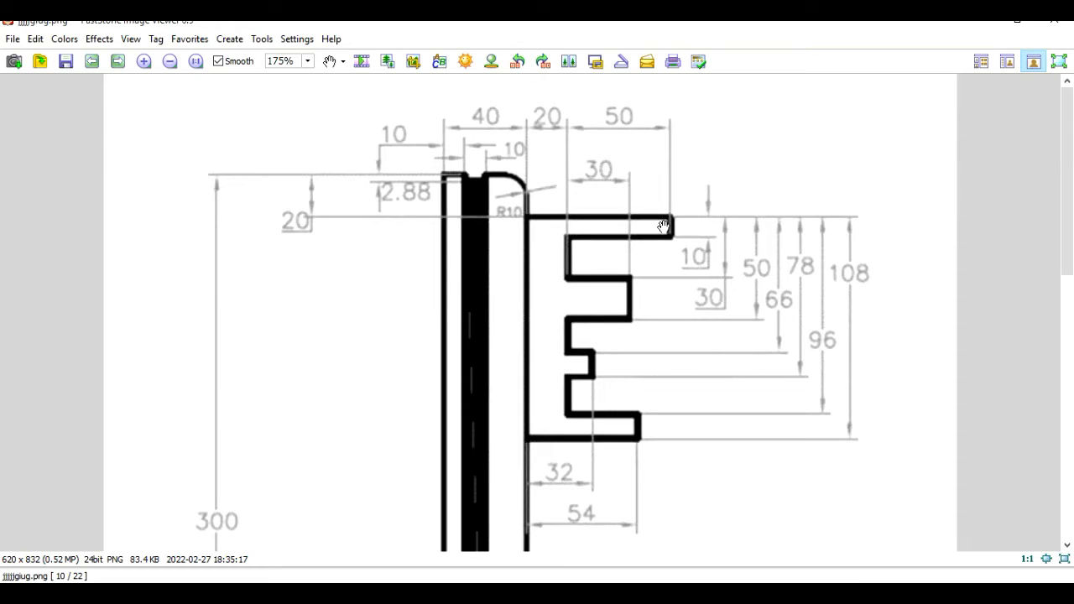
key("alt+Tab")
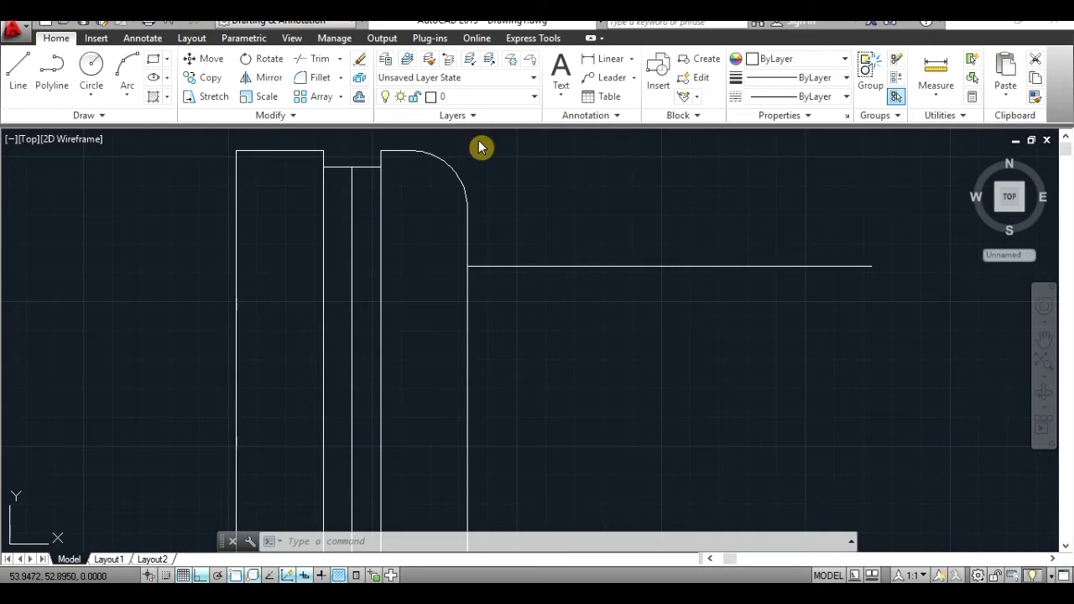
left_click(358, 97)
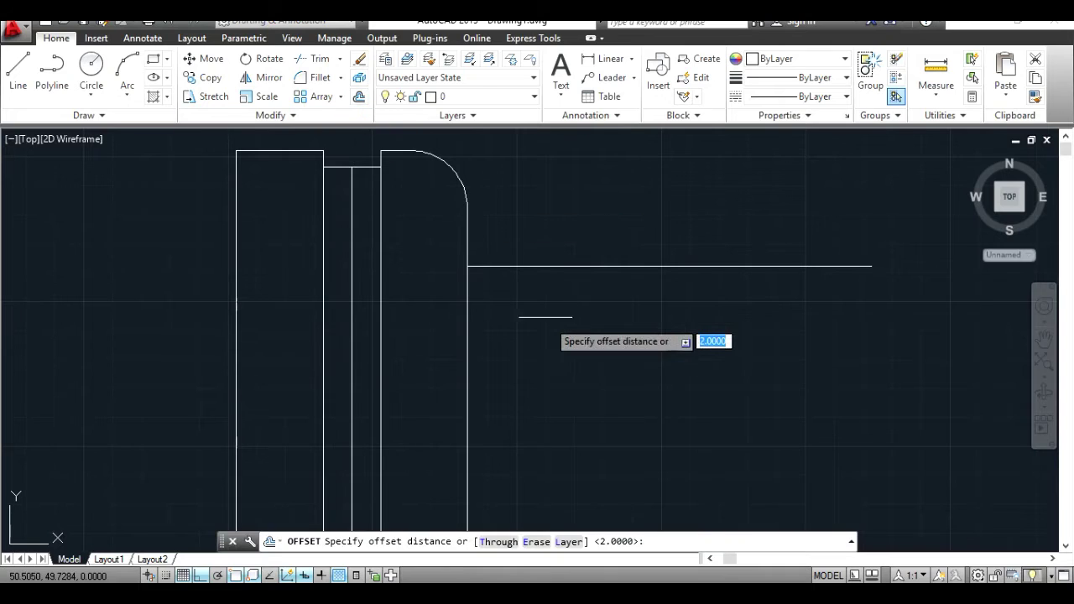
type("1")
key("Return")
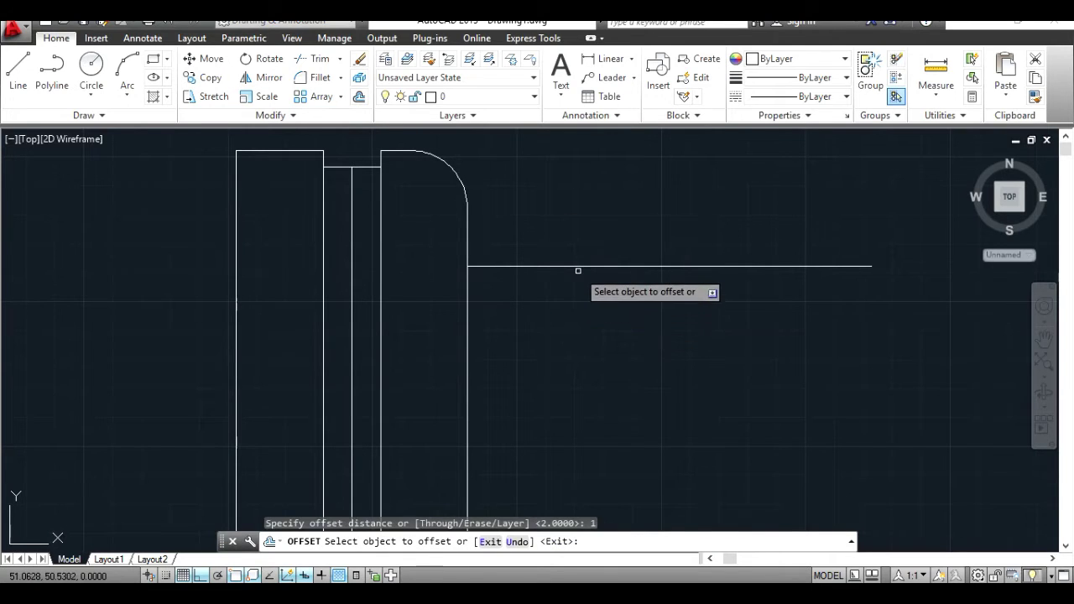
left_click(577, 267)
left_click(571, 290)
key("Return")
key("alt+Tab")
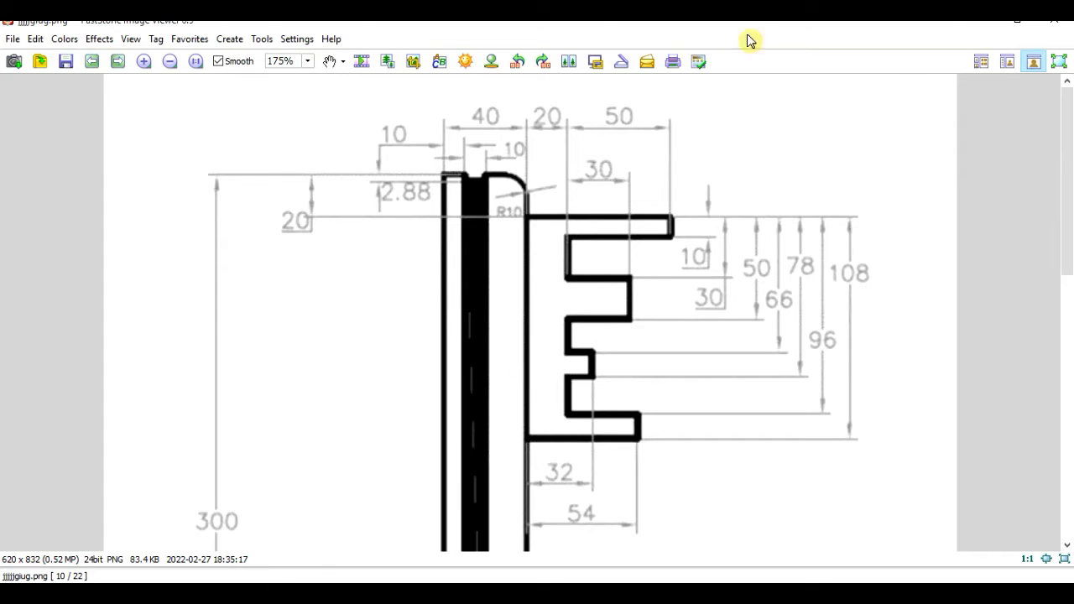
key("alt+Tab")
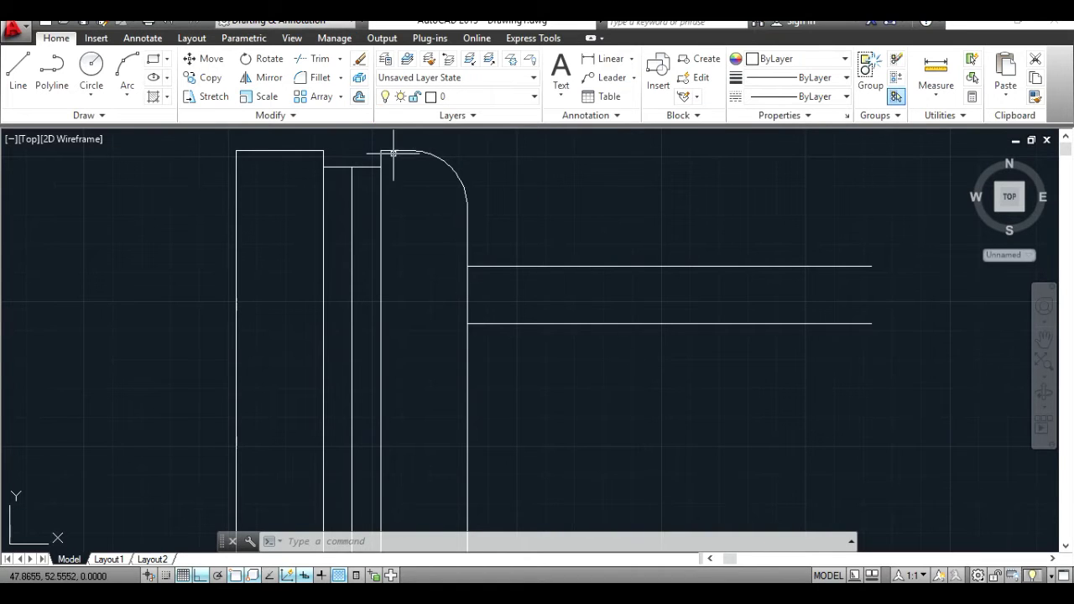
Offset the bit's top line 3 units downward.
type("o")
key("Return")
type("3")
key("Return")
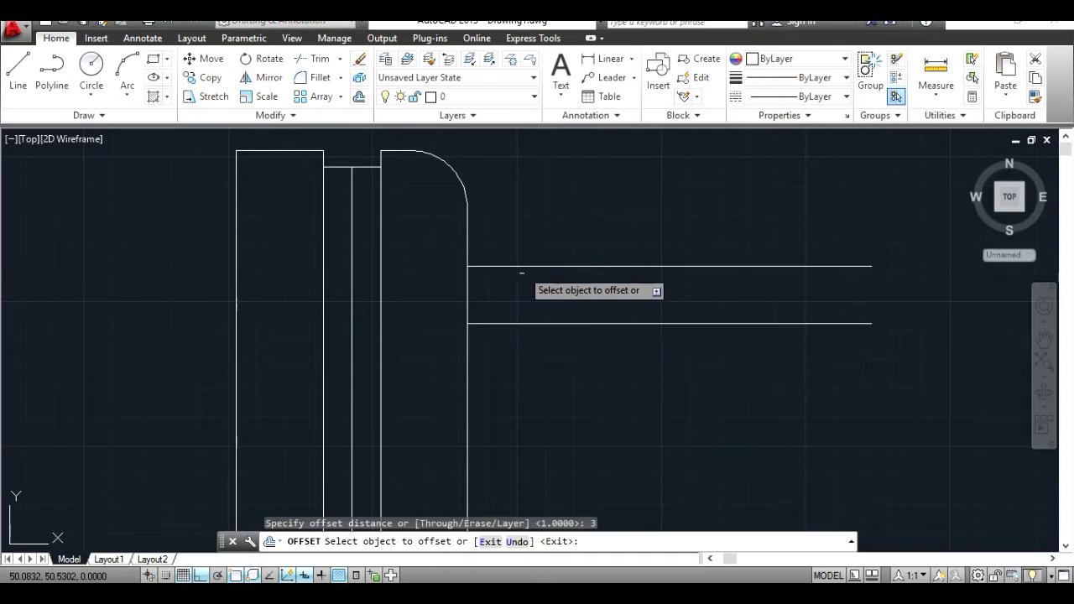
left_click(523, 266)
left_click(516, 413)
key("Return")
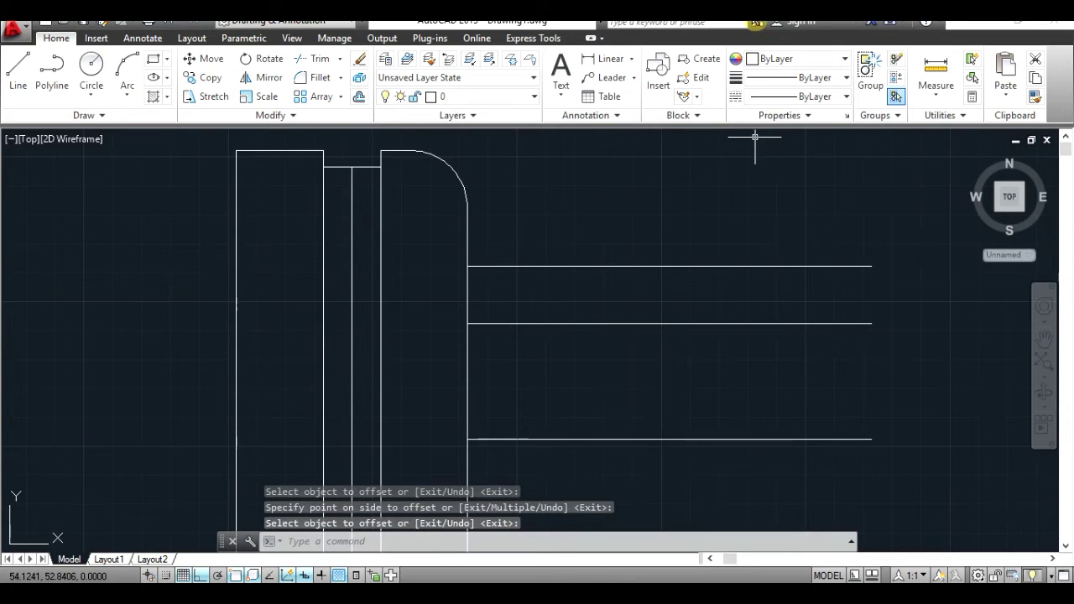
key("alt+Tab")
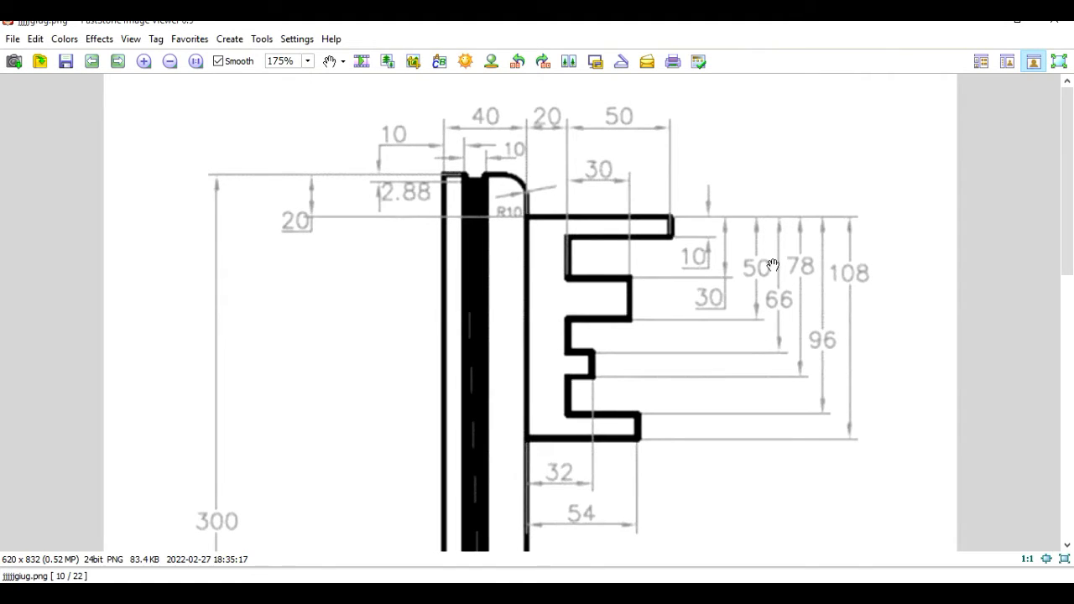
key("alt+Tab")
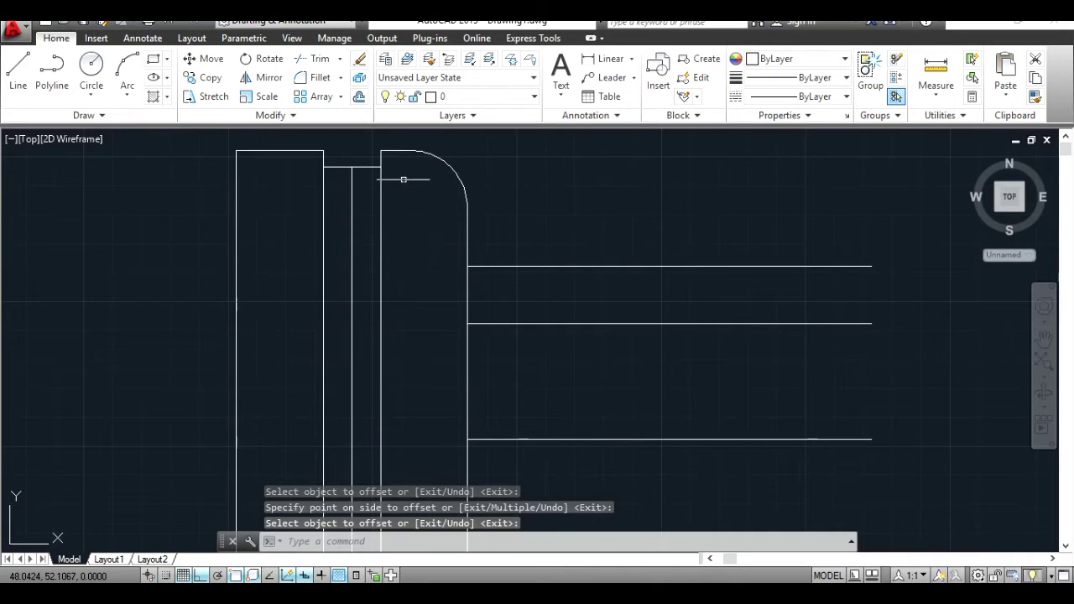
Offset the bit's top line 5 units downward.
left_click(359, 95)
type("4")
key("Return")
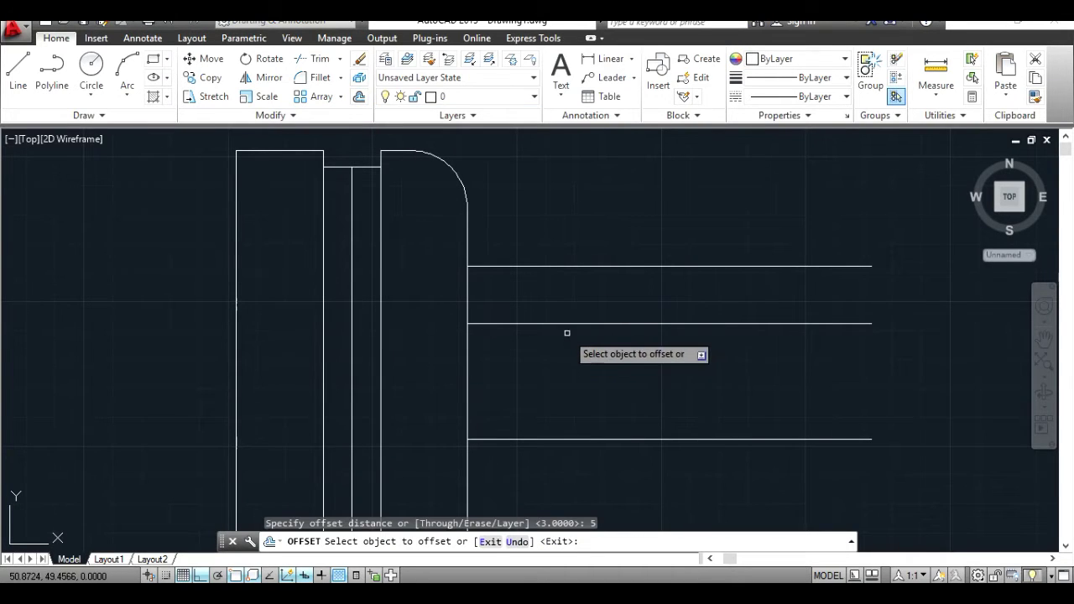
left_click(564, 266)
left_click(705, 478)
scroll(705, 478, "down", 1)
left_click(1044, 339)
left_click_drag(816, 443, 754, 325)
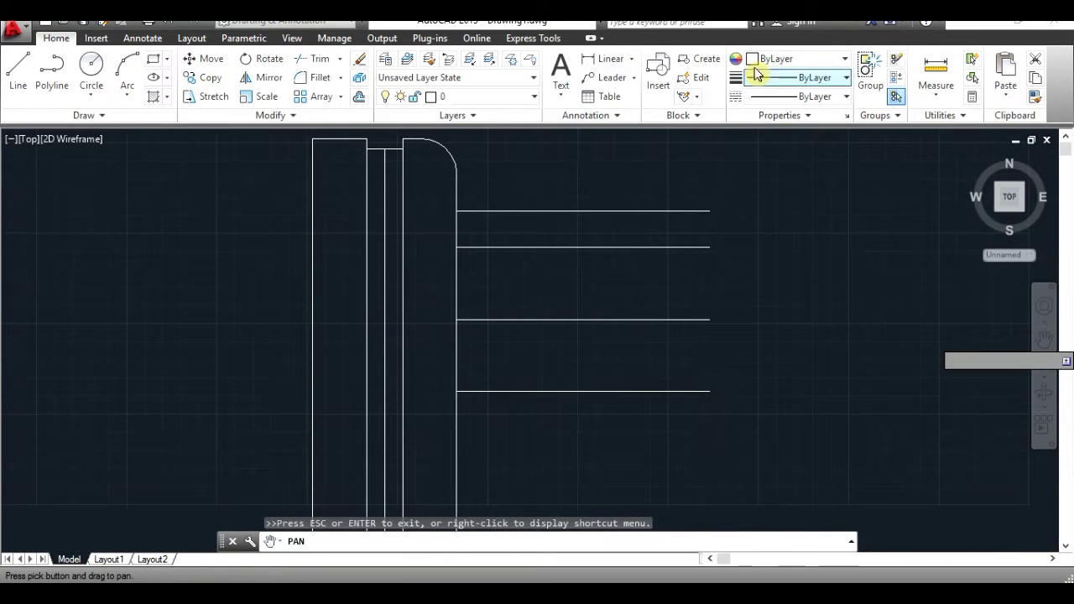
key("alt+Tab")
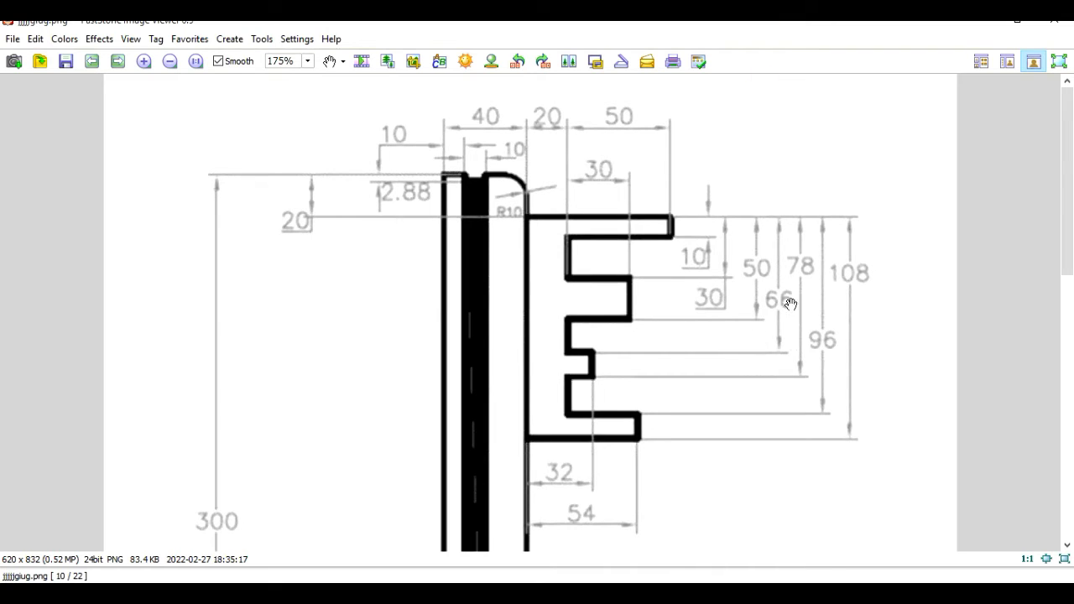
key("alt+Tab")
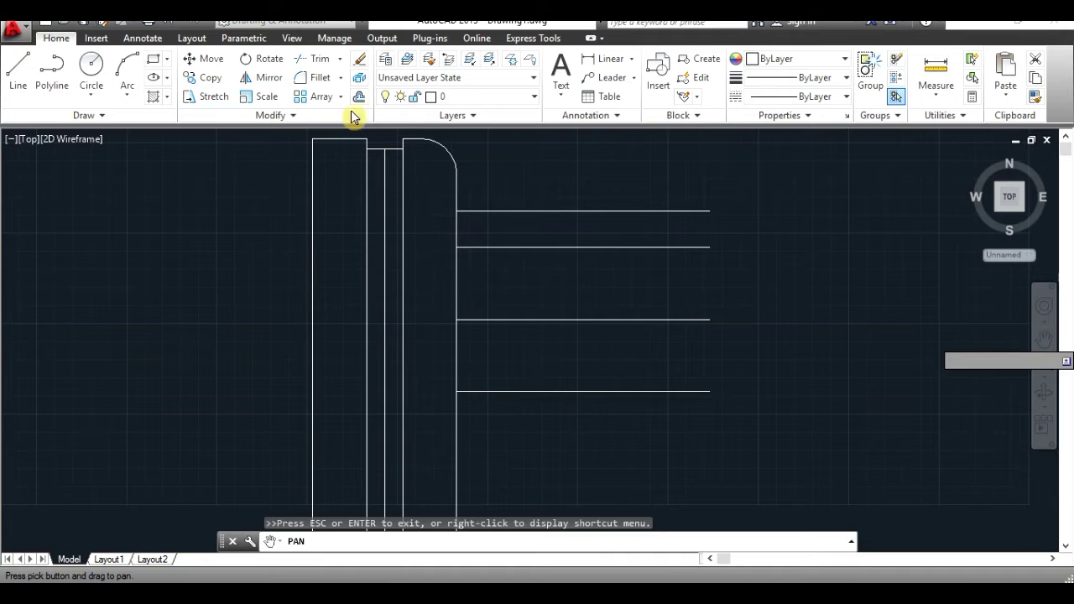
Offset the bit's top line 6.6 units downward.
left_click(359, 98)
type("6.6")
key("Return")
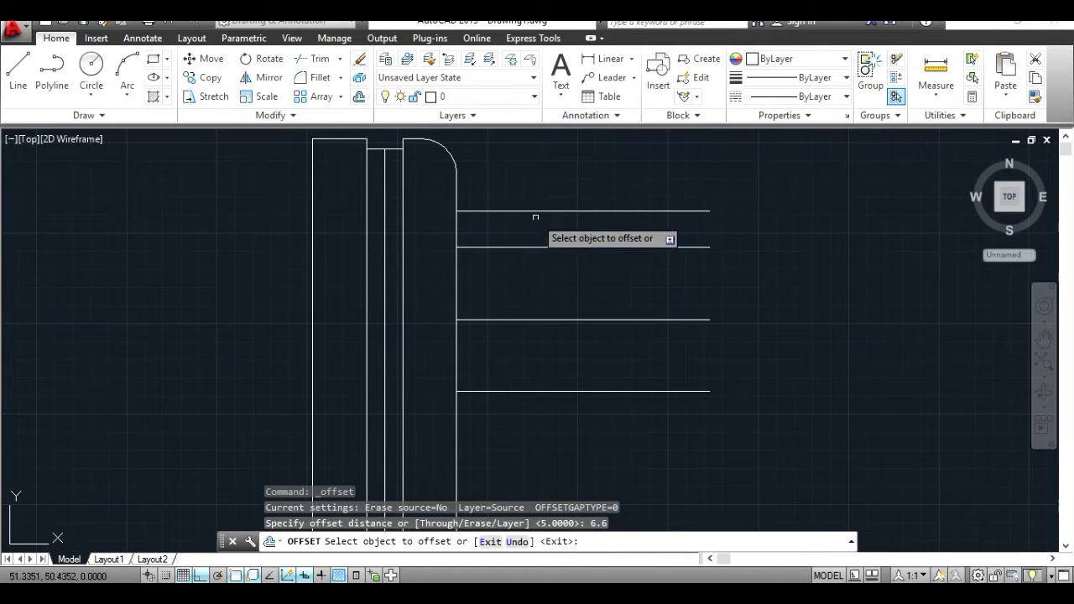
left_click(532, 211)
left_click(552, 443)
key("alt+Tab")
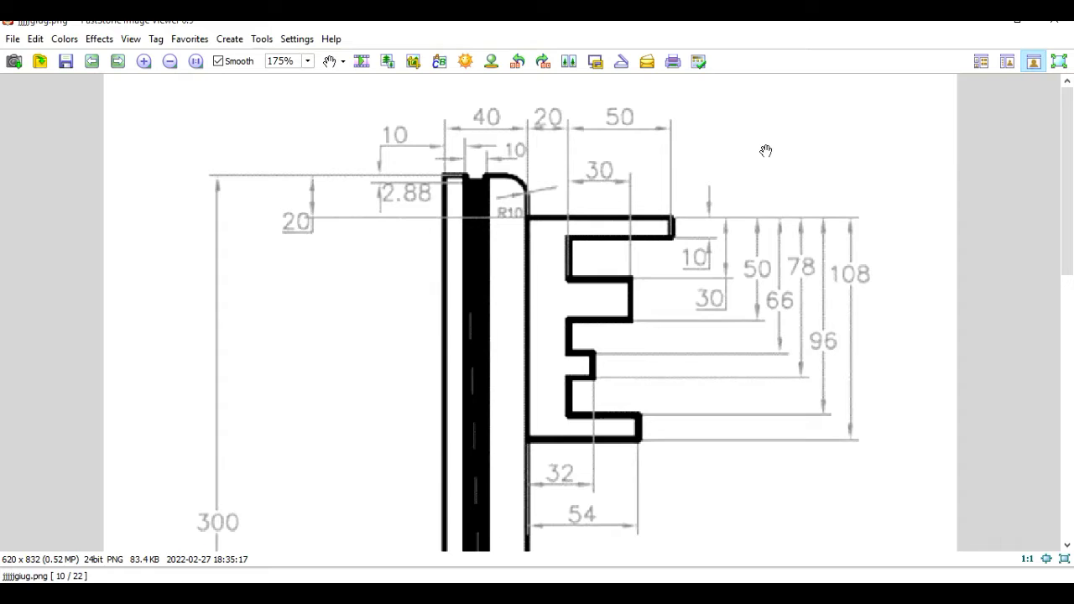
key("alt+Tab")
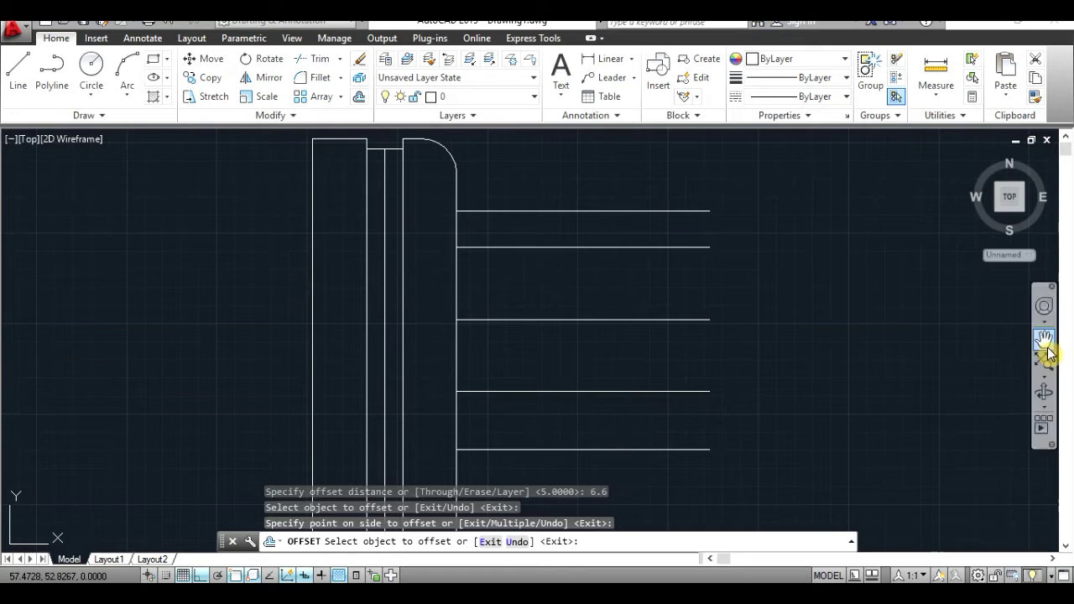
left_click(1044, 340)
left_click_drag(831, 379, 789, 341)
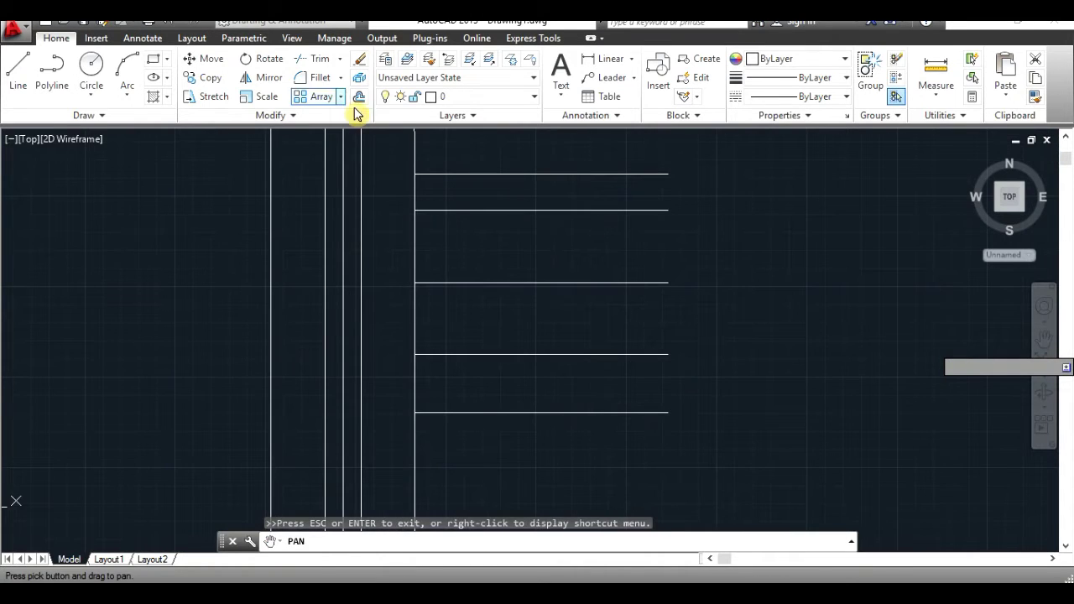
Offset the bit's top line 7.8 units downward.
left_click(359, 97)
key("Return")
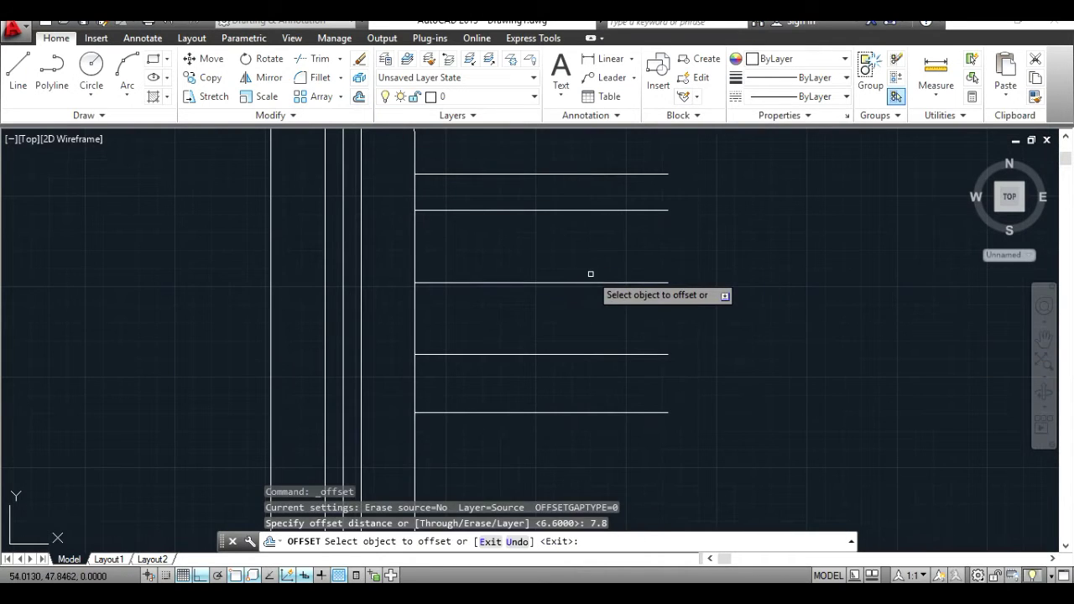
left_click(588, 412)
left_click(599, 443)
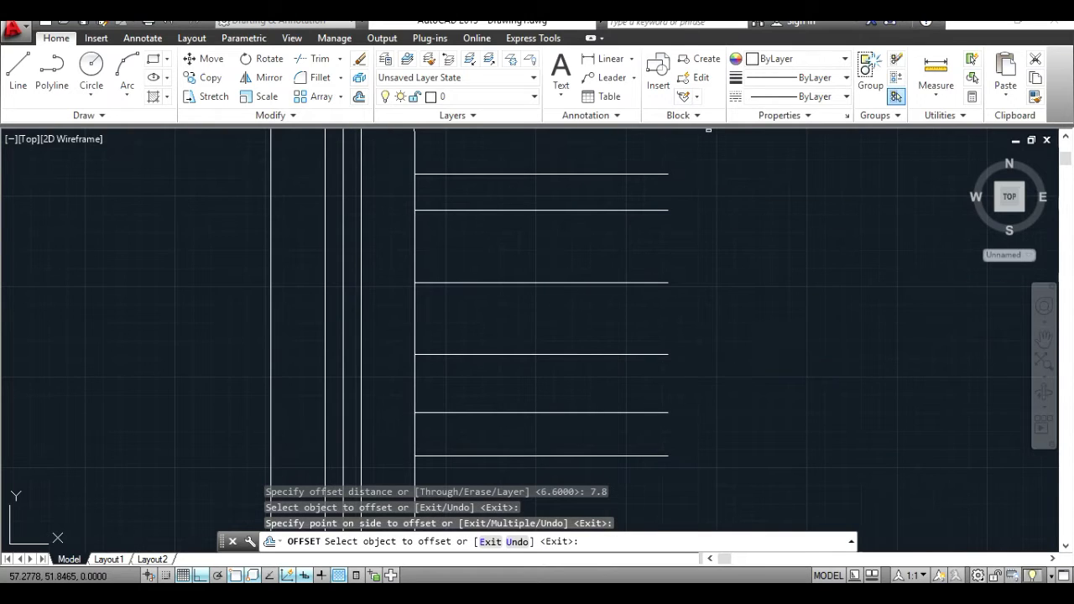
key("alt+Tab")
key("alt+Tab")
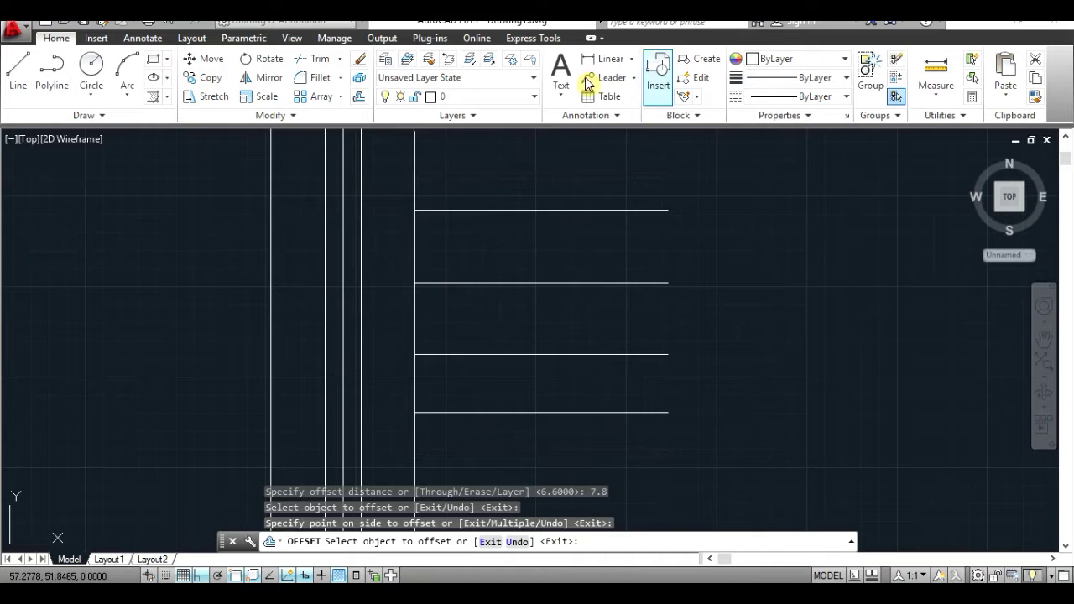
Offset the top horizontal line 9.6 units downward.
left_click(369, 97)
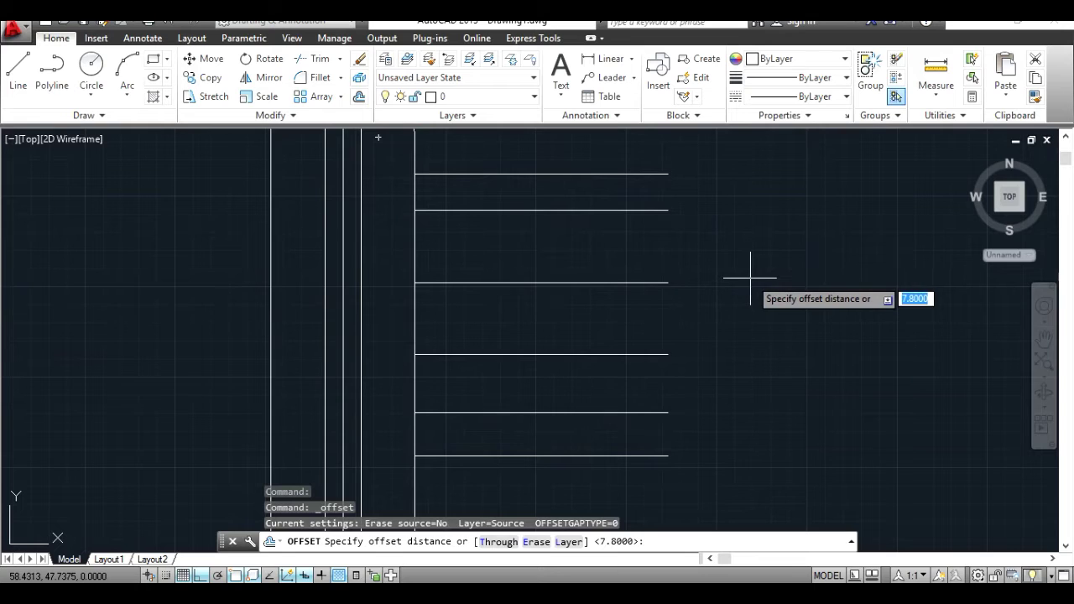
type("6")
key("Return")
left_click(644, 174)
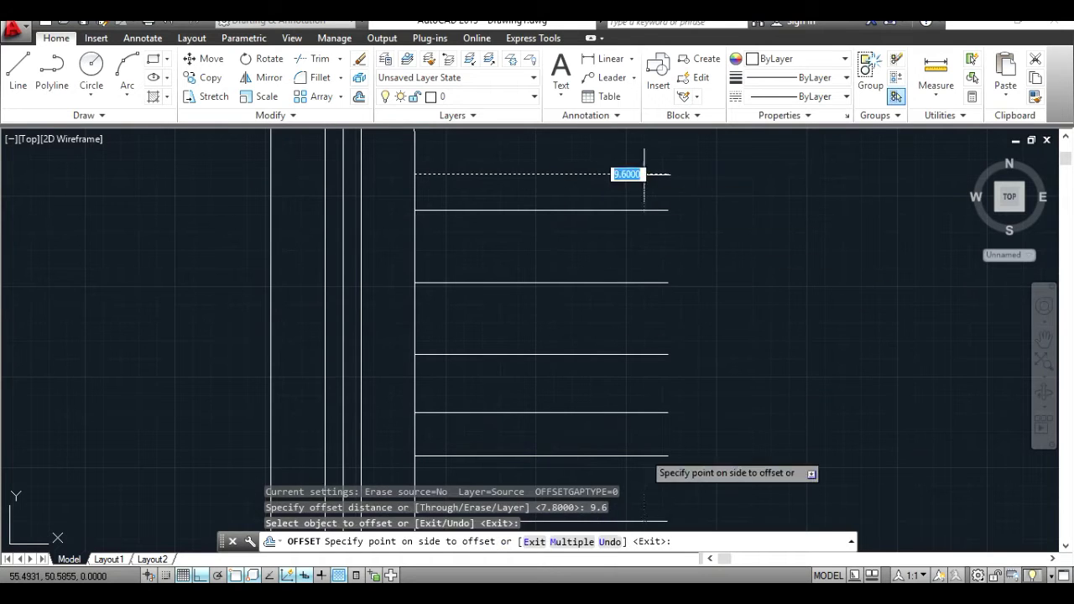
left_click(645, 509)
left_click(1044, 339)
scroll(878, 353, "down", 2)
scroll(851, 341, "down", 1)
key("alt+Tab")
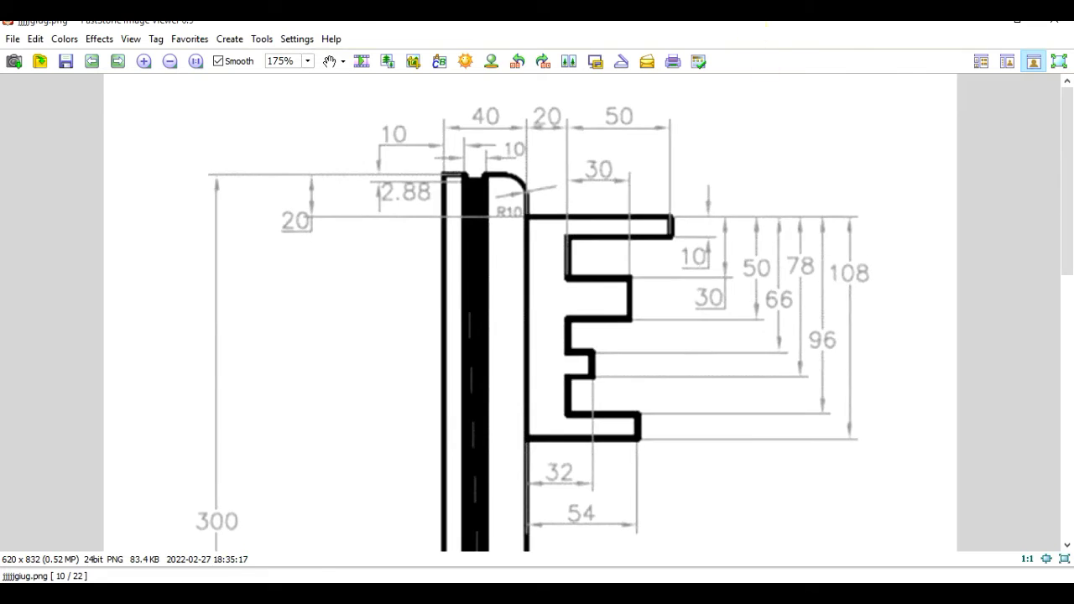
key("alt+Tab")
Offset the top horizontal line 10.8 units downward.
left_click(360, 96)
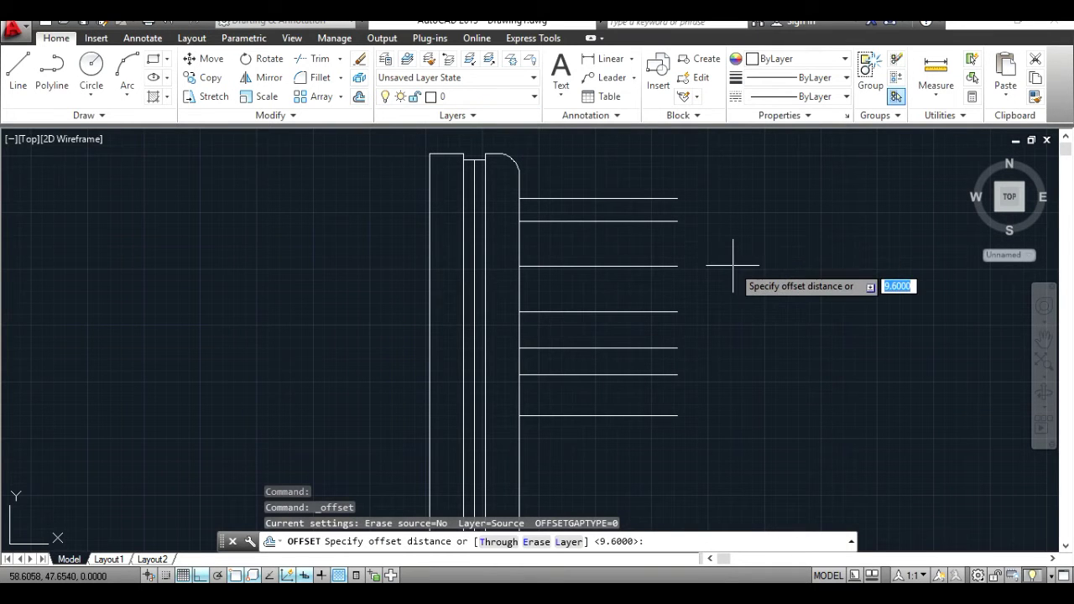
type("8")
key("Return")
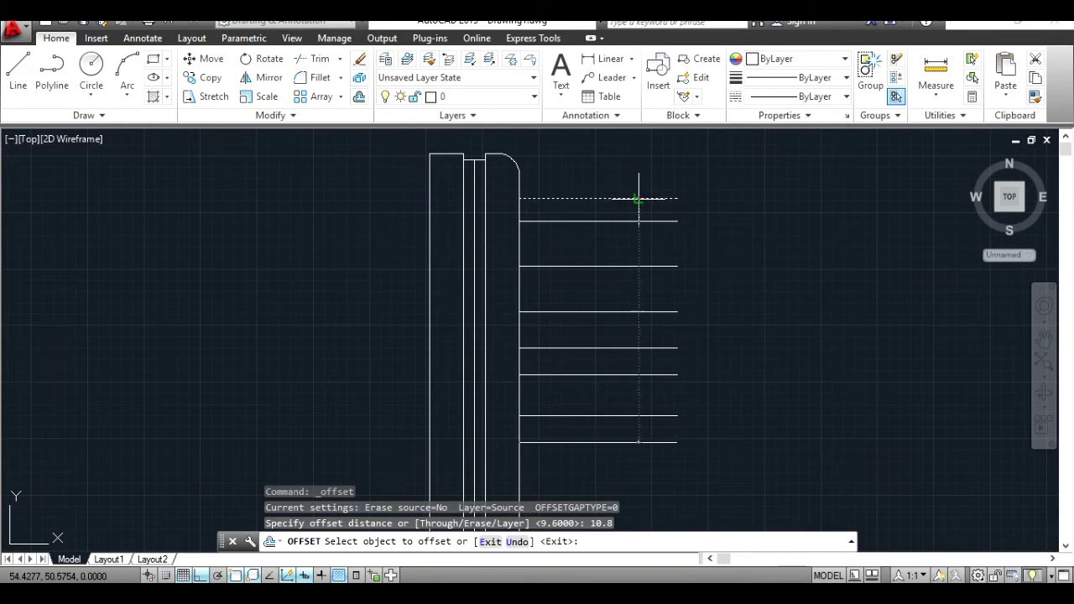
left_click(639, 416)
left_click(639, 444)
key("Return")
key("alt+Tab")
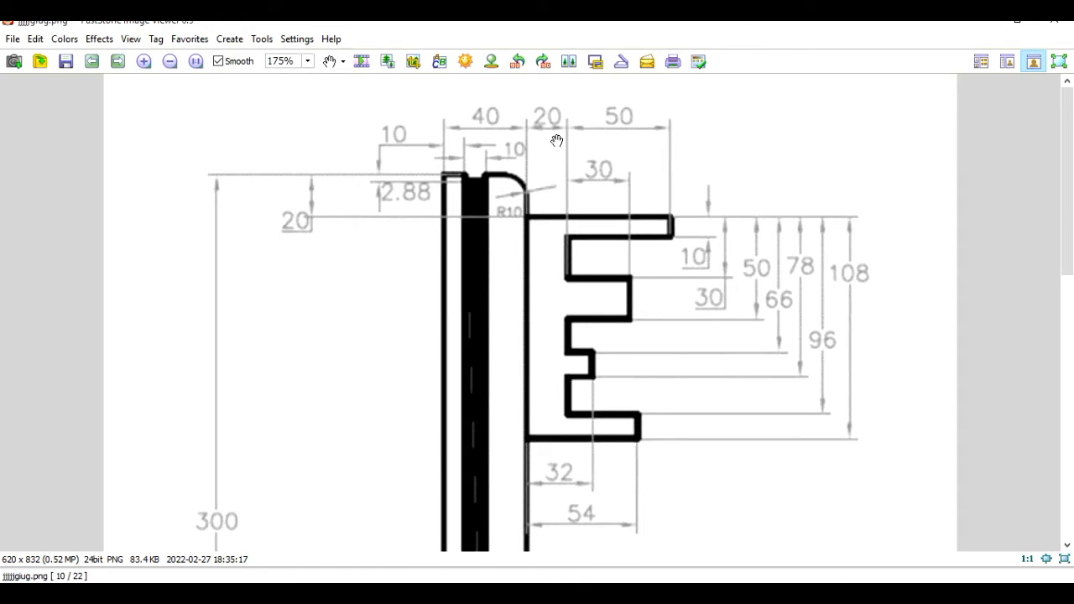
key("alt+Tab")
left_click(576, 285)
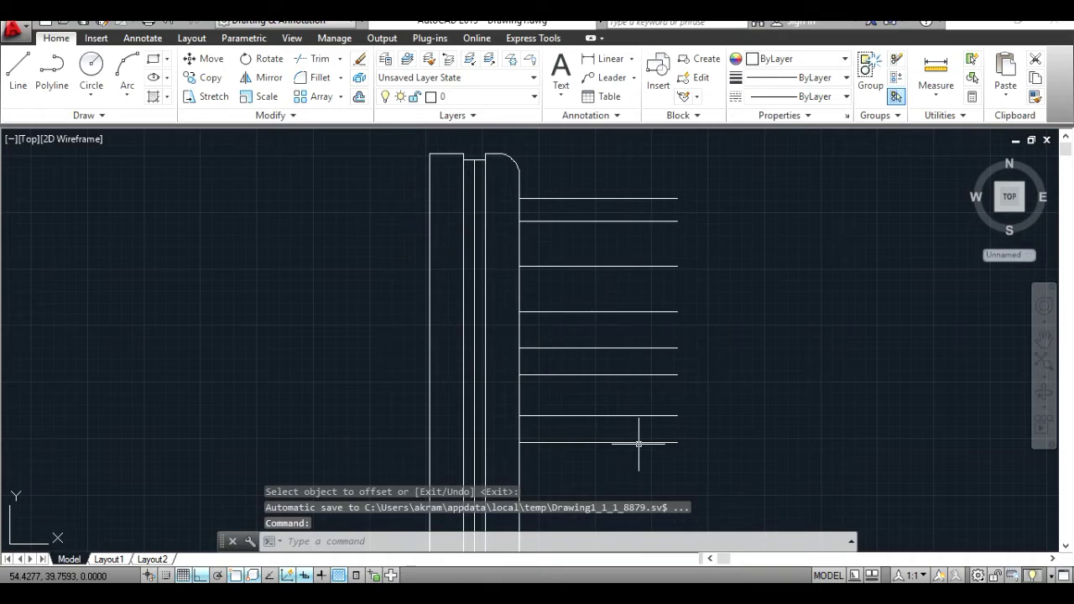
Offset the shaft's right edge 2 units to the right.
left_click(359, 96)
type("2")
key("Return")
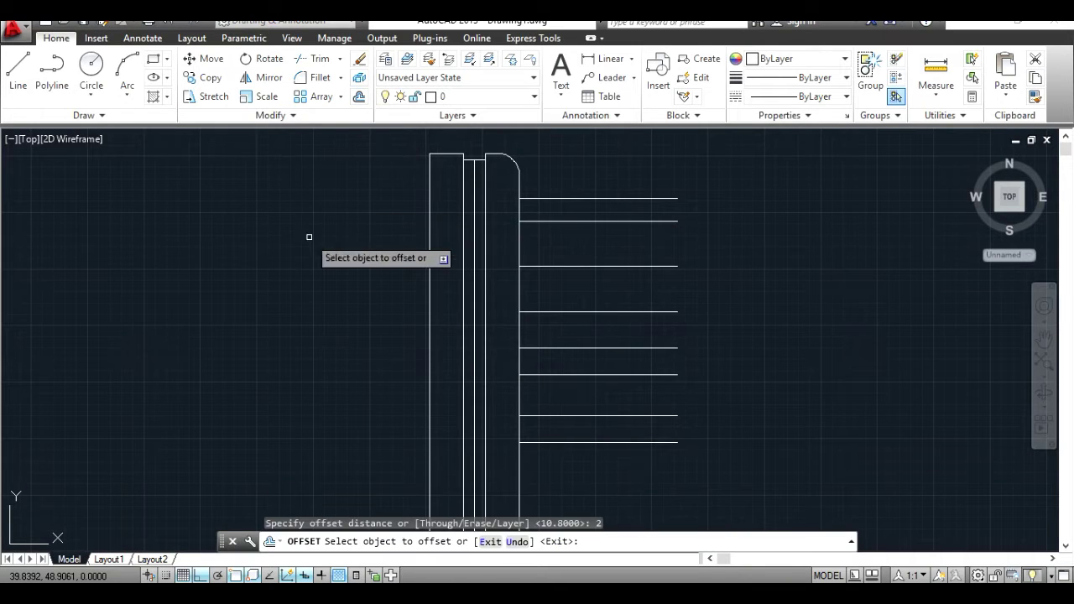
left_click(517, 296)
left_click(550, 302)
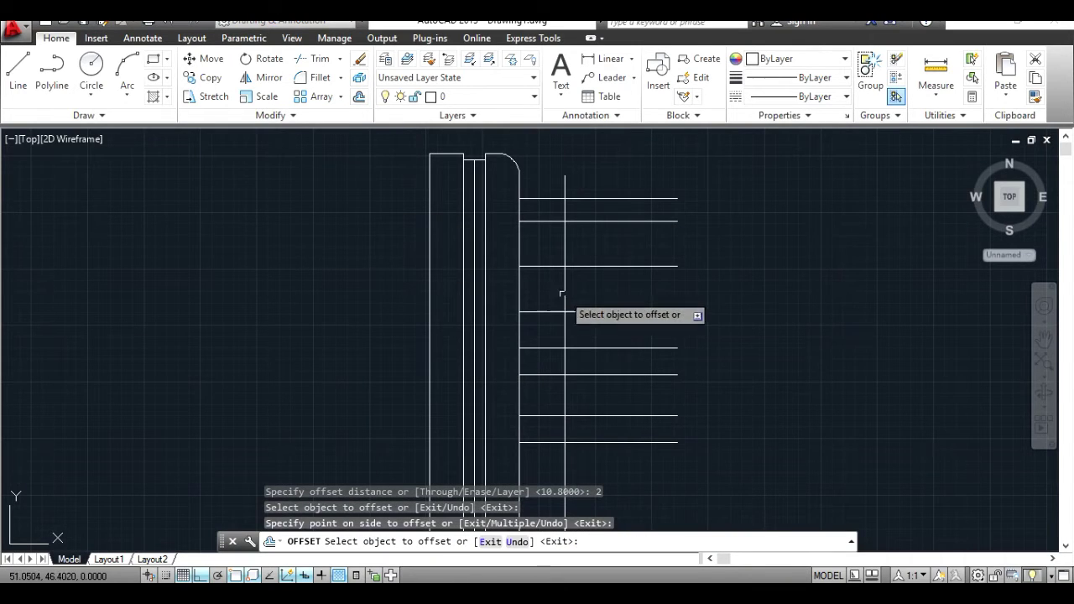
key("alt+Tab")
key("alt+Tab")
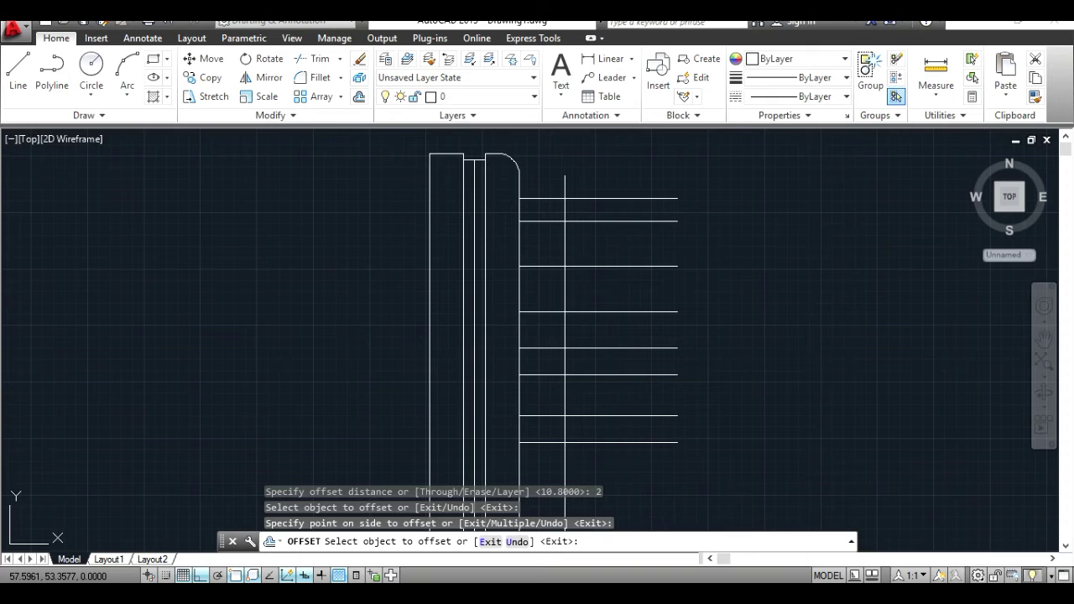
key("Escape")
Trim the stub and vertical piece at the first notch against the new vertical.
key("ctrl+a")
left_click(319, 58)
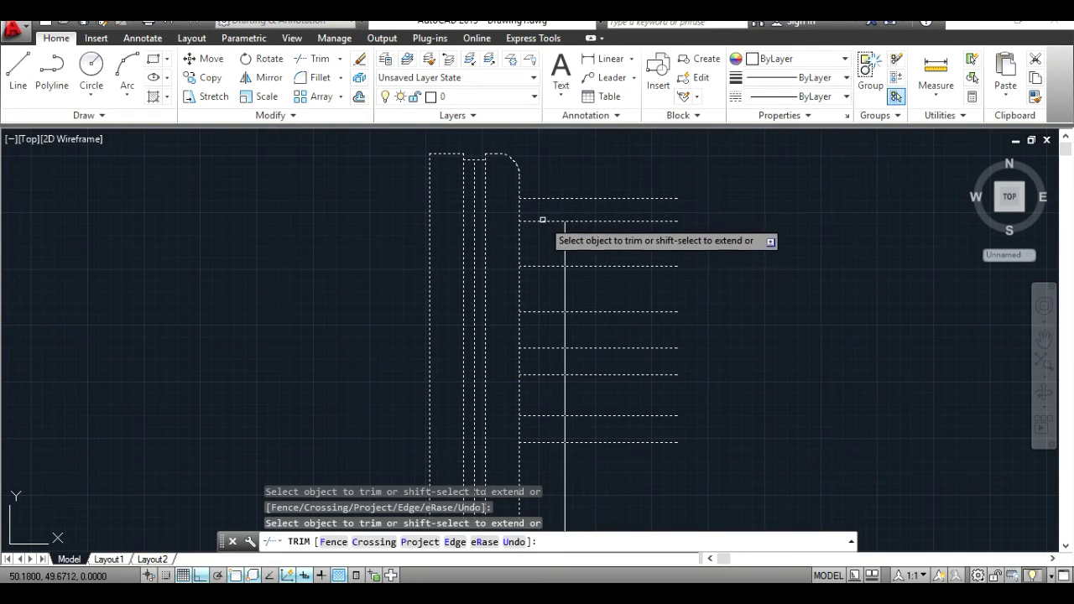
left_click(757, 20)
key("alt+Tab")
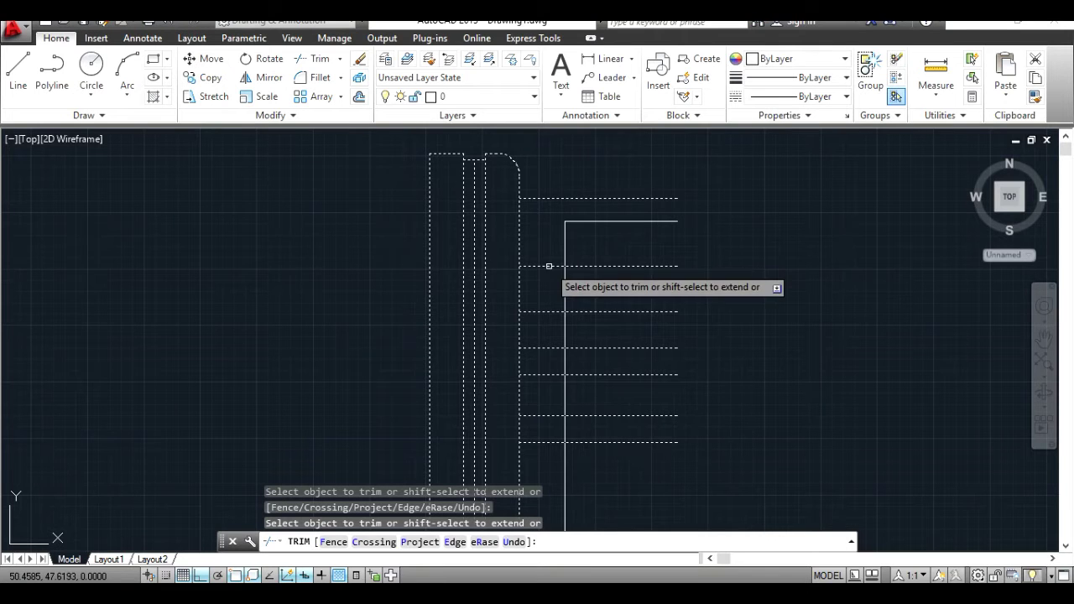
left_click(567, 280)
left_click(563, 280)
left_click(757, 20)
left_click(756, 20)
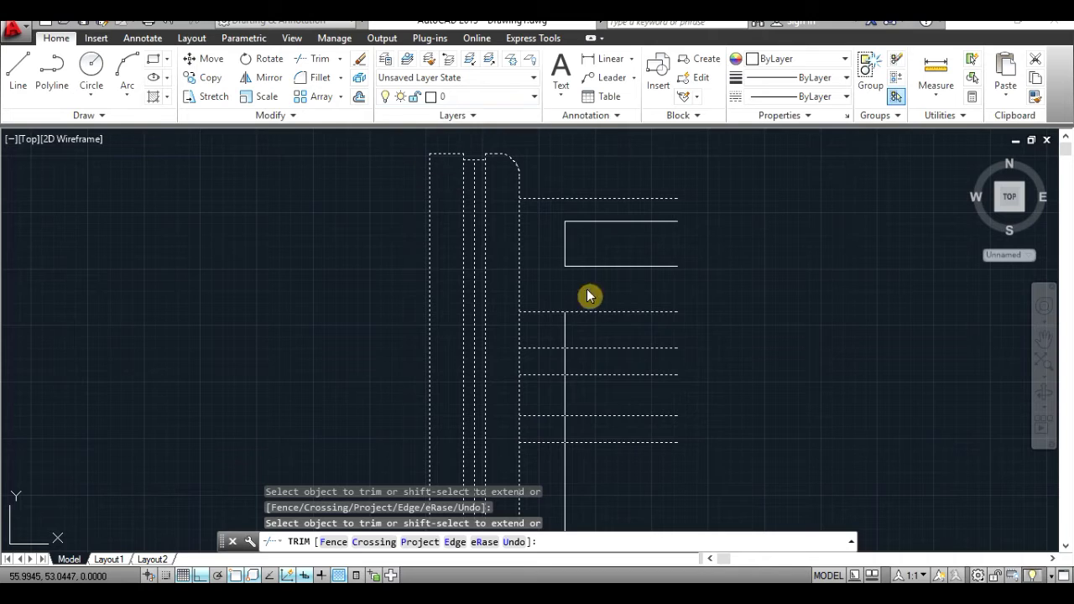
Trim the lower horizontals' left stubs and the vertical pieces between lower notches.
left_click(546, 311)
left_click(545, 348)
left_click(546, 374)
left_click(546, 416)
left_click(756, 24)
left_click(756, 24)
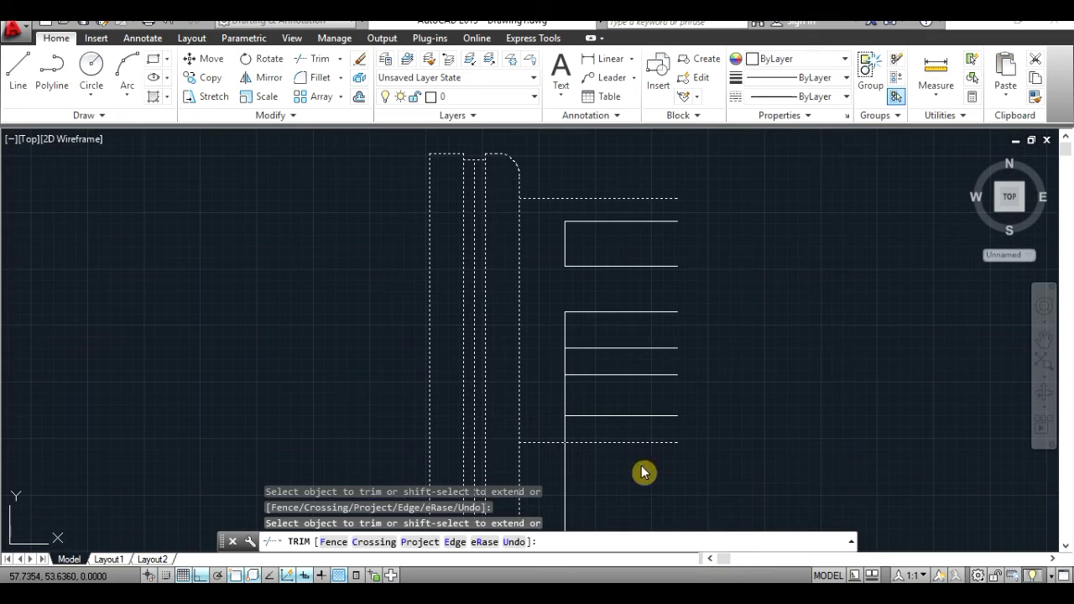
left_click(570, 432)
left_click(565, 361)
left_click(754, 23)
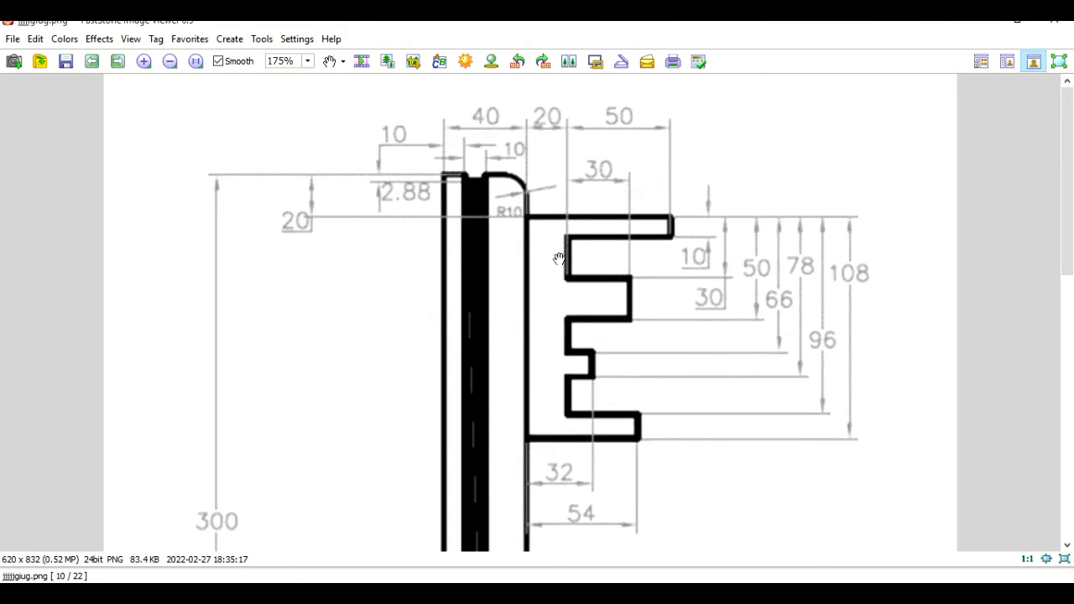
Cancel the image viewer's exit prompt and end the Trim command.
left_click(754, 25)
key("Escape")
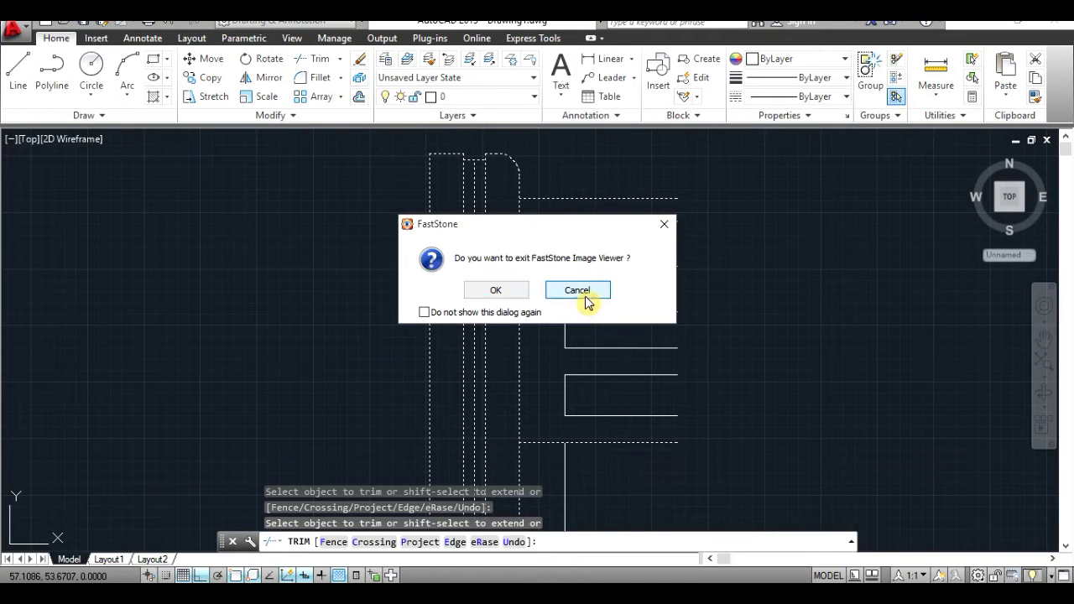
left_click(586, 296)
key("Escape")
Offset the notch's left vertical edge 3 units to the right.
left_click(359, 95)
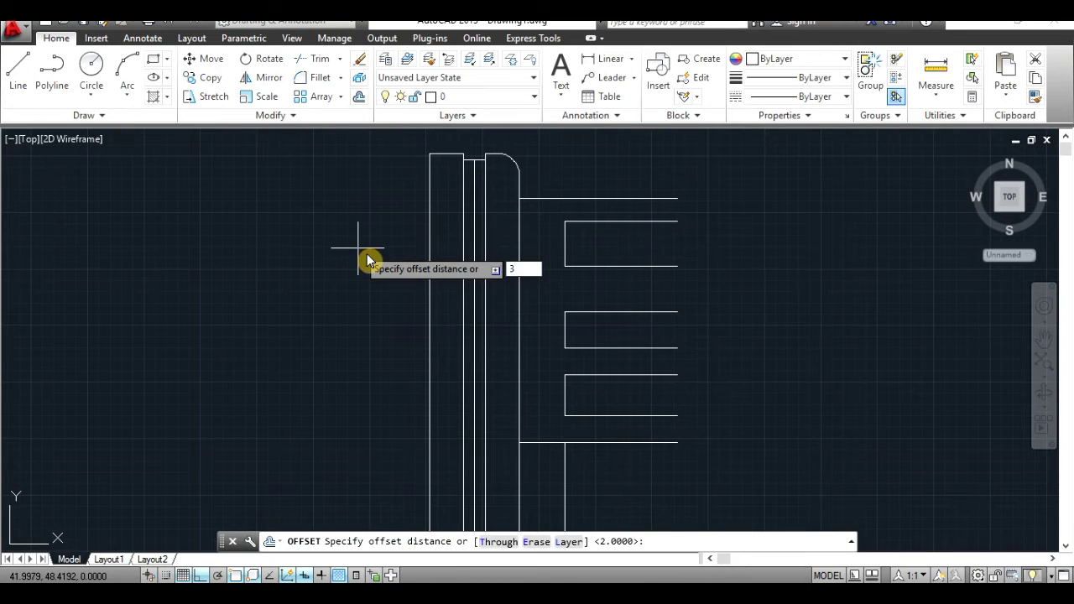
key("Return")
left_click(563, 243)
left_click(663, 228)
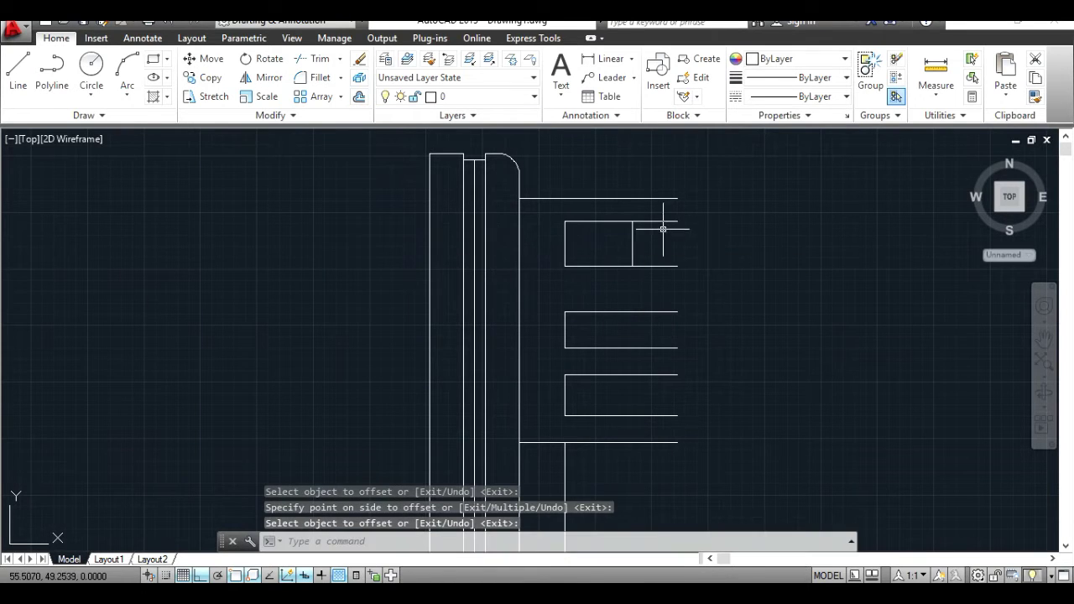
key("alt+Tab")
key("alt+Tab")
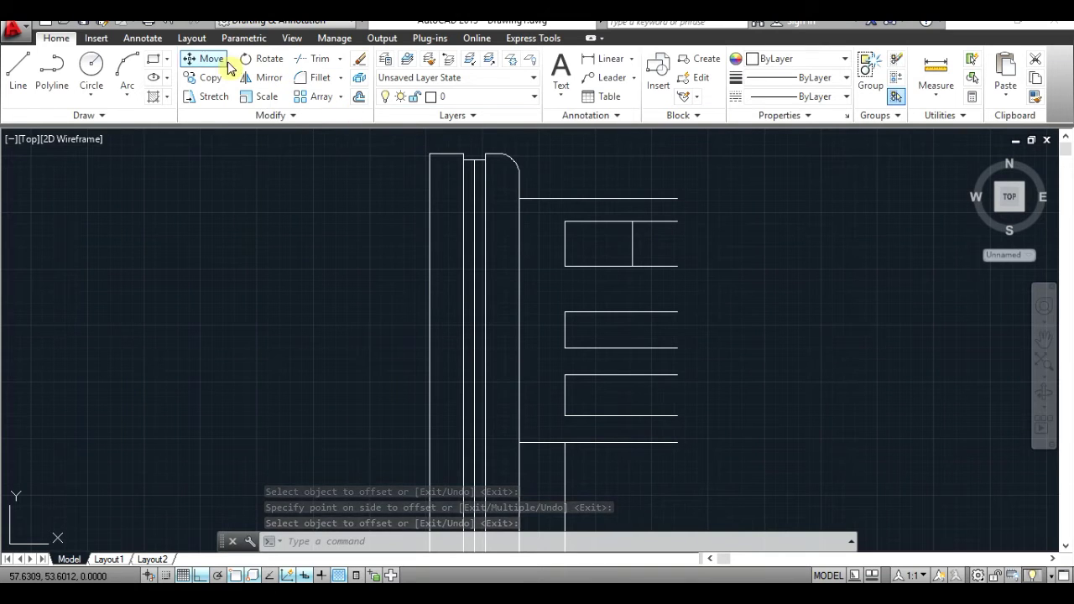
Move the short vertical line down into the next notch of the bit.
left_click(204, 58)
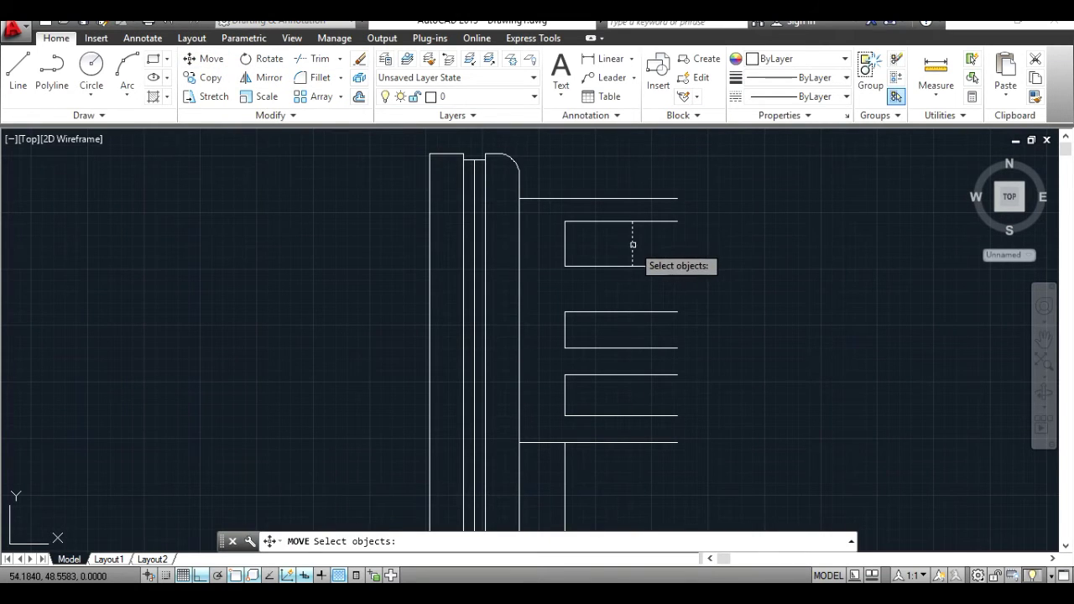
key("Return")
left_click(632, 222)
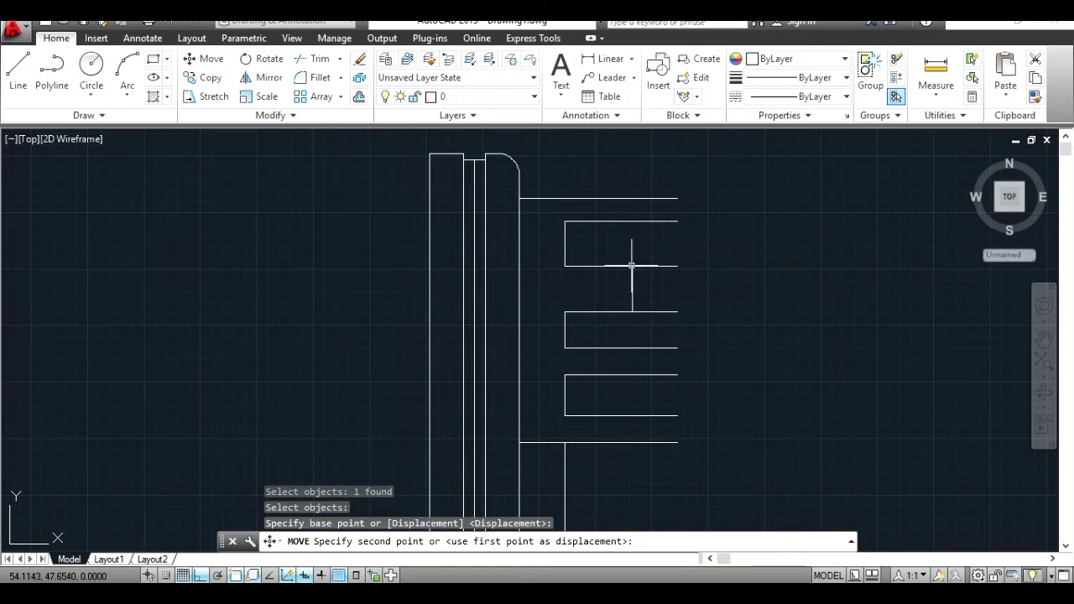
left_click(633, 267)
key("Return")
Trim the three lines overhanging the new step.
key("Escape")
key("ctrl+a")
left_click(320, 59)
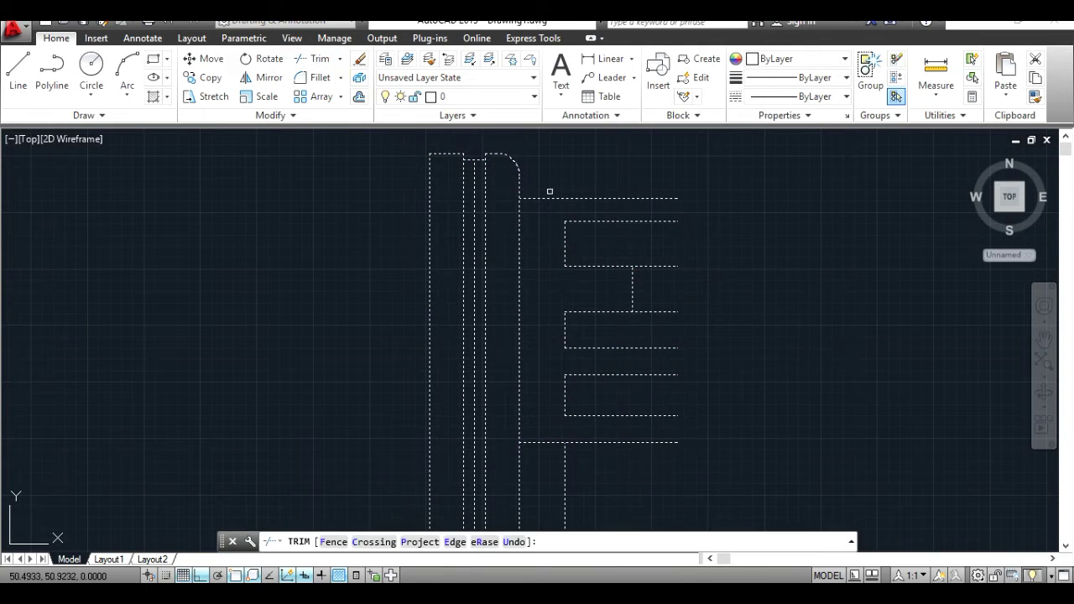
left_click(658, 267)
left_click(662, 310)
key("Escape")
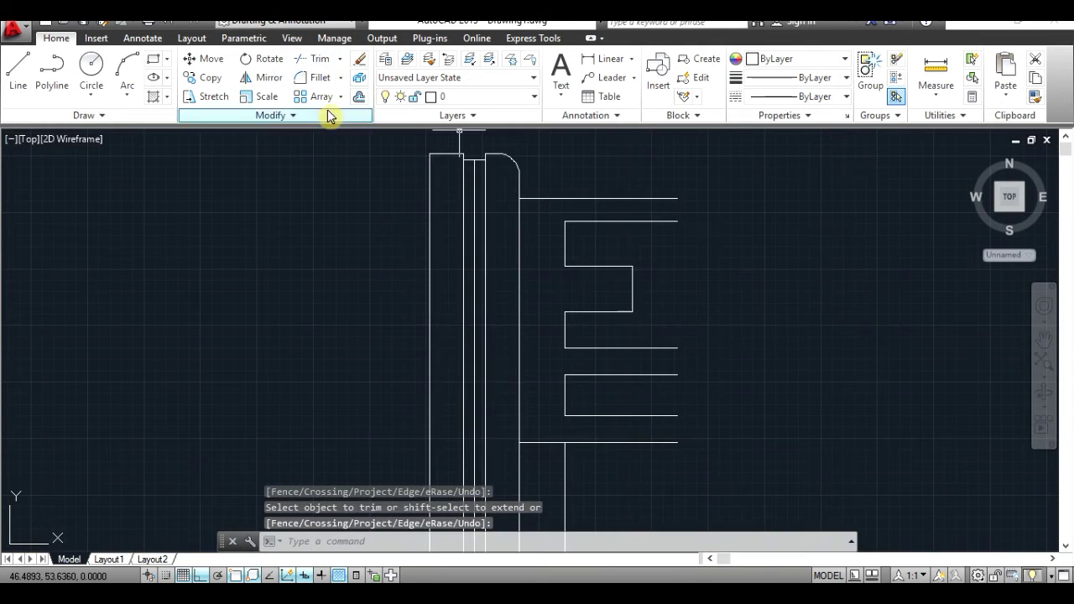
Draw a line capping the top tooth's end, then check the reference image.
left_click(18, 68)
left_click(679, 199)
left_click(678, 222)
key("Escape")
key("alt+Tab")
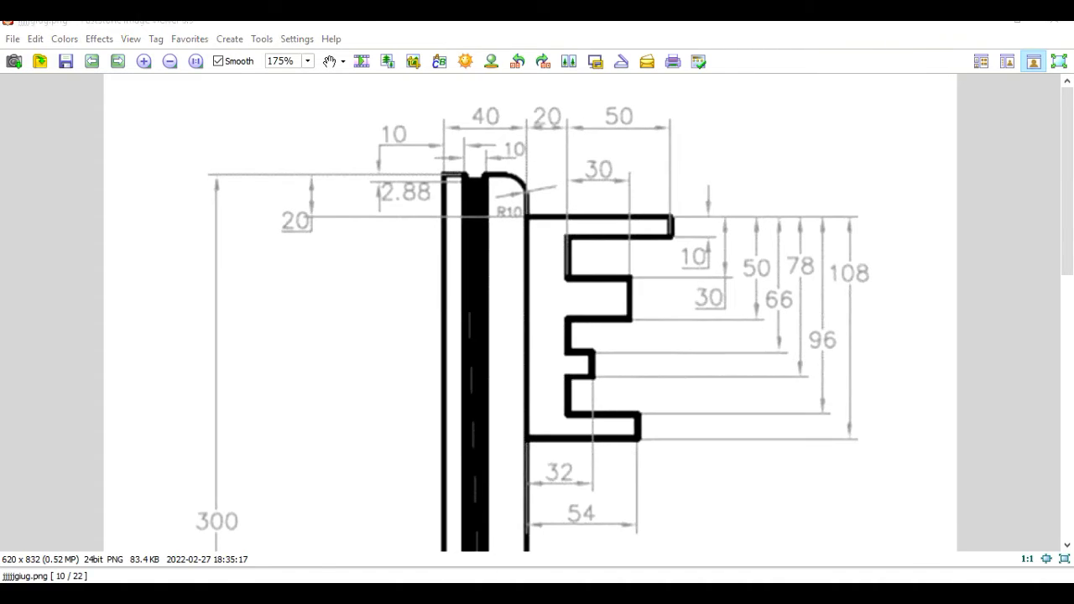
key("alt+Tab")
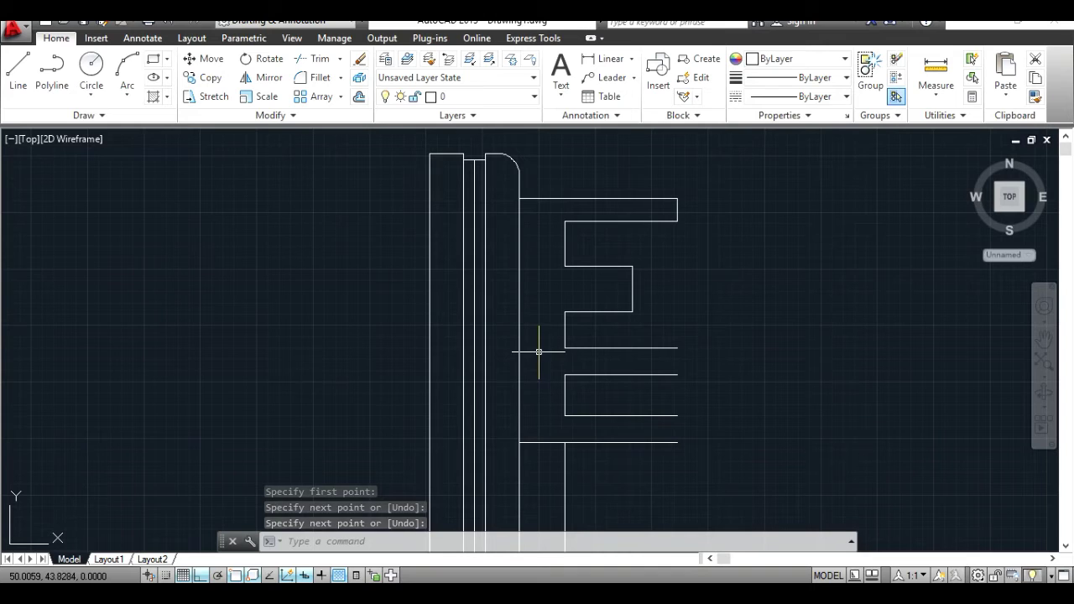
Draw a 5-unit line from the bit's edge and a short vertical for the third tooth.
left_click(359, 96)
left_click(18, 72)
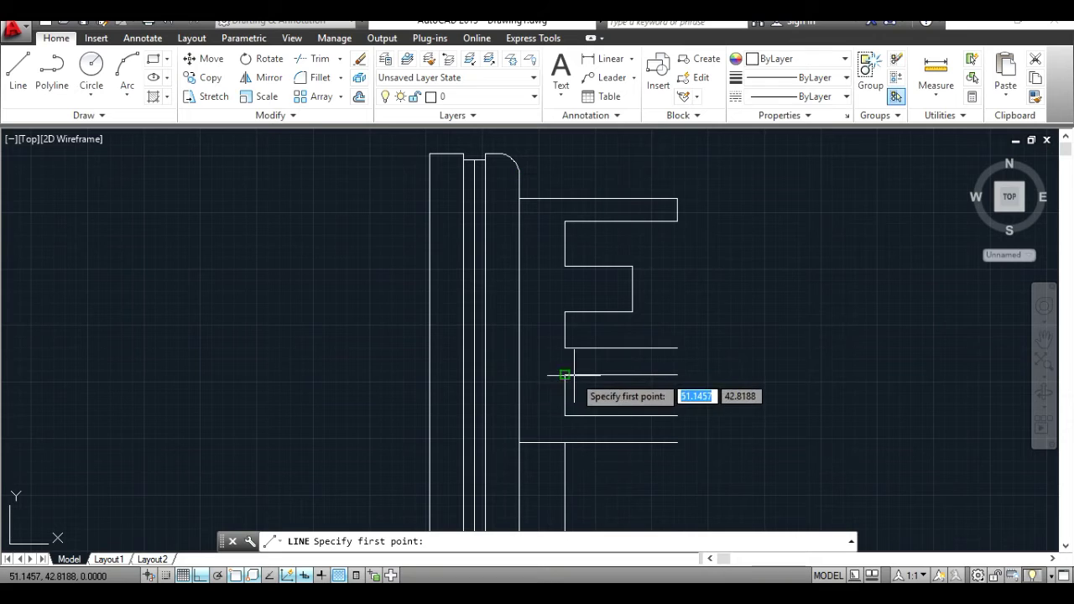
left_click(519, 376)
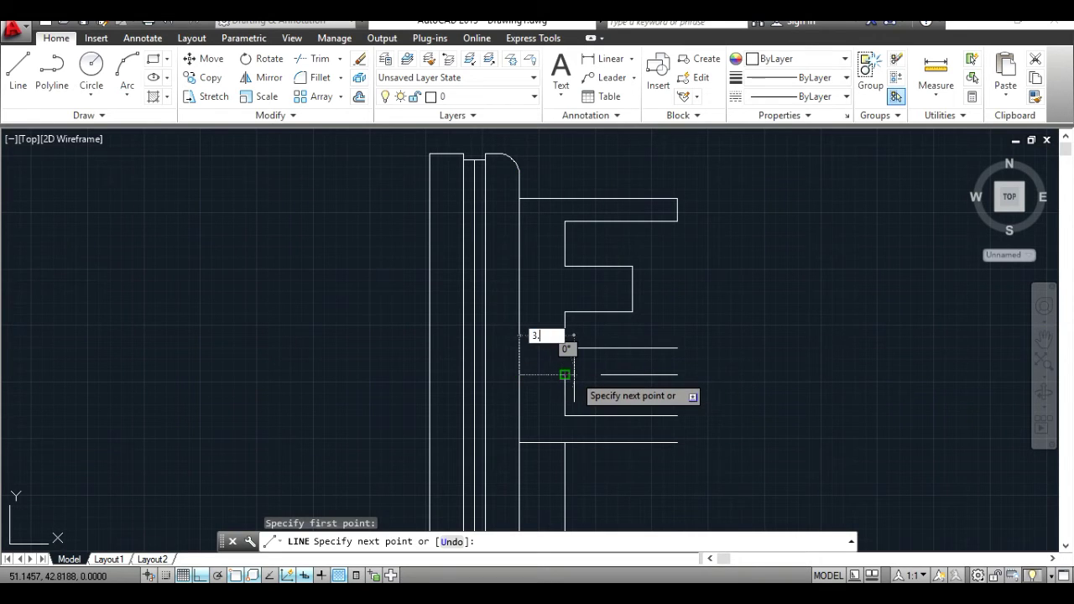
type("5")
key("Return")
key("Return")
left_click(17, 71)
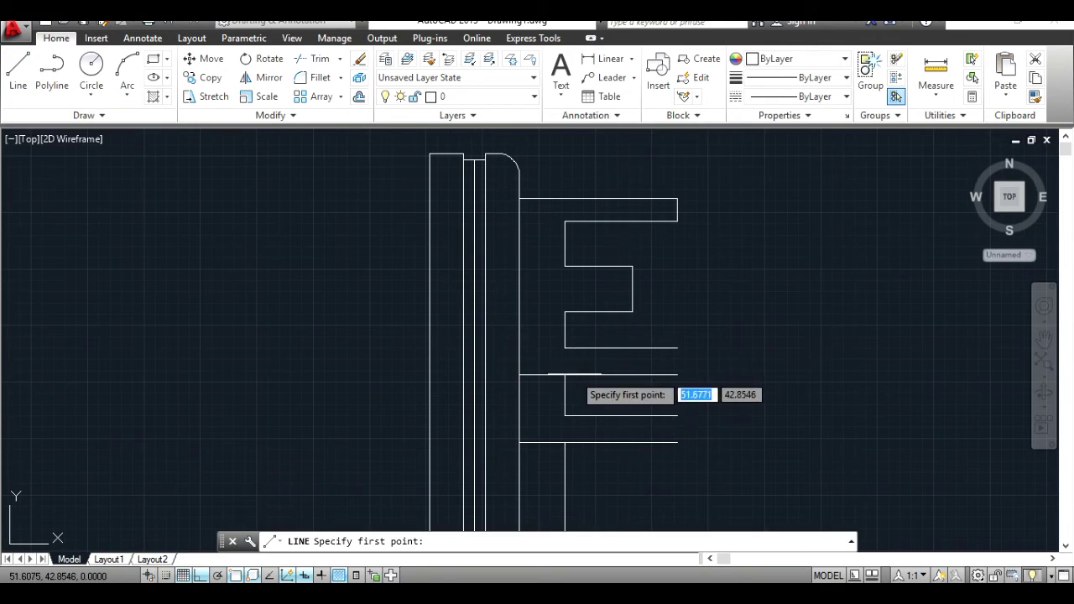
key("Escape")
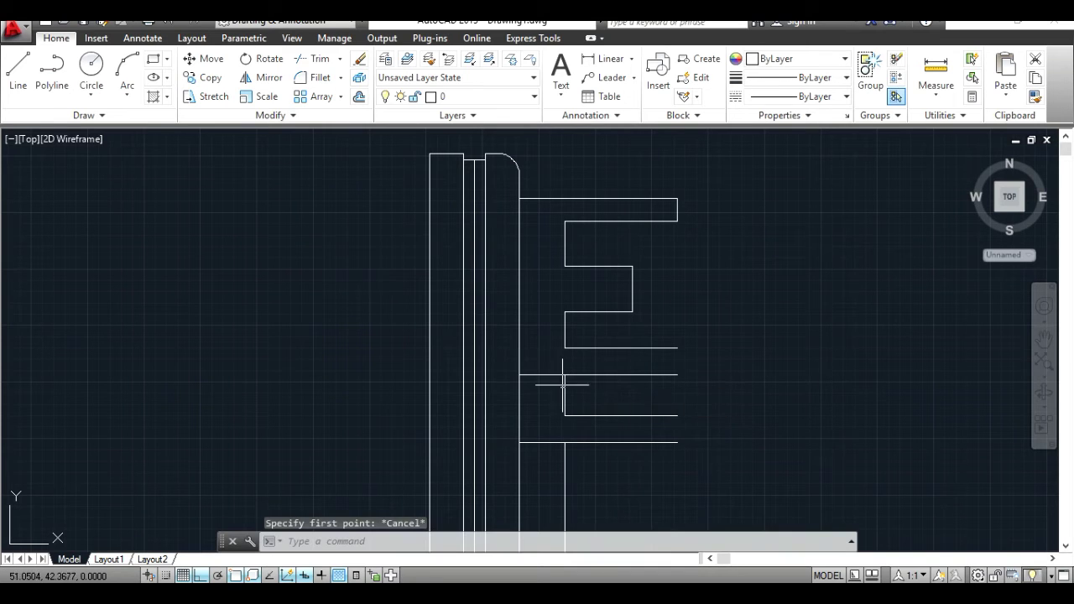
left_click(543, 375)
left_click(17, 72)
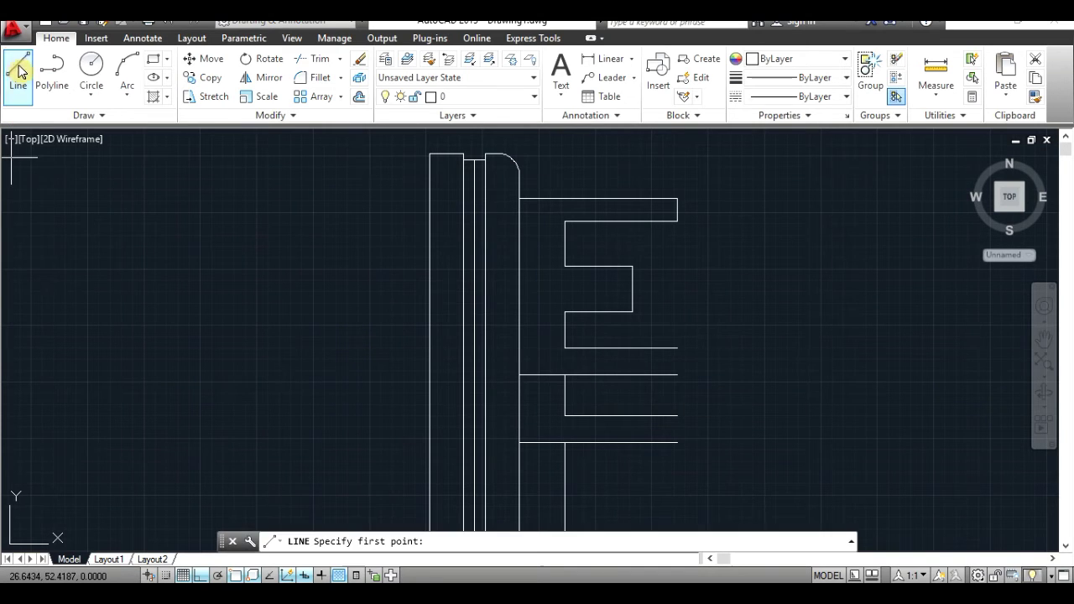
left_click(591, 374)
left_click(591, 347)
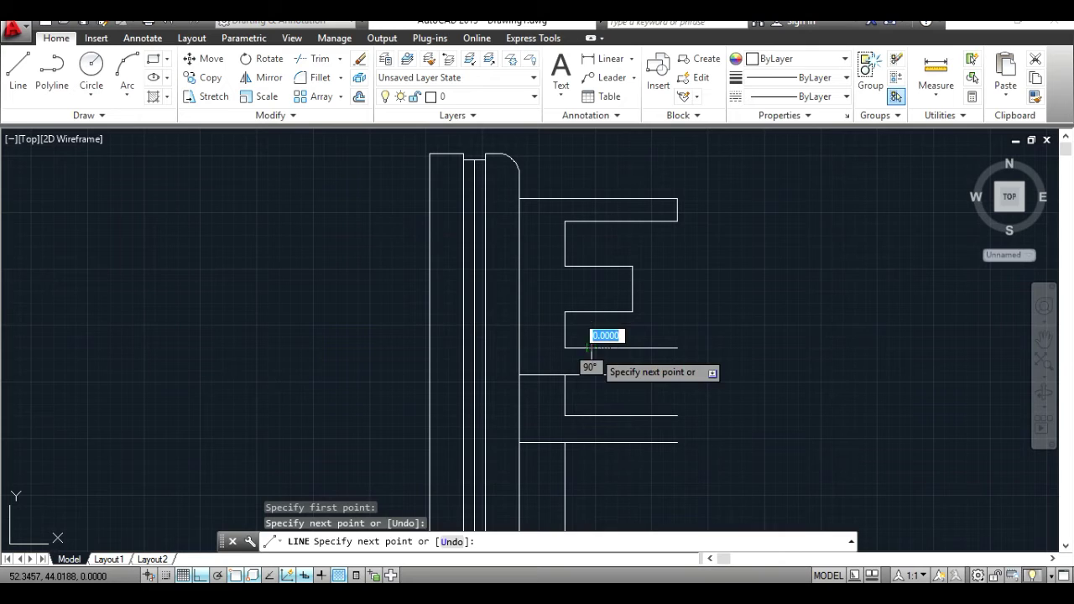
Trim the overhanging bit lines, delete the leftover short line, and check the reference.
key("Return")
key("ctrl+a")
left_click(314, 59)
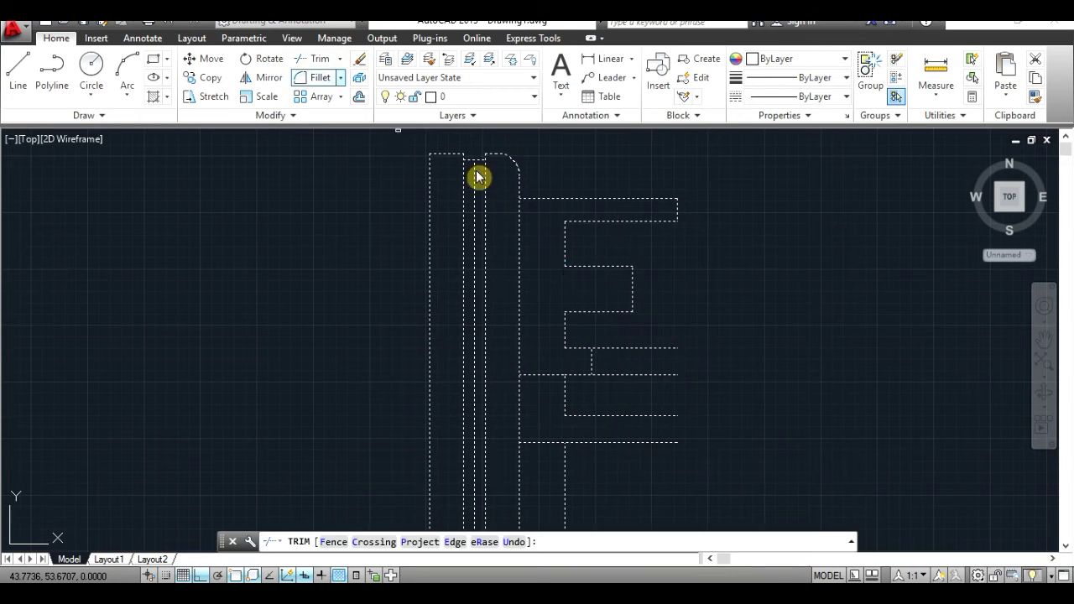
left_click(623, 348)
left_click(626, 374)
key("Escape")
left_click(555, 374)
key("Delete")
key("alt+Tab")
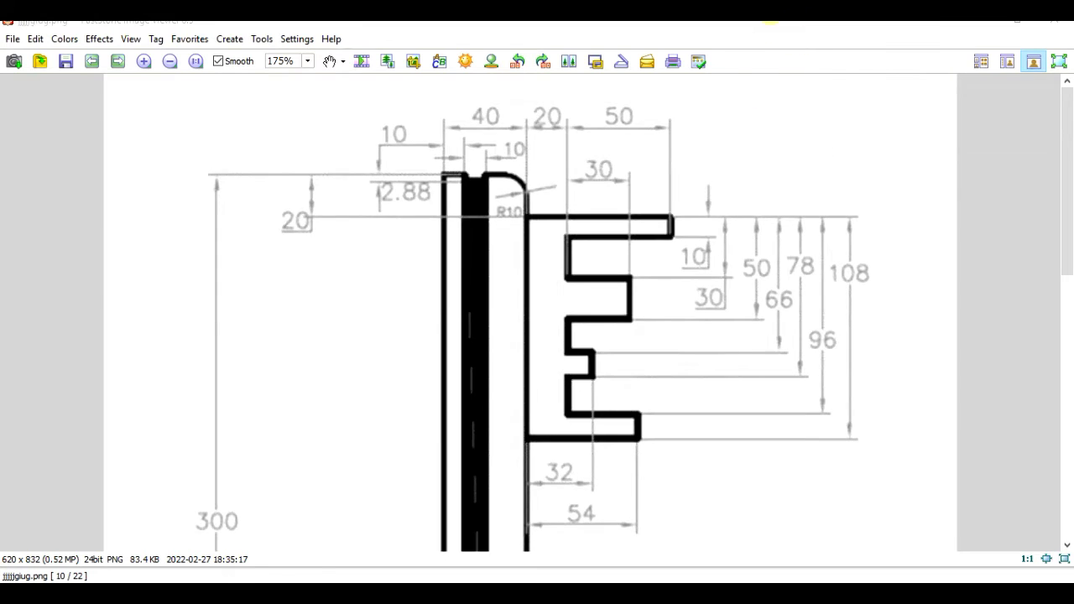
Draw the line closing the bottom tooth of the bit.
key("alt+Tab")
left_click(19, 67)
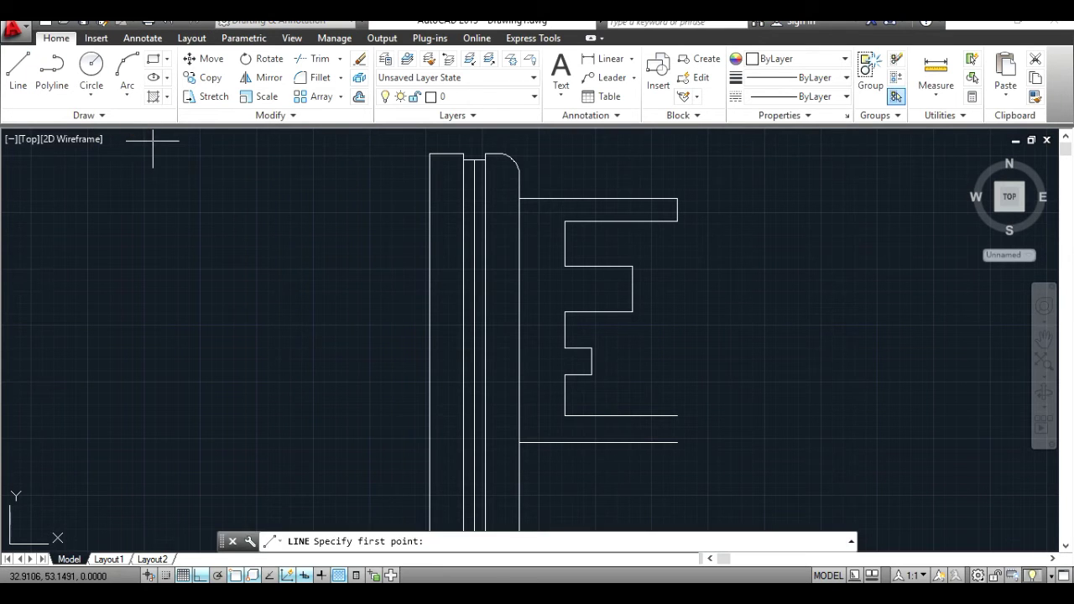
left_click(520, 442)
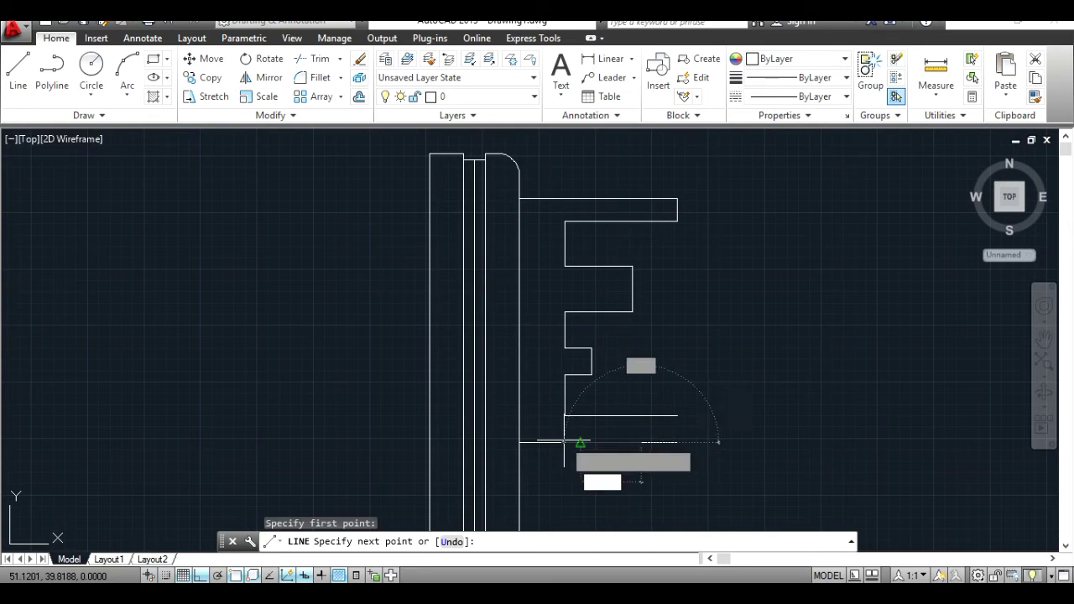
key("Return")
left_click(641, 416)
Trim the tooth's overhanging line ends, erase the leftover line, and check the reference.
key("Return")
key("ctrl+a")
left_click(312, 61)
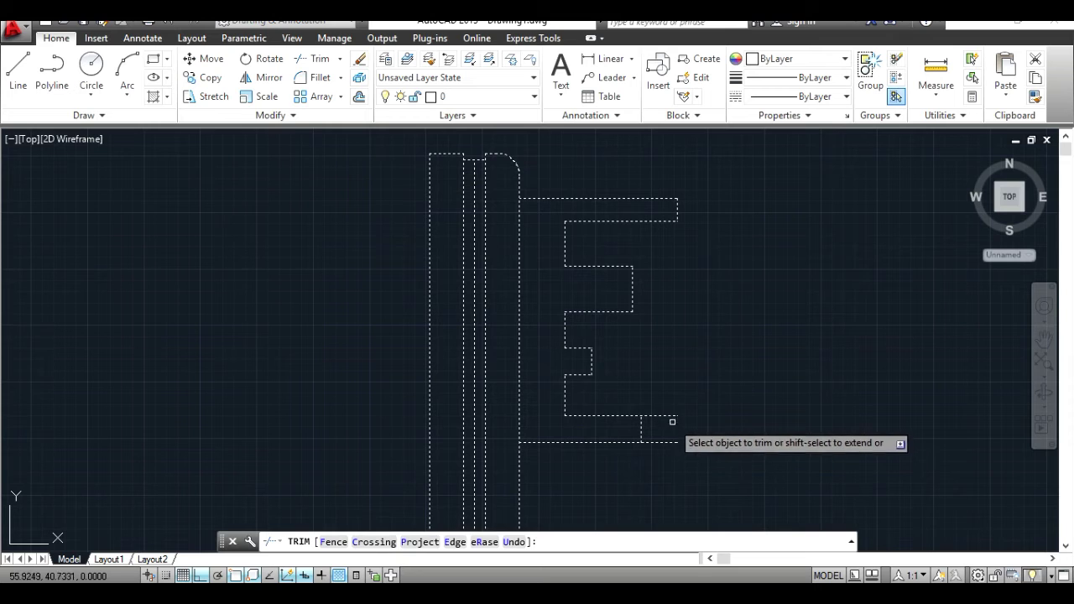
left_click(674, 417)
left_click(675, 441)
key("Escape")
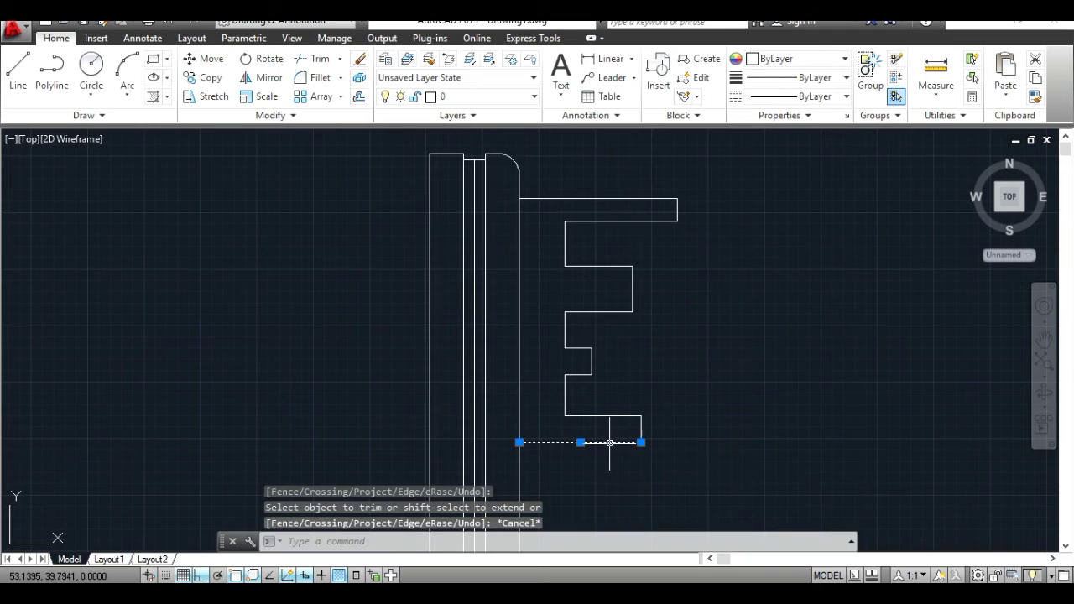
left_click(610, 442)
key("Delete")
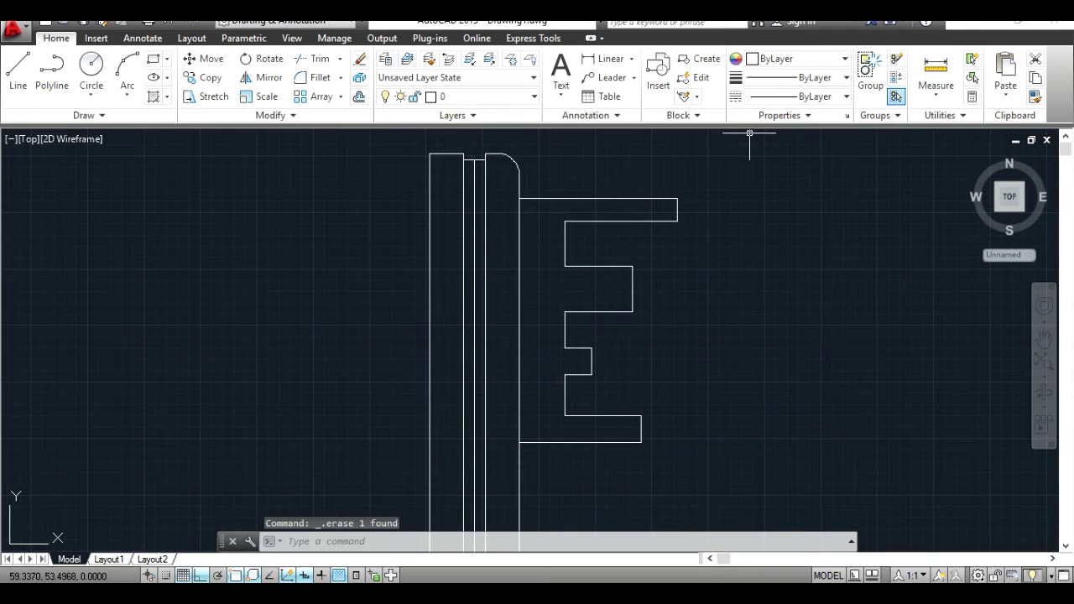
left_click(739, 10)
left_click(713, 10)
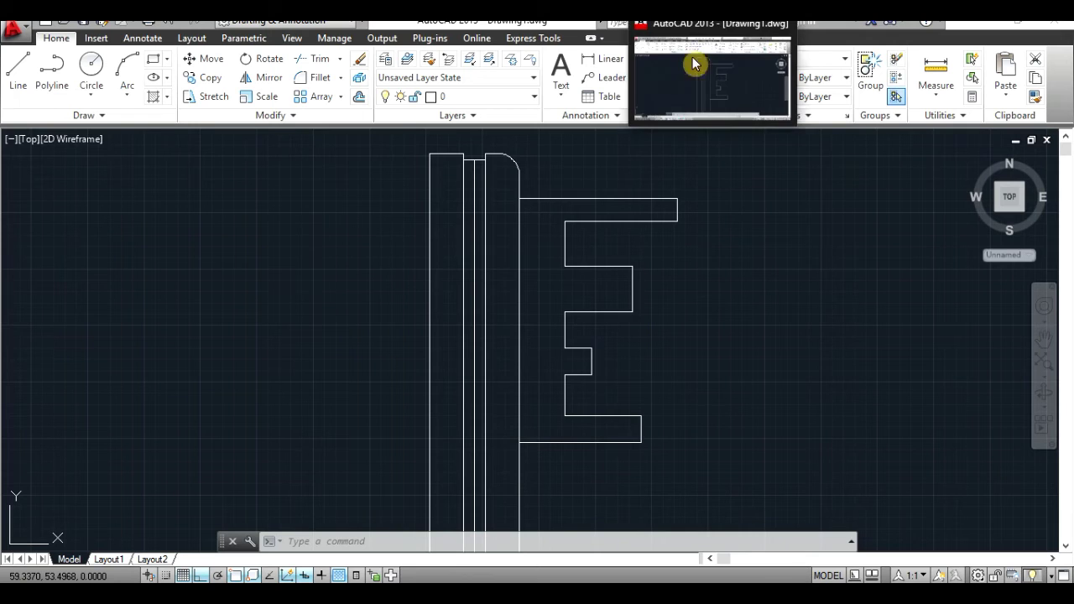
Pan the view to the key's elliptical bow and its hole.
left_click(475, 178)
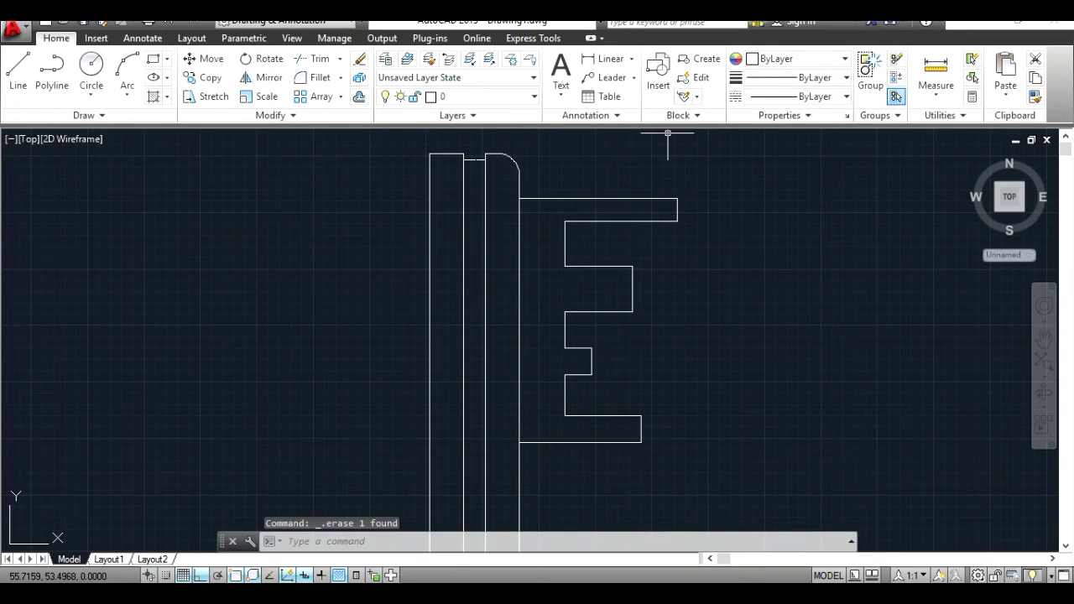
left_click(1044, 339)
scroll(795, 381, "down", 2)
scroll(781, 353, "down", 2)
left_click_drag(776, 342, 758, 328)
scroll(698, 292, "up", 3)
scroll(652, 276, "up", 2)
left_click_drag(652, 276, 649, 240)
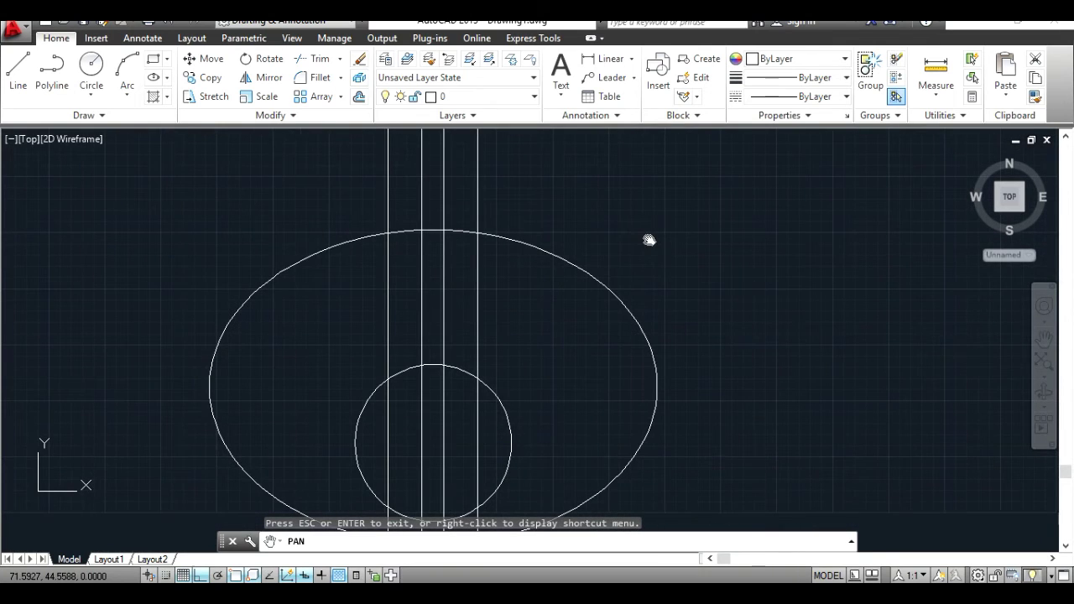
key("Escape")
Trim the shaft lines crossing the inside of the ellipse and the hole.
key("ctrl+a")
left_click(312, 58)
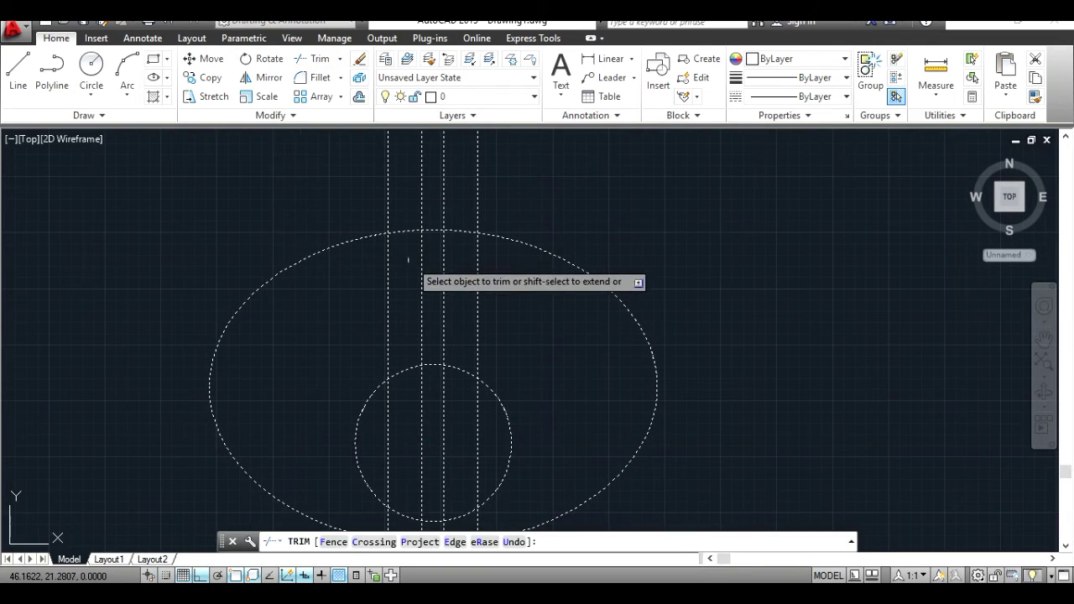
left_click(390, 263)
left_click(408, 271)
left_click(504, 307)
left_click(488, 429)
left_click(488, 452)
Select the short stubs below the hole as cutting edges for another trim.
left_click(1045, 338)
left_click_drag(892, 352, 880, 249)
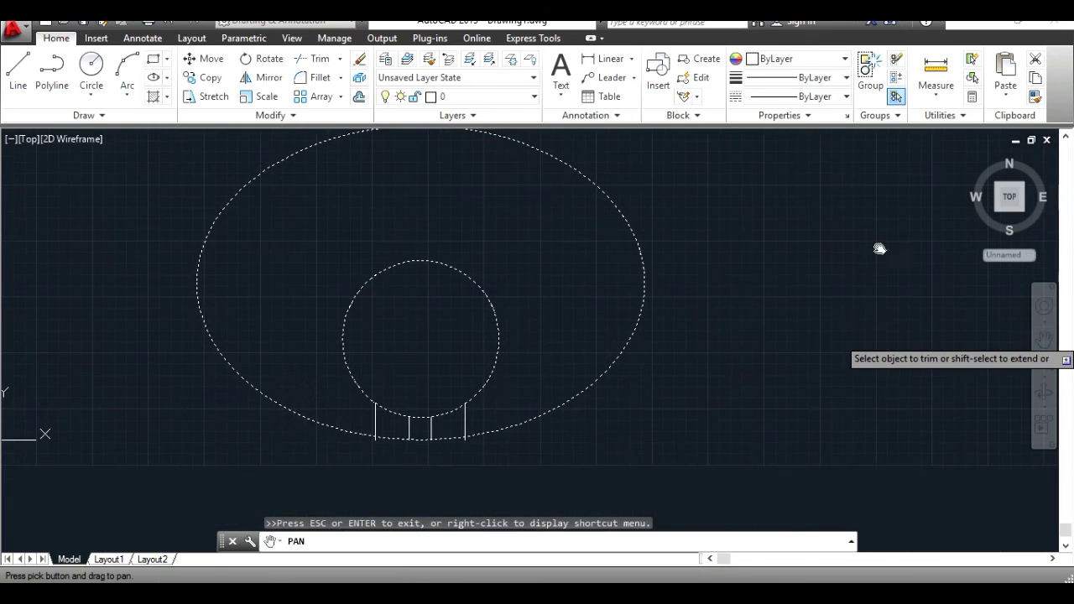
left_click(309, 67)
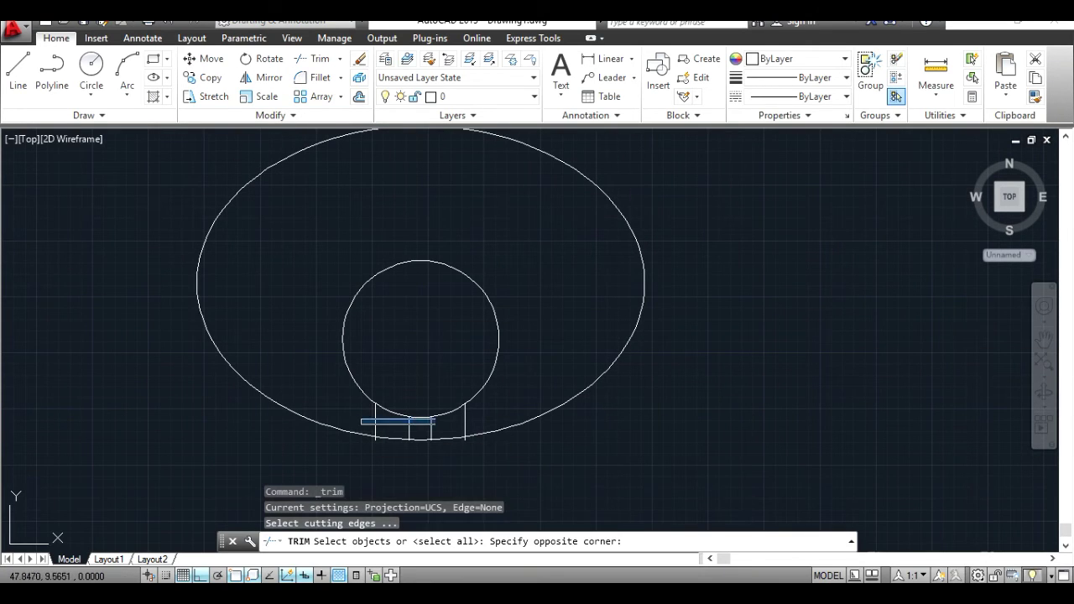
left_click(434, 423)
left_click(465, 426)
left_click(431, 428)
left_click(409, 432)
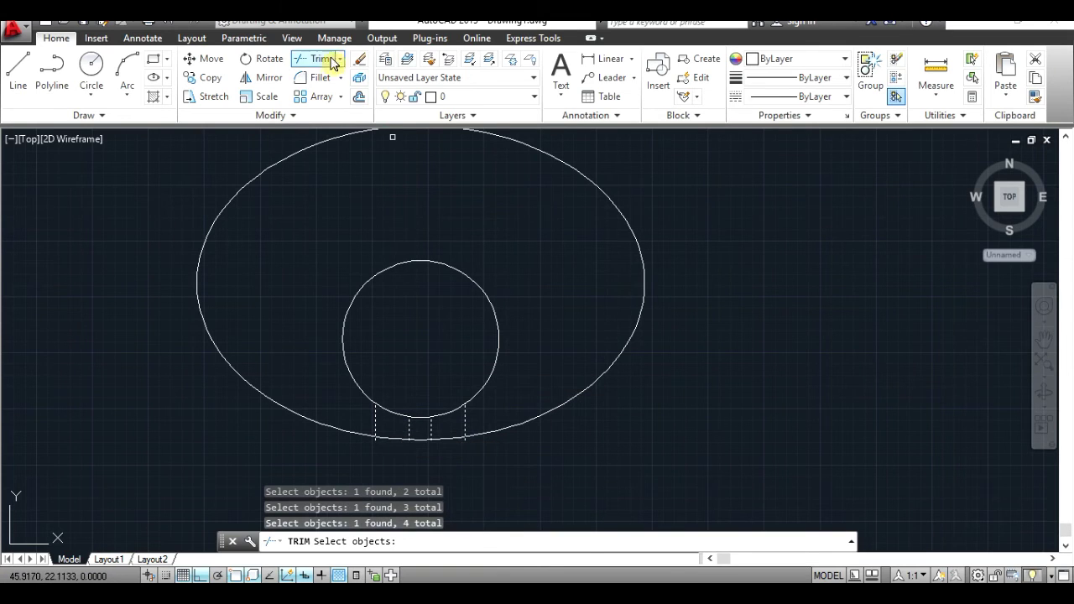
left_click(334, 64)
left_click(485, 422)
left_click(428, 430)
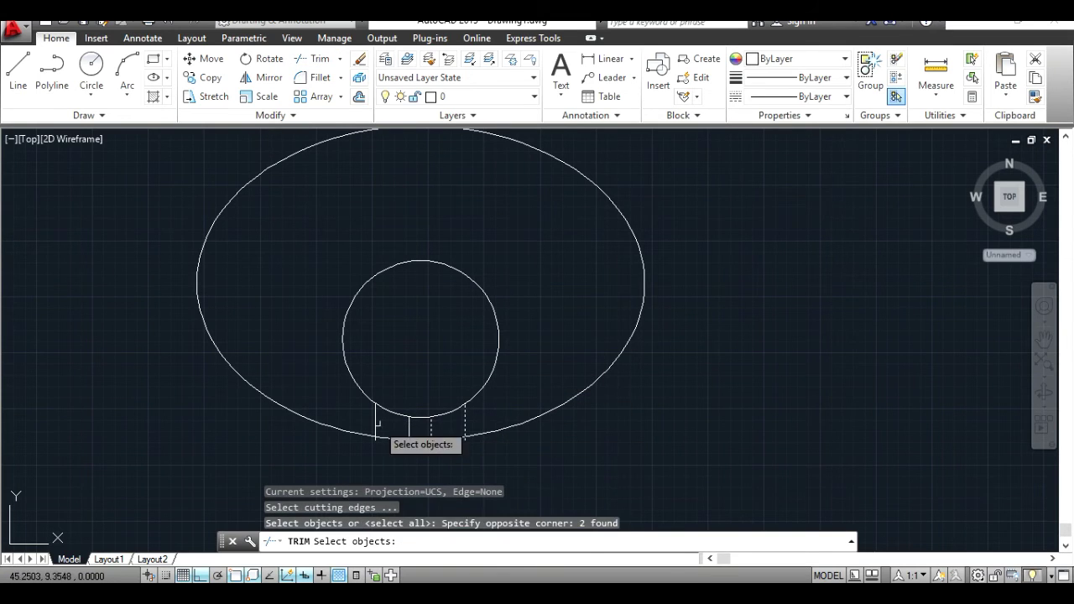
left_click(390, 429)
key("Return")
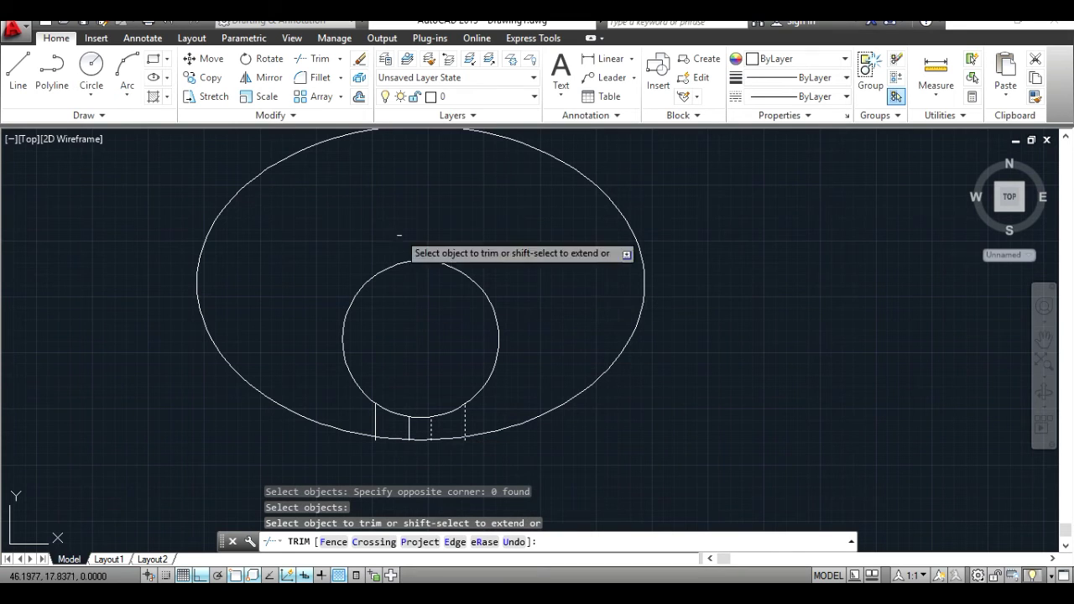
Delete the leftover stub below the hole and bring the whole key back into view.
left_click(464, 421)
key("Escape")
left_click(464, 422)
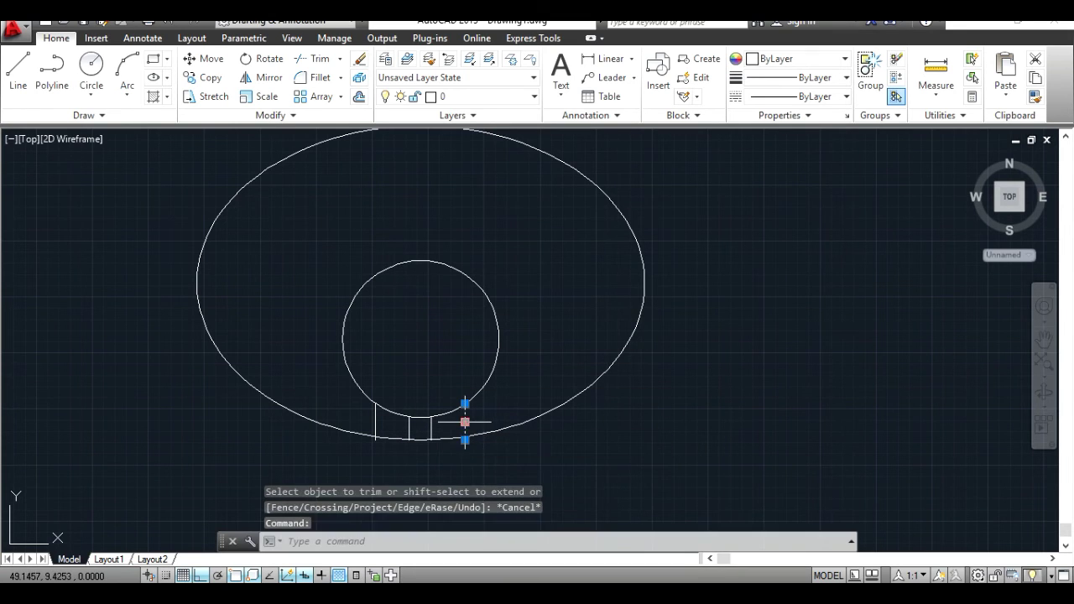
key("Delete")
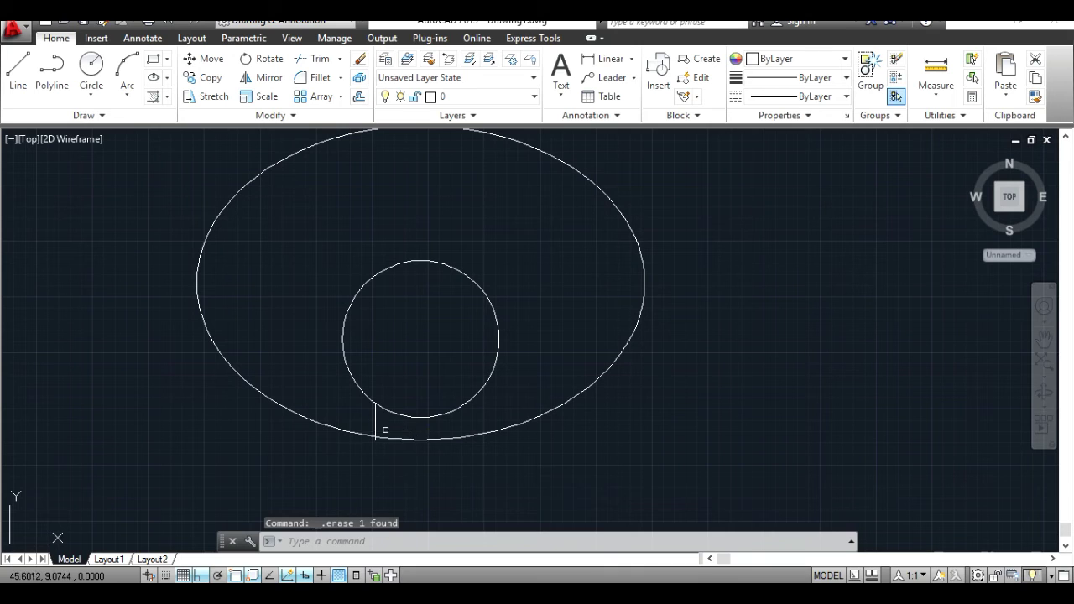
left_click(1045, 338)
scroll(747, 305, "down", 5)
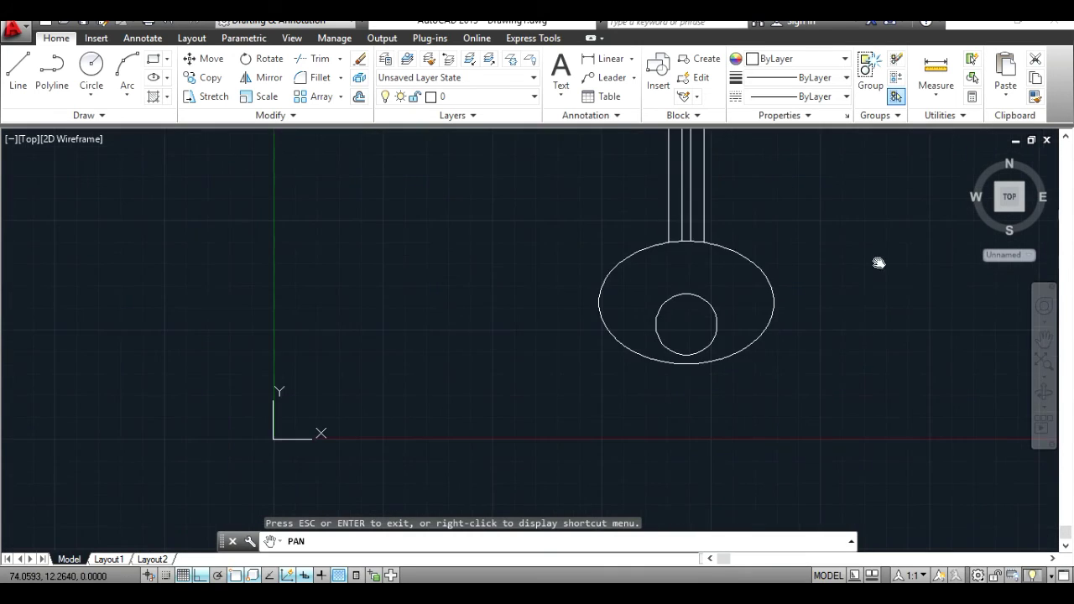
scroll(790, 319, "up", 2)
mouse_move(791, 306)
left_mouse_down()
mouse_move(747, 343)
mouse_move(719, 348)
mouse_move(718, 337)
left_mouse_up()
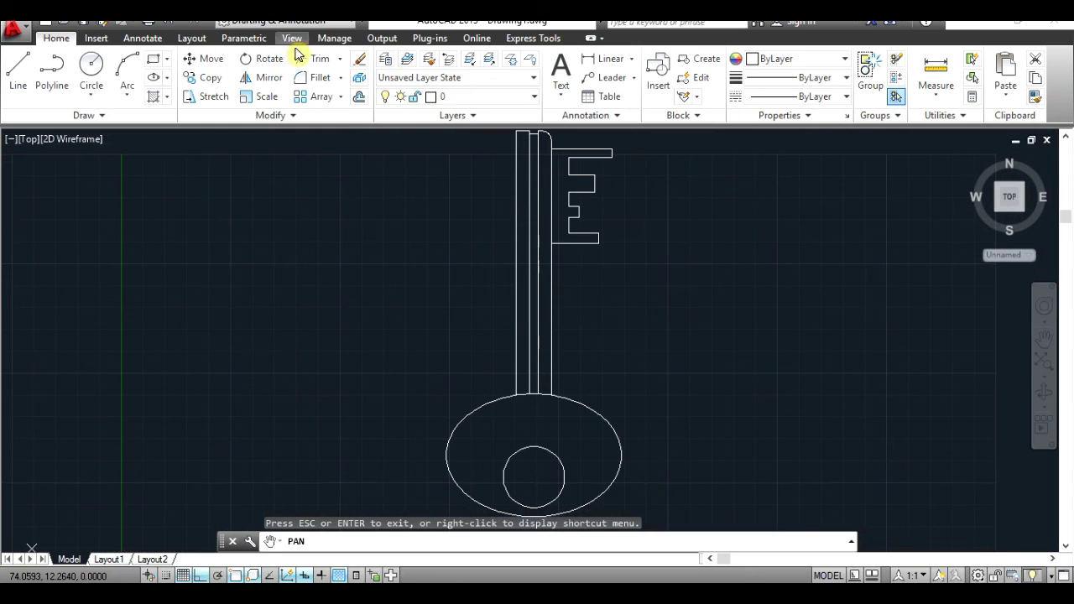
Hatch the bow, both shaft strips and the bit with SOLID fill in true colour 153,153,153.
left_click(166, 101)
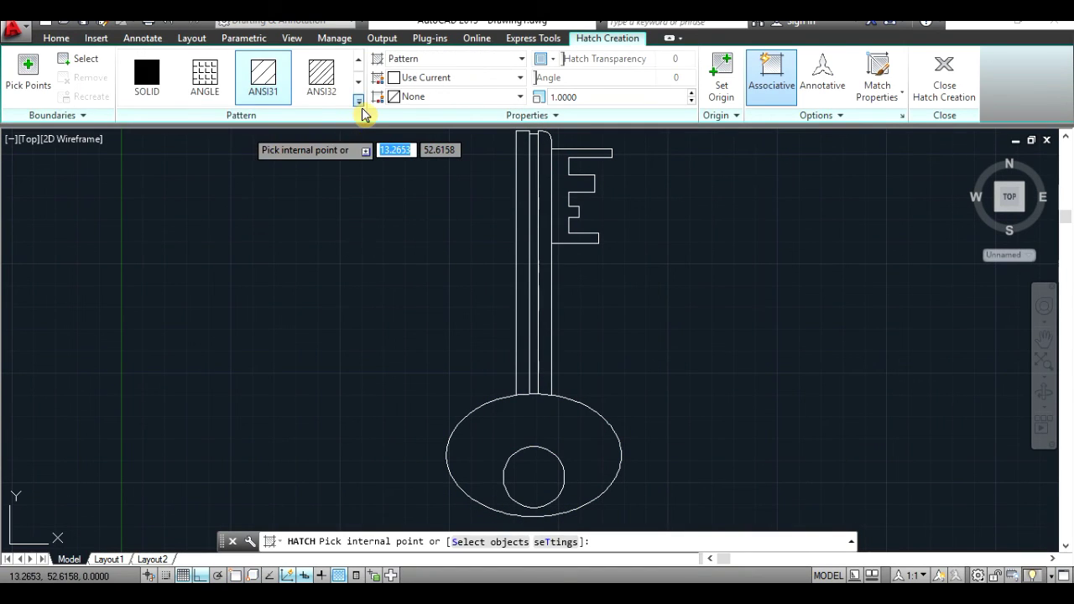
left_click(367, 94)
mouse_move(367, 94)
left_mouse_down()
mouse_move(356, 264)
mouse_move(357, 66)
left_mouse_up()
left_click(172, 80)
left_click(403, 78)
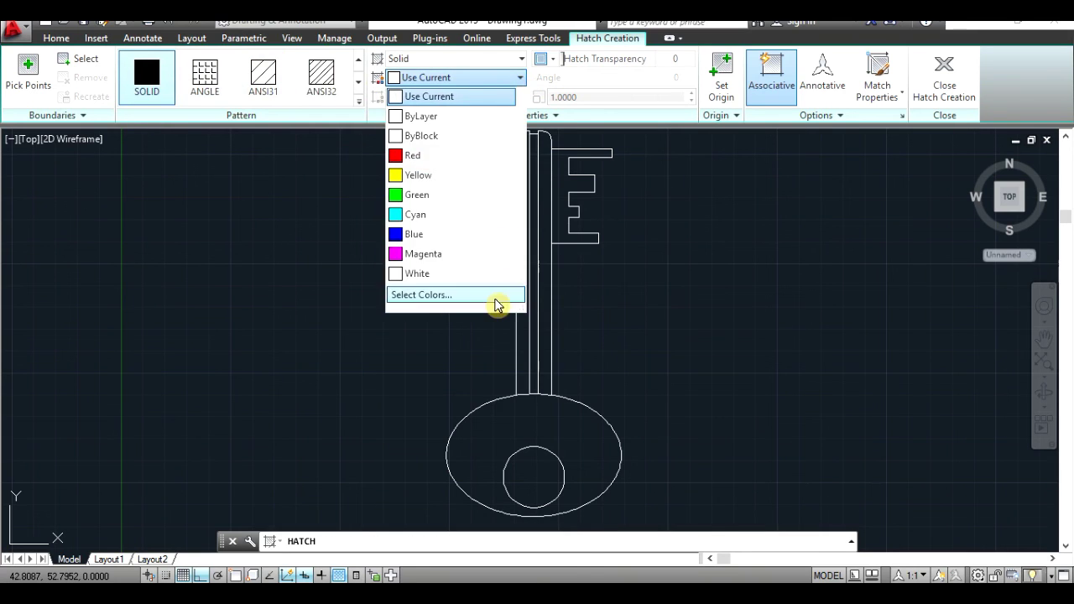
left_click(499, 302)
left_click(545, 189)
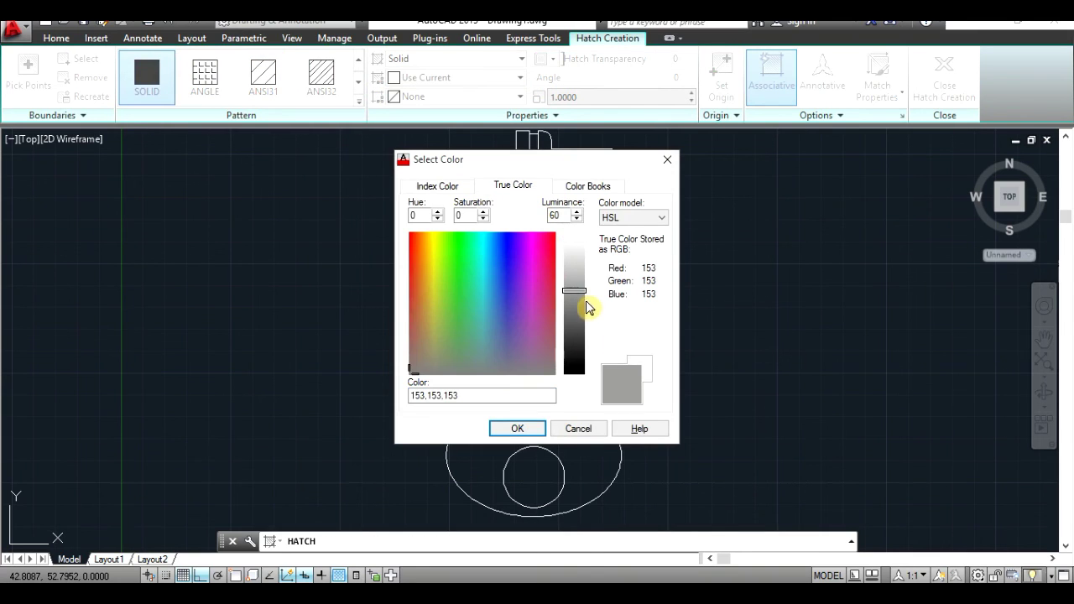
left_click(517, 429)
left_click(547, 442)
left_click(524, 369)
left_click(544, 346)
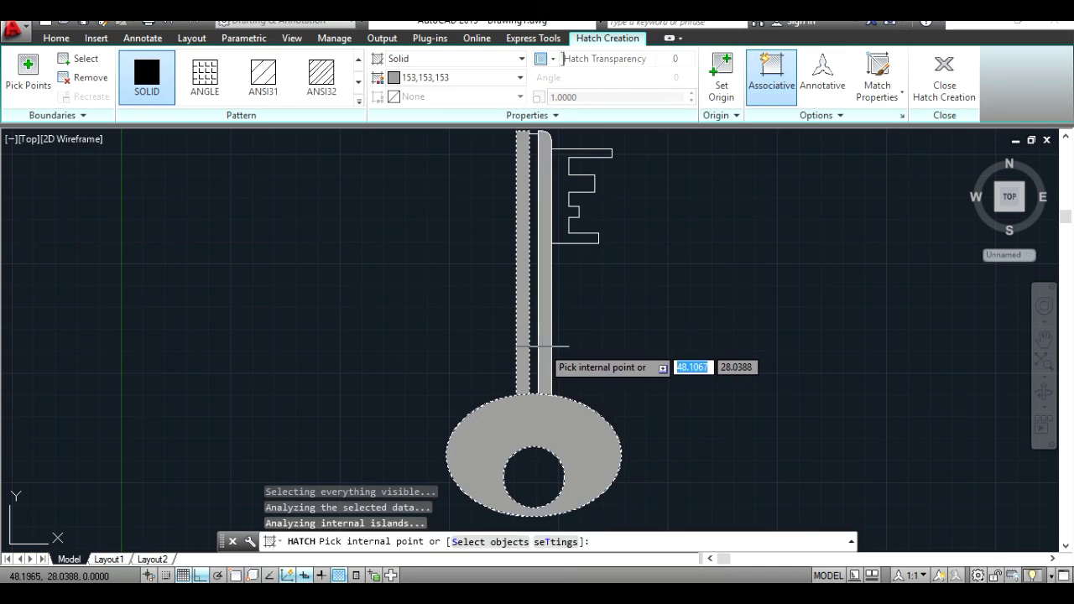
left_click(565, 227)
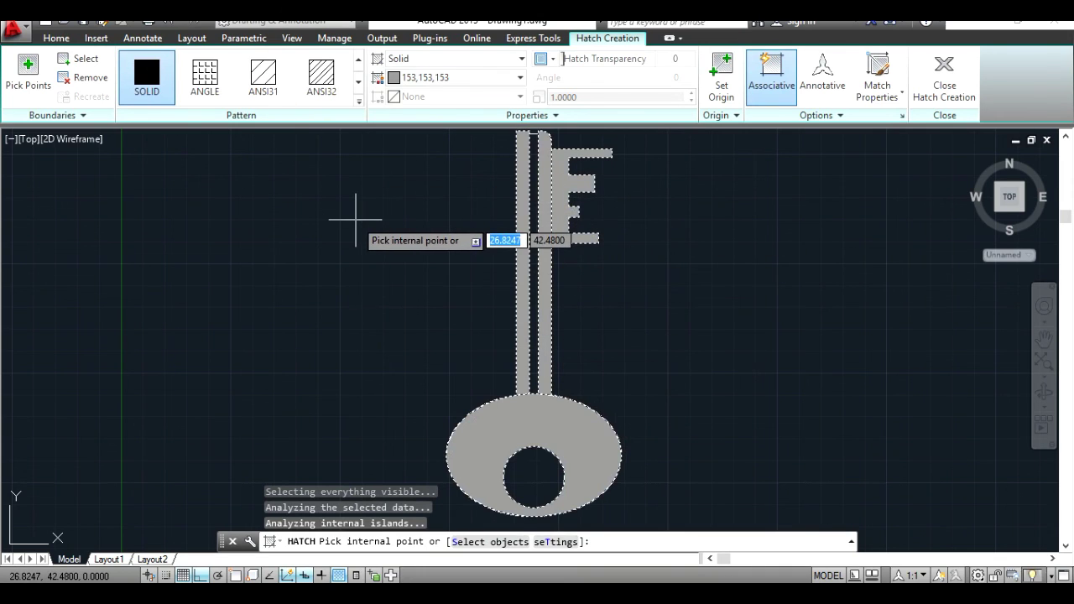
key("Return")
Fill the shaft groove with a SOLID hatch in dark grey 48,48,48.
left_click(168, 102)
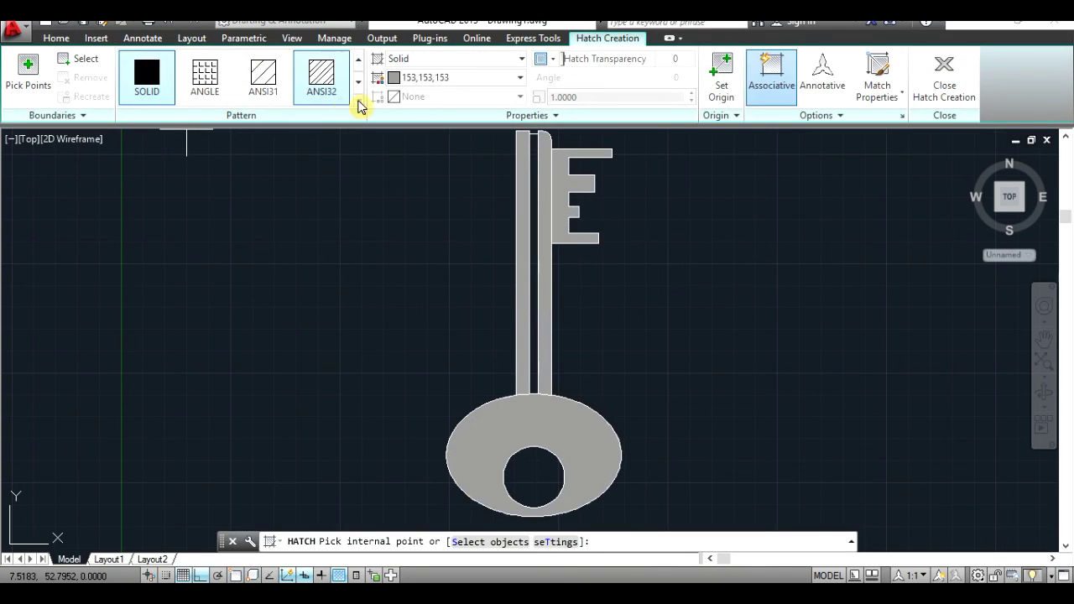
left_click(454, 77)
left_click(467, 318)
left_click_drag(582, 341, 582, 361)
left_click(508, 426)
left_click(532, 361)
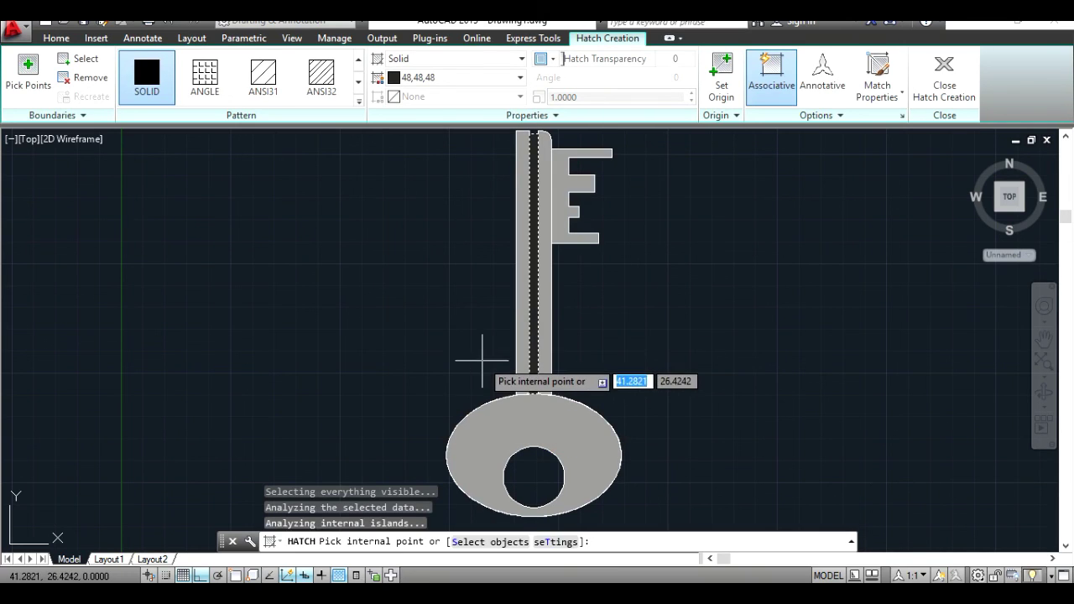
key("Return")
left_click(1051, 346)
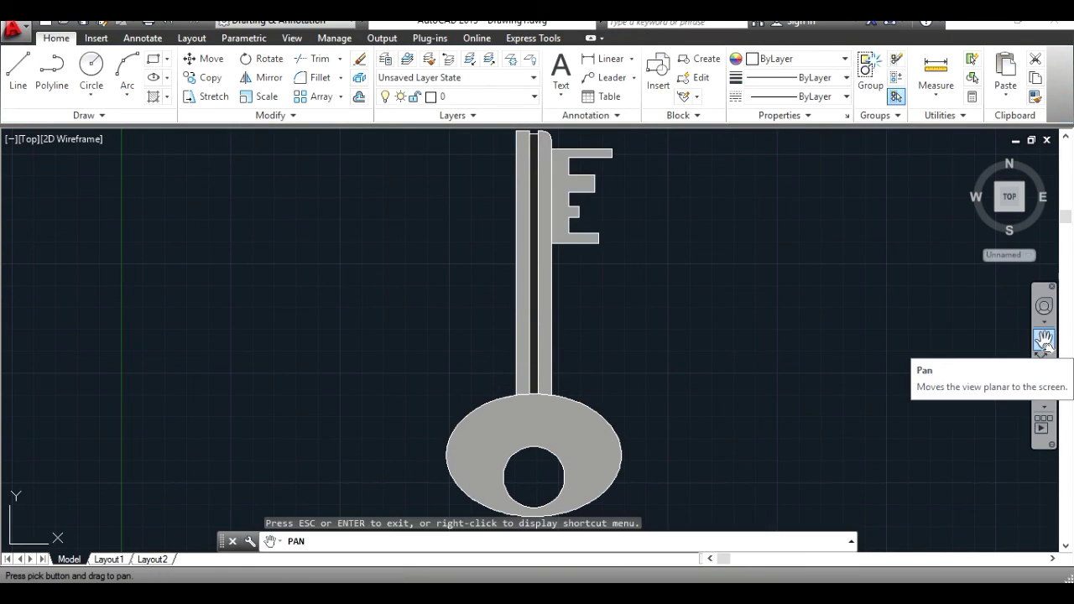
key("Escape")
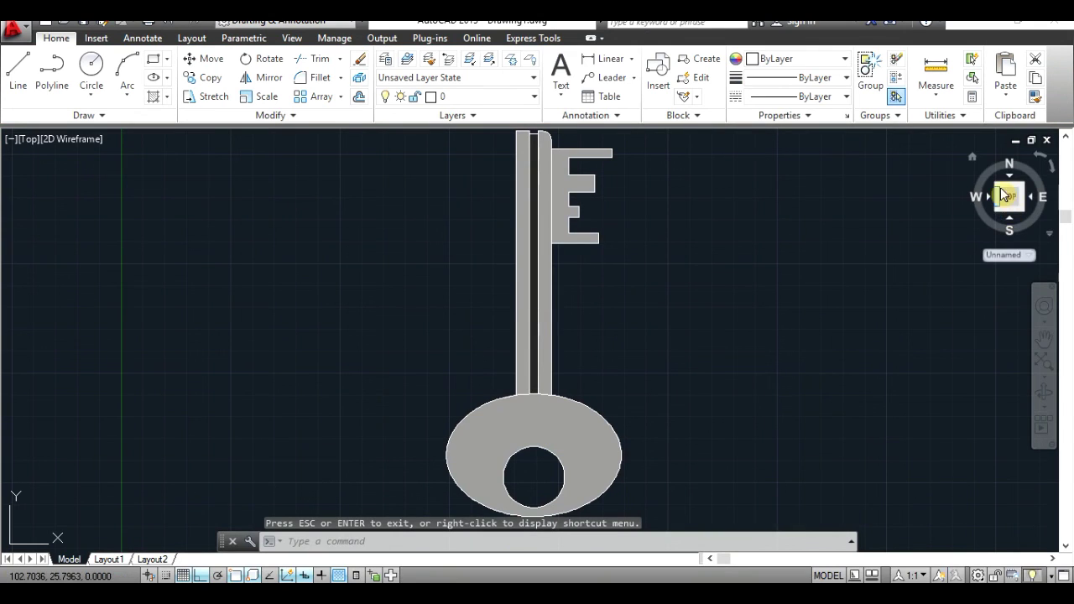
key("Escape")
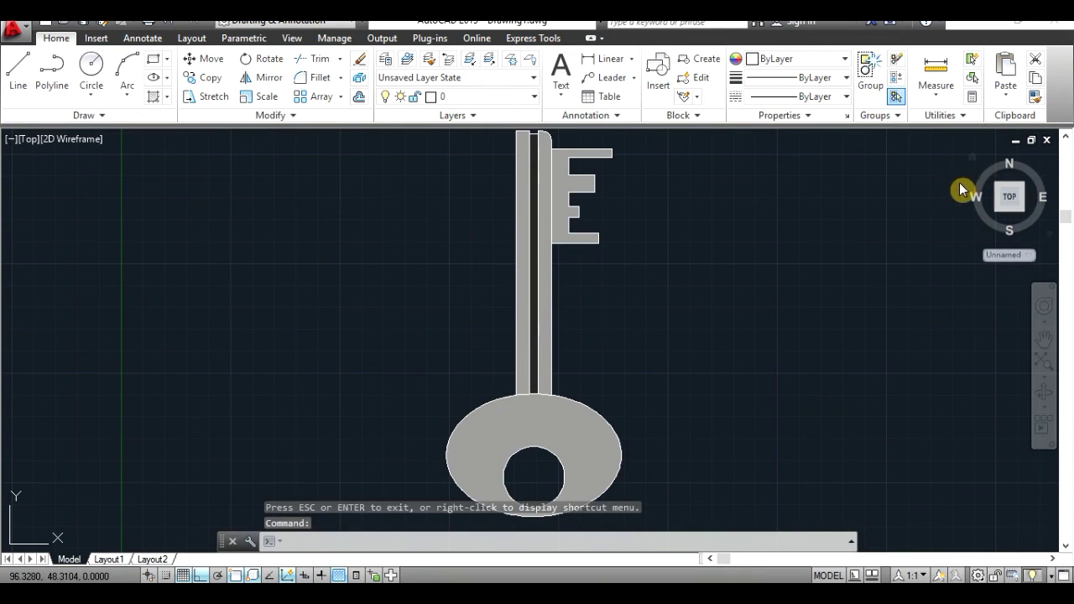
key("Escape")
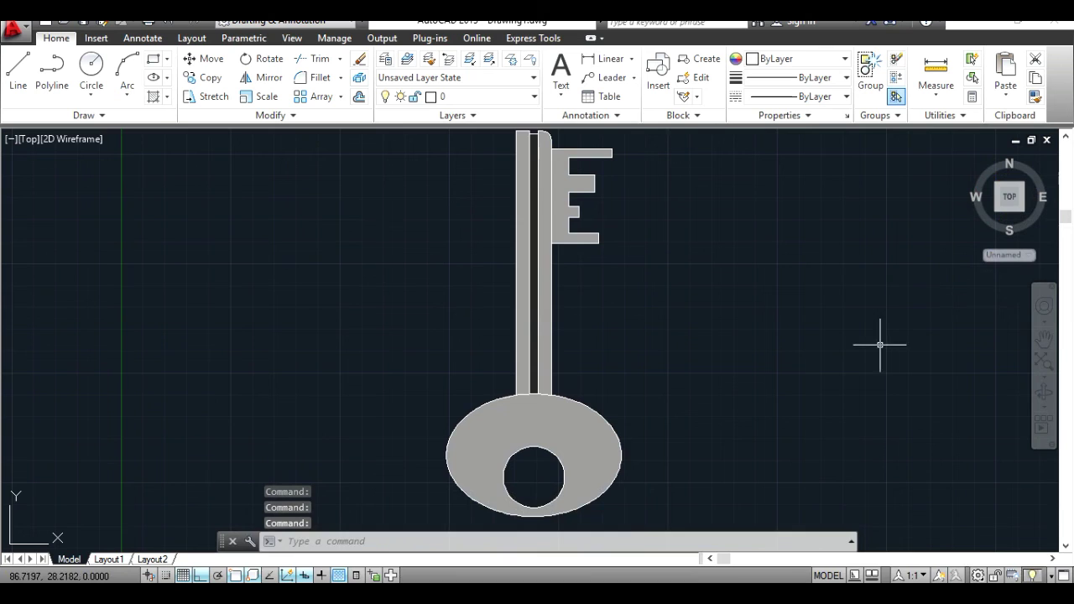
type("p")
key("Return")
mouse_move(851, 377)
left_mouse_down()
mouse_move(798, 323)
mouse_move(784, 338)
left_mouse_up()
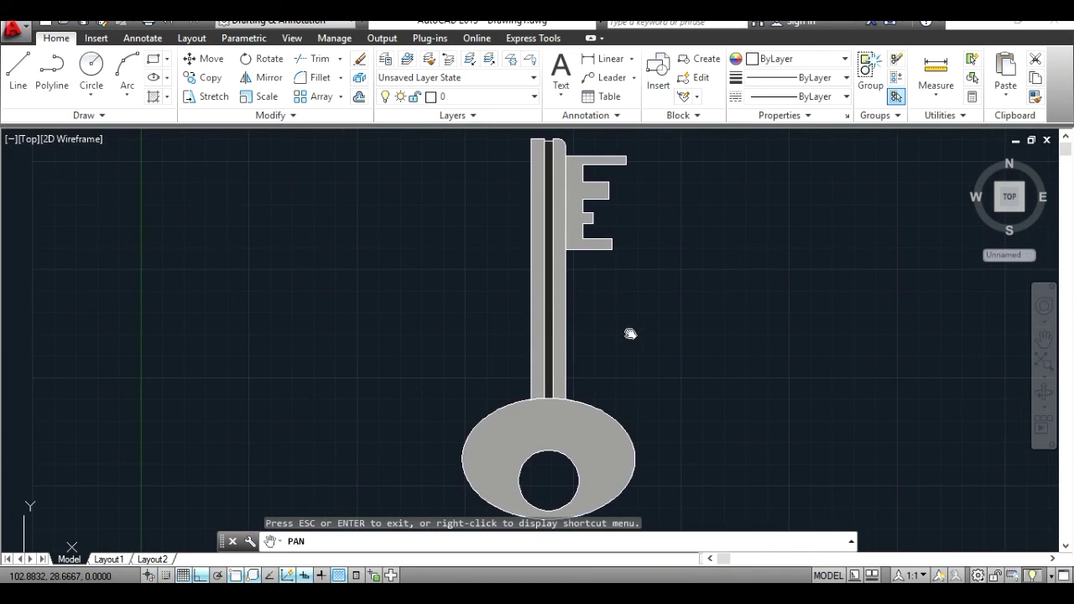